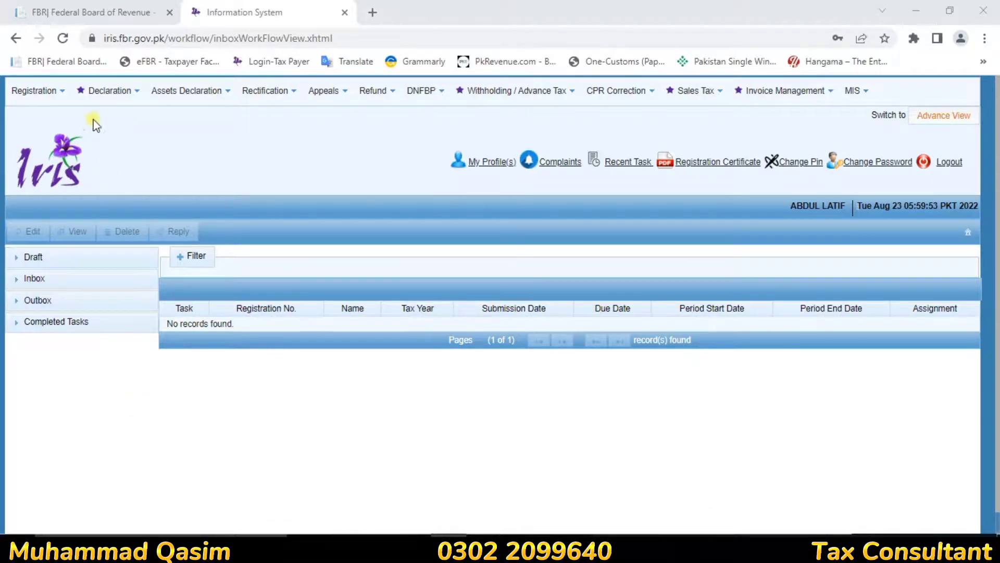
Start an original Normal Return (Ind/AOP/COY) and select the 2022 tax period, 01-Jul-2021 to 30-Jun-2022
{"action": "left_click", "coordinate": [104, 86]}
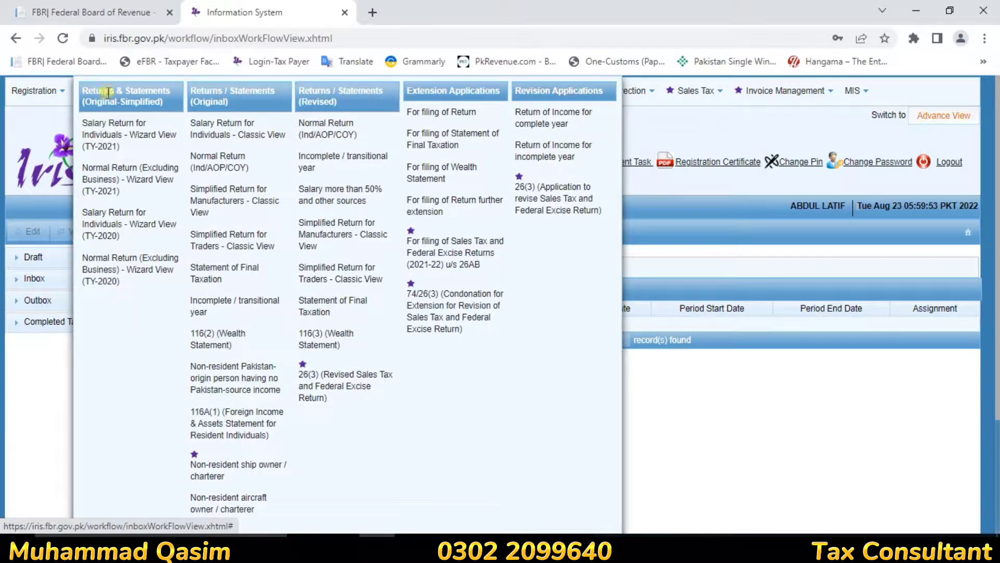
{"action": "left_click", "coordinate": [234, 168]}
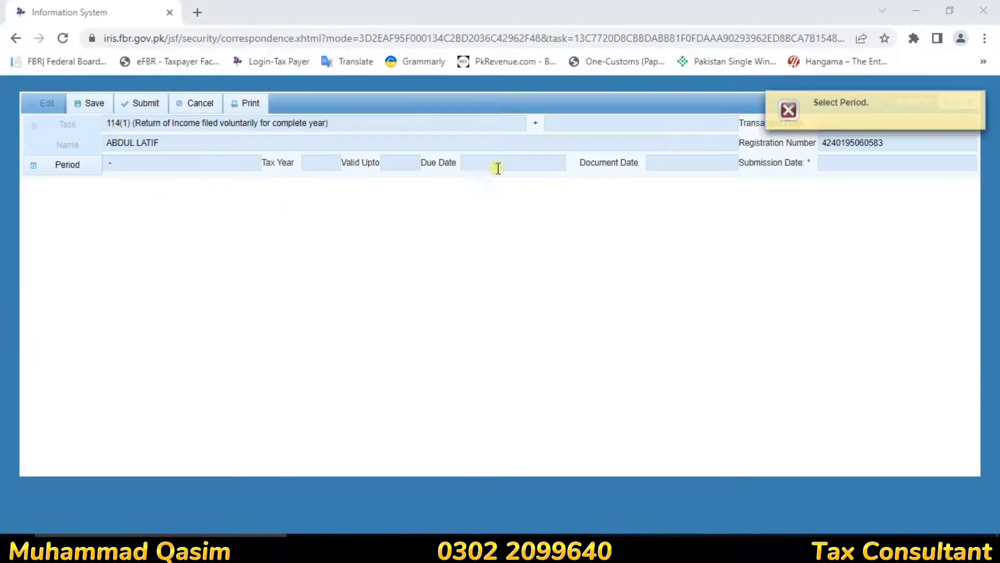
{"action": "left_click", "coordinate": [59, 174]}
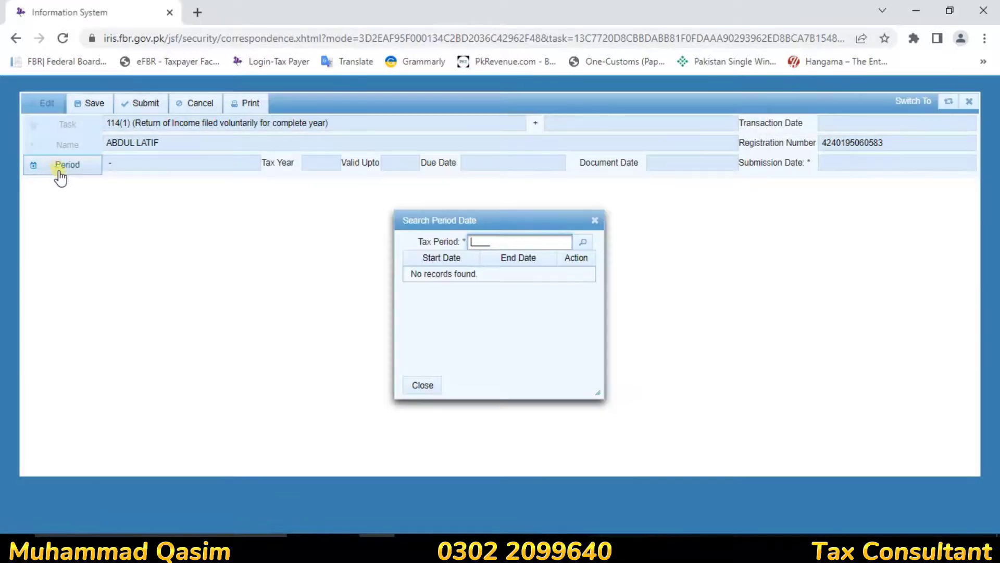
{"action": "type", "text": "2"}
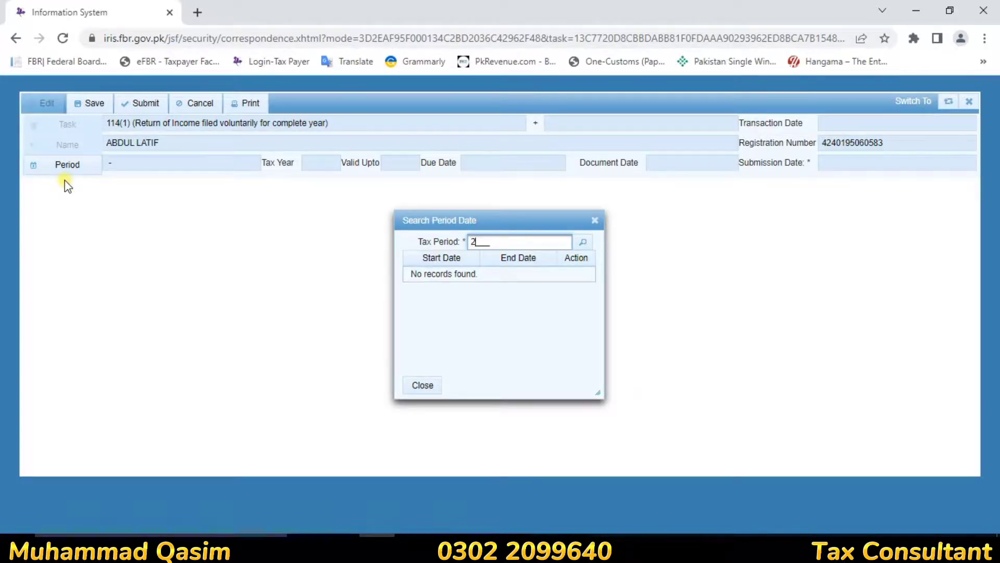
{"action": "type", "text": "022"}
{"action": "left_click", "coordinate": [584, 243]}
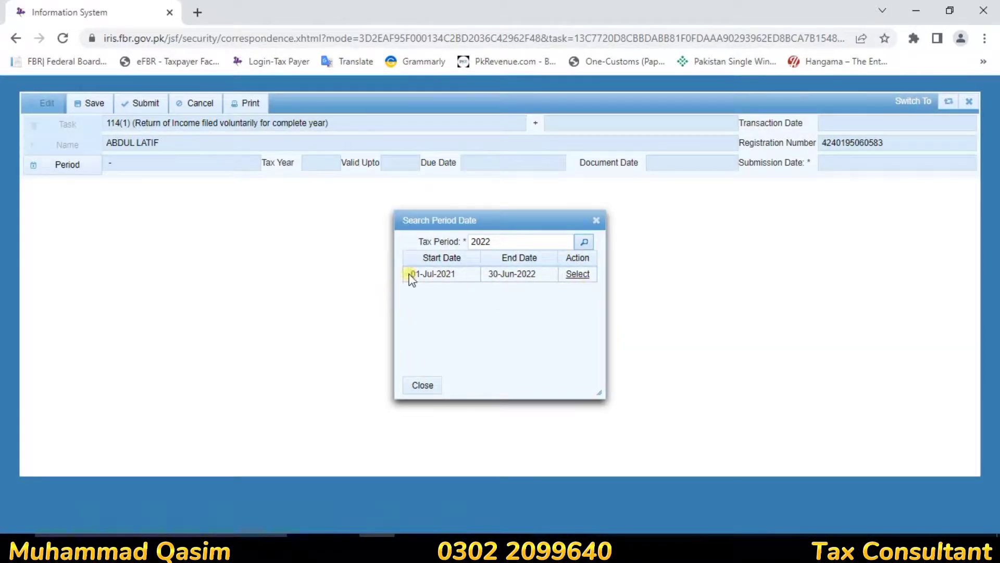
{"action": "left_click", "coordinate": [587, 274]}
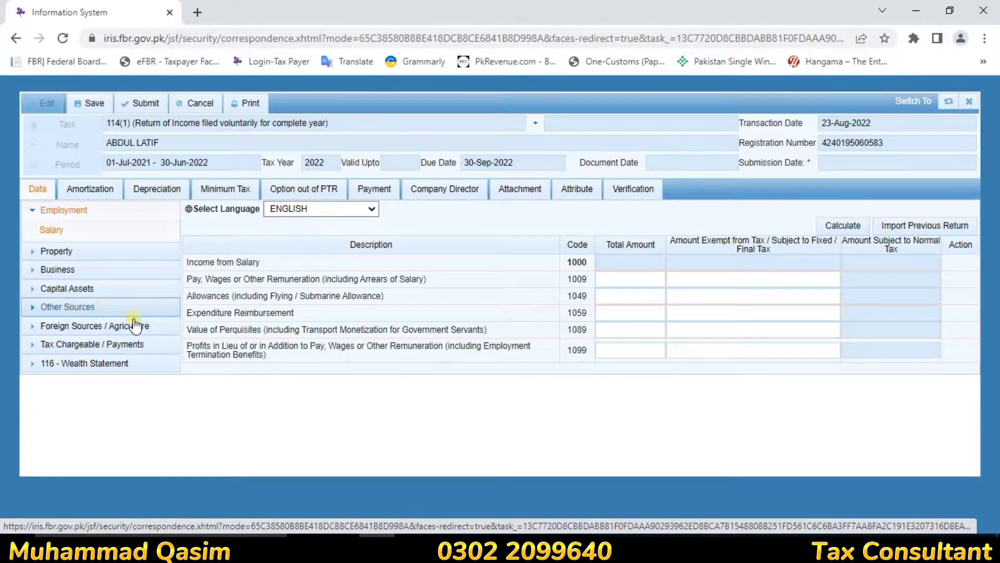
Open the Receipts / Deductions section of Other Sources in the return data
{"action": "left_click", "coordinate": [41, 212]}
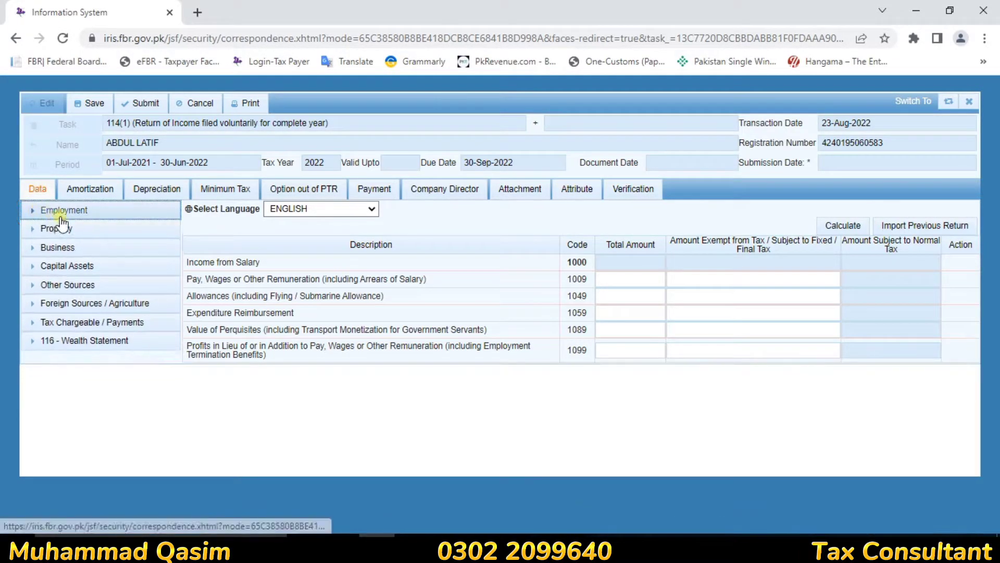
{"action": "left_click", "coordinate": [78, 286]}
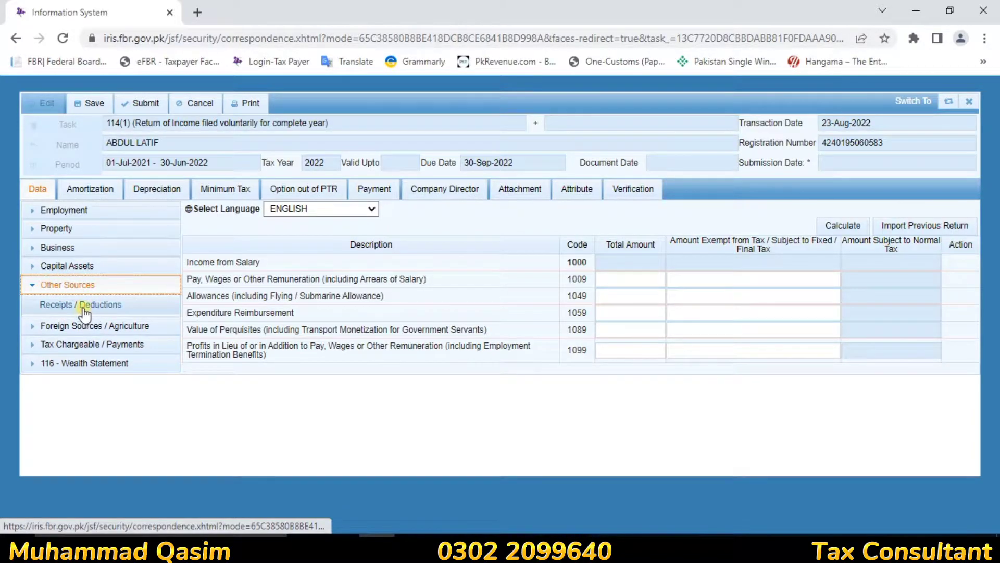
{"action": "left_click", "coordinate": [84, 307]}
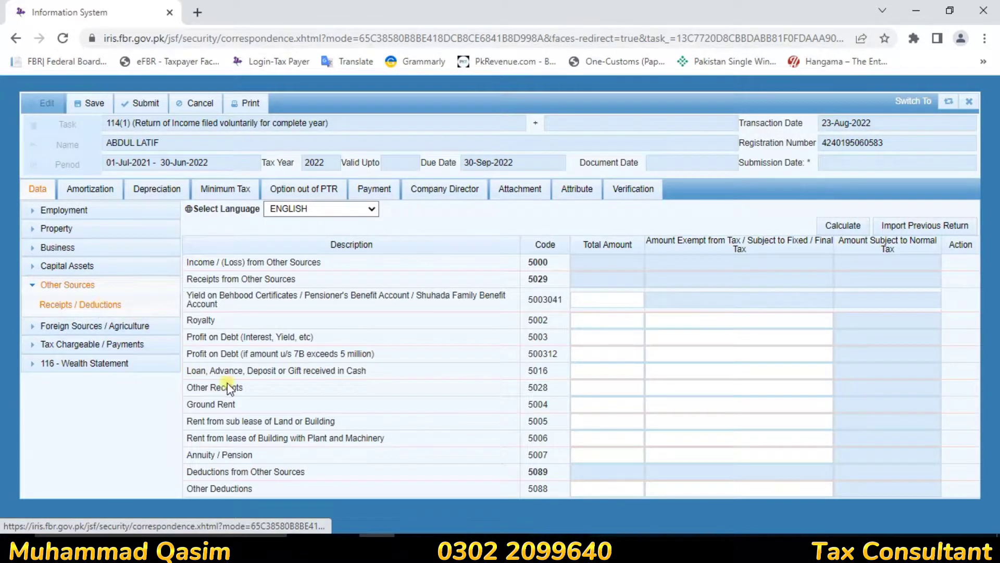
Set both the total and exempt amounts for Annuity / Pension to 600,000 and calculate the section
{"action": "mouse_move", "coordinate": [211, 456]}
{"action": "left_mouse_down"}
{"action": "mouse_move", "coordinate": [182, 458]}
{"action": "mouse_move", "coordinate": [211, 456]}
{"action": "left_mouse_up"}
{"action": "left_click", "coordinate": [247, 456]}
{"action": "left_click_drag", "start_coordinate": [532, 455], "coordinate": [556, 466]}
{"action": "left_click", "coordinate": [615, 454]}
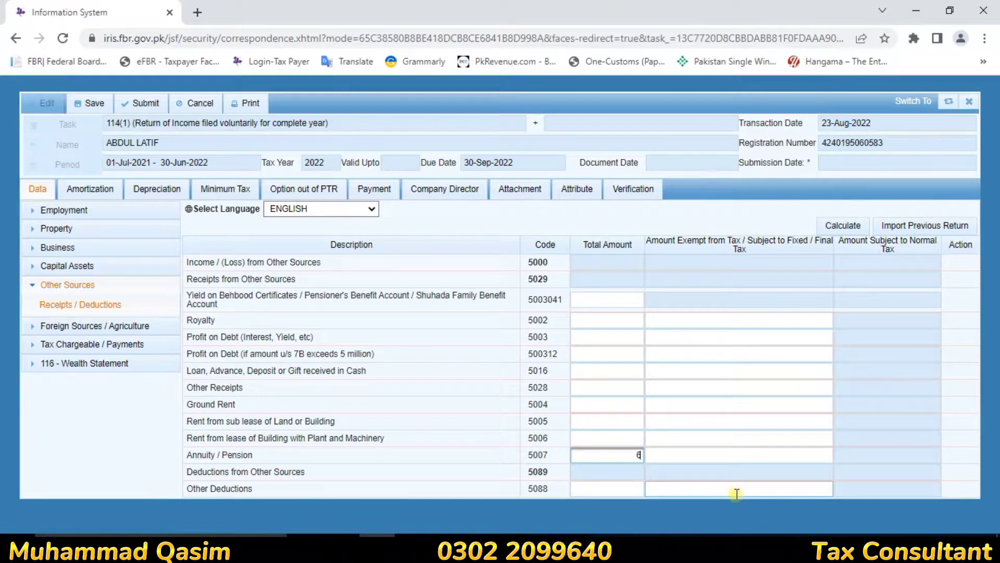
{"action": "type", "text": "60000"}
{"action": "left_click", "coordinate": [755, 452]}
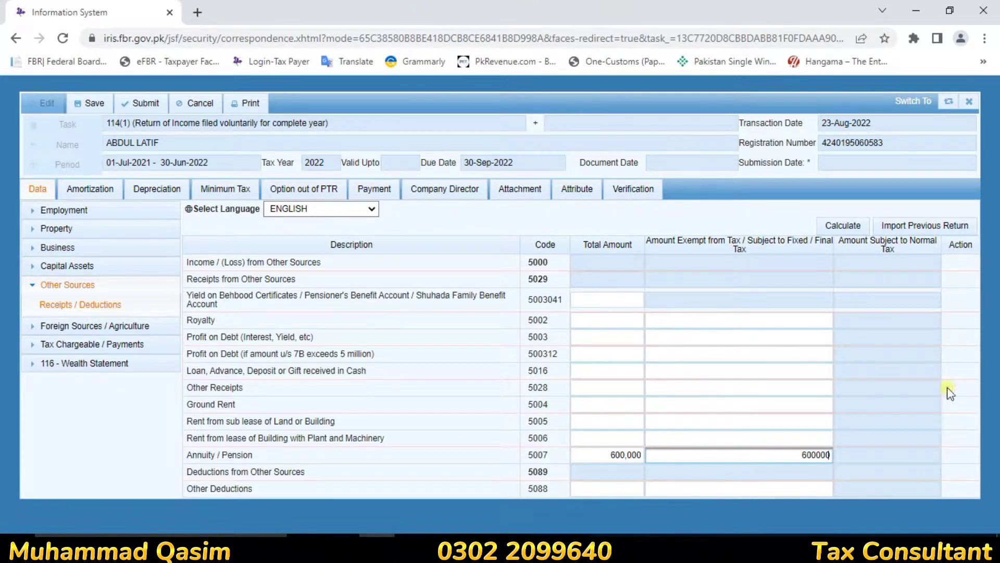
{"action": "left_click", "coordinate": [840, 230]}
{"action": "left_click", "coordinate": [840, 230]}
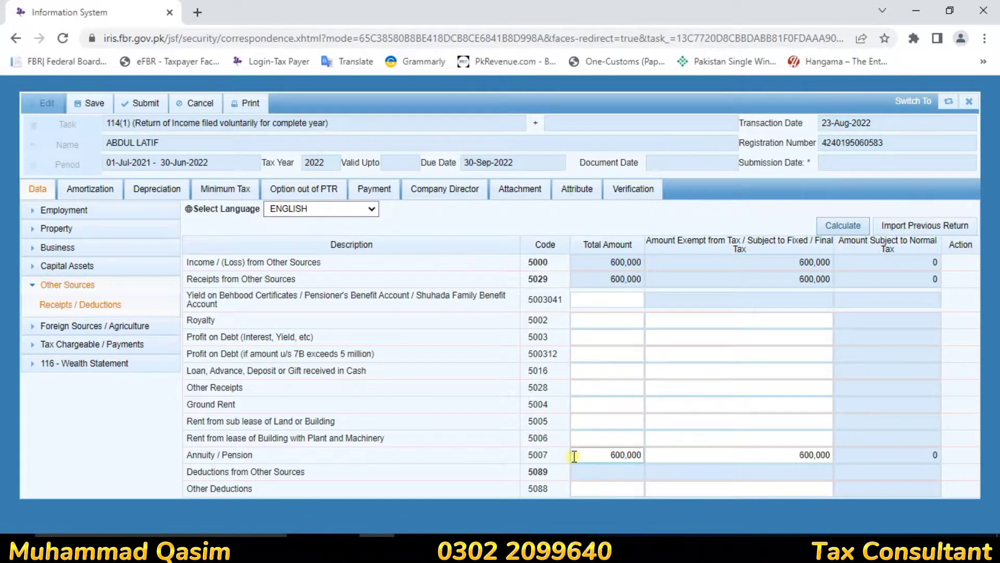
{"action": "left_click", "coordinate": [608, 458]}
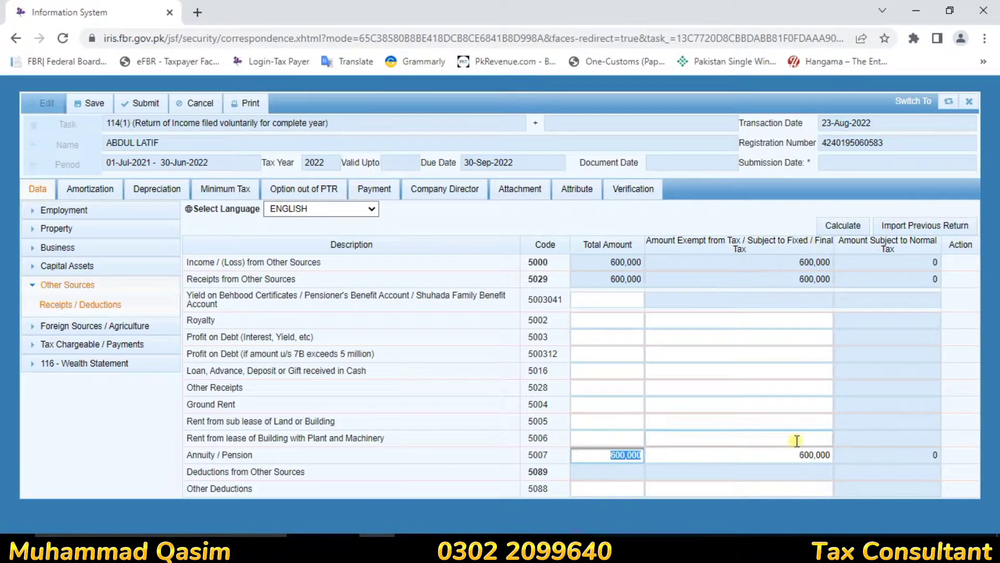
{"action": "left_click", "coordinate": [853, 227]}
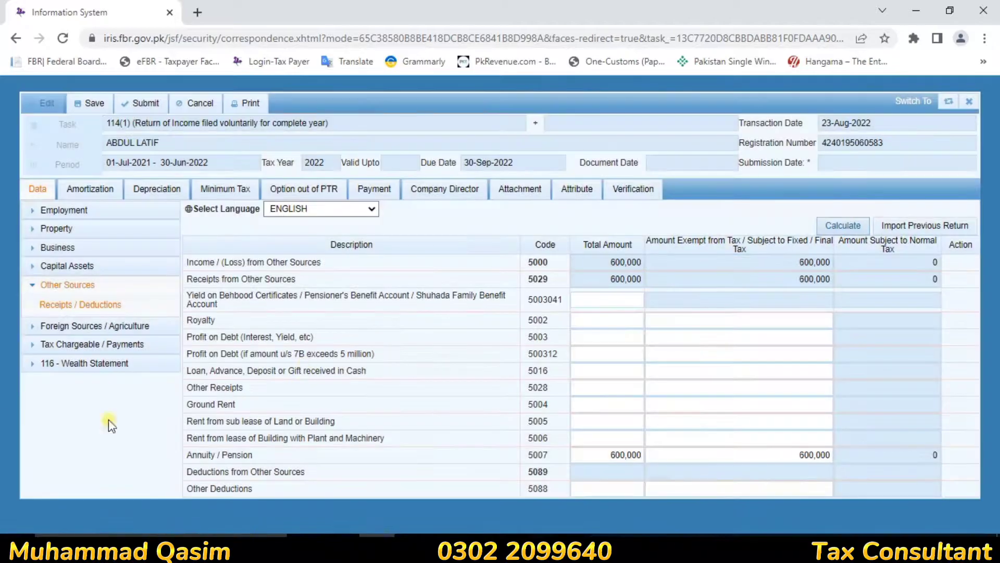
Open the Computations section under Tax Chargeable / Payments, calculate it, and review the income and tax rows
{"action": "left_click", "coordinate": [58, 346]}
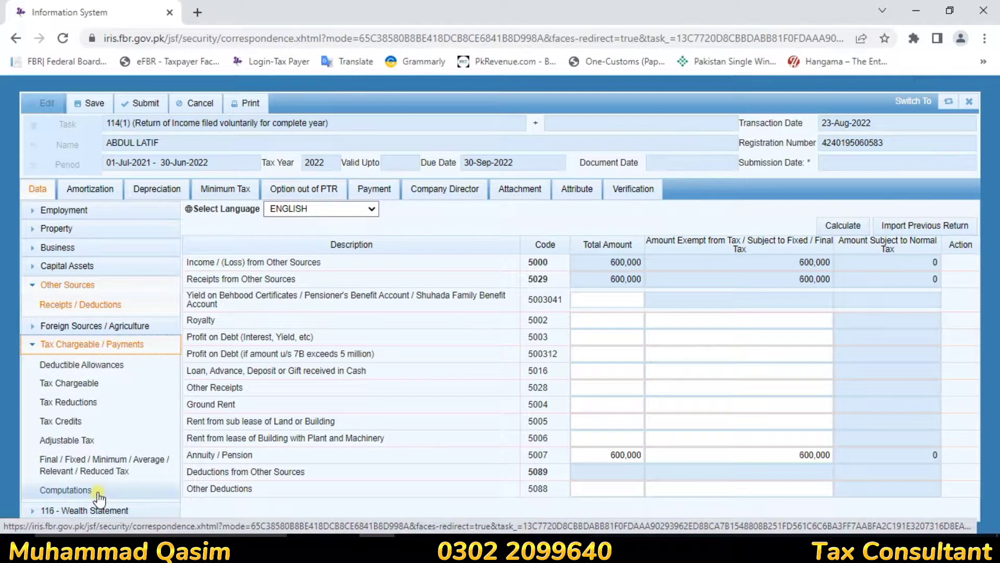
{"action": "left_click", "coordinate": [98, 491]}
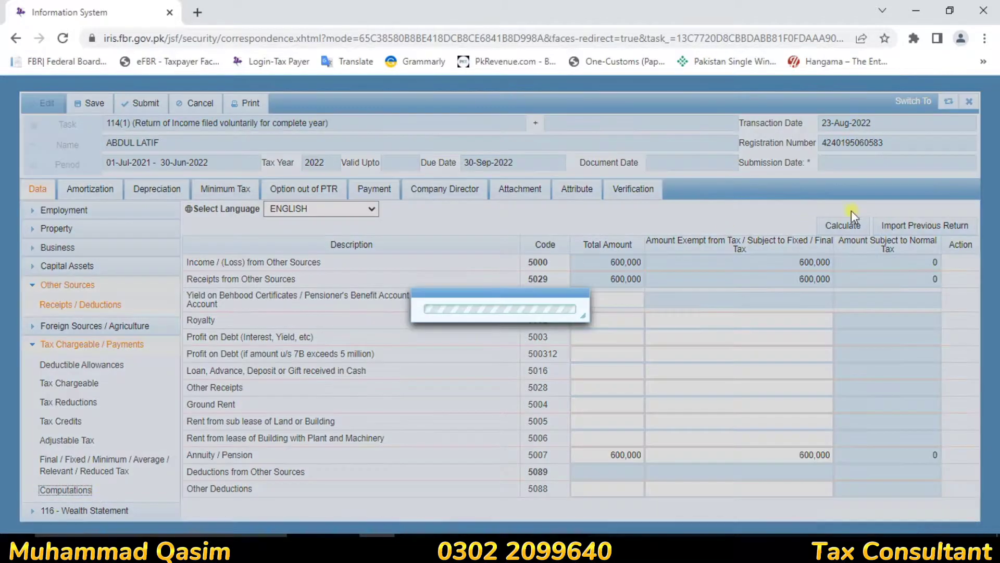
{"action": "left_click", "coordinate": [831, 226]}
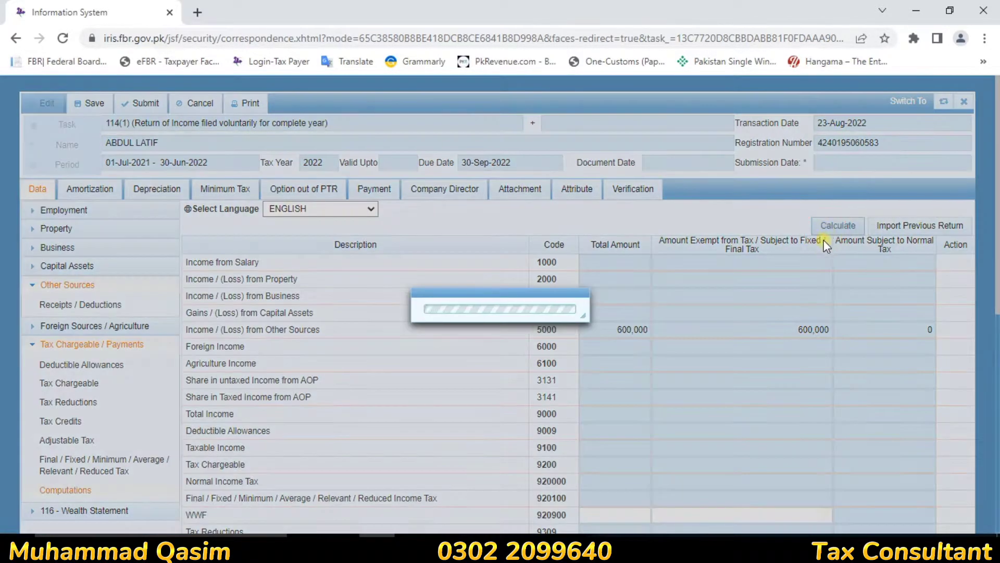
{"action": "scroll", "coordinate": [800, 293], "scroll_direction": "down", "scroll_amount": 8}
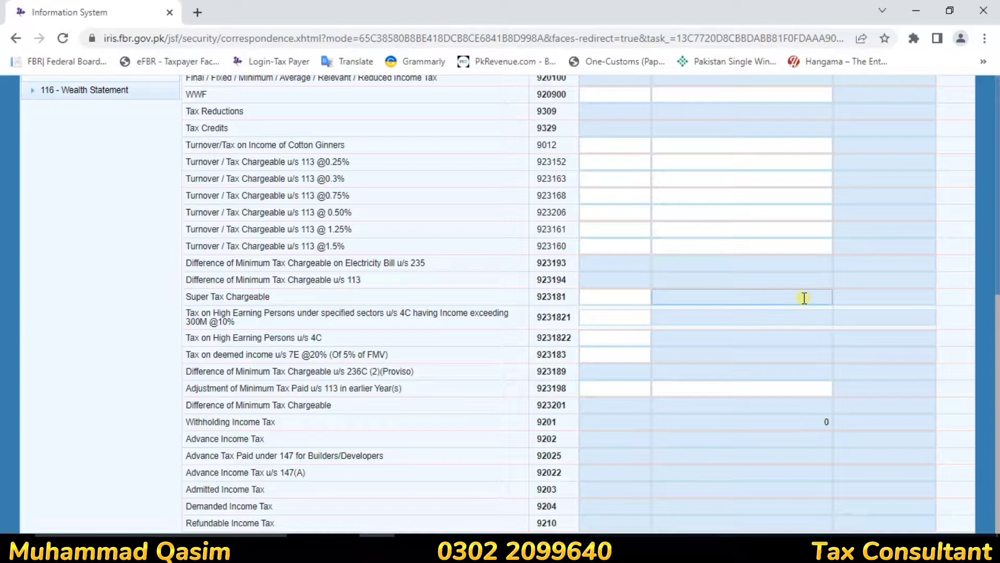
{"action": "scroll", "coordinate": [804, 298], "scroll_direction": "up", "scroll_amount": 9}
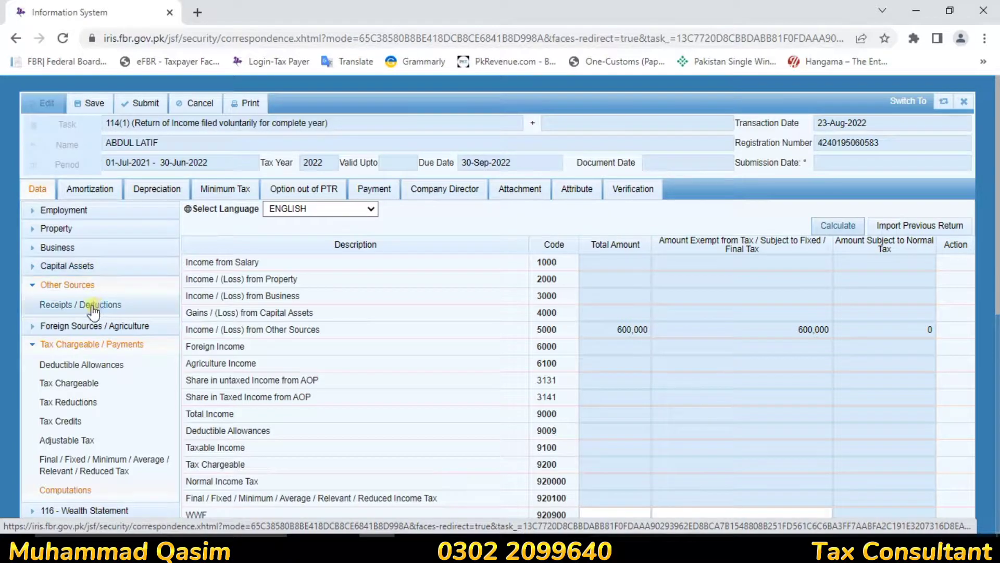
Return to Receipts / Deductions and clear the total and exempt amounts in the Annuity / Pension row
{"action": "left_click", "coordinate": [62, 306]}
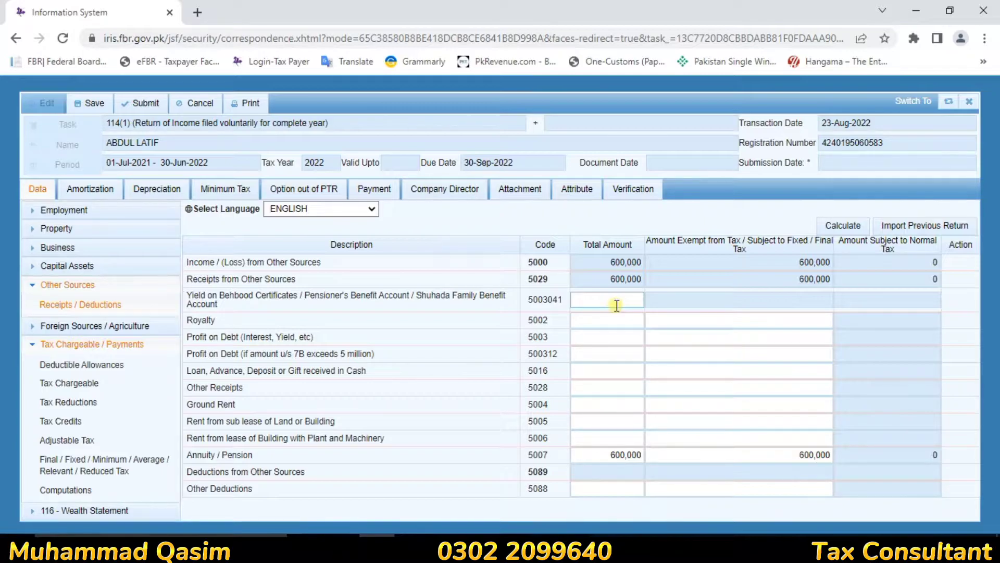
{"action": "left_click", "coordinate": [606, 459]}
{"action": "double_click", "coordinate": [605, 461]}
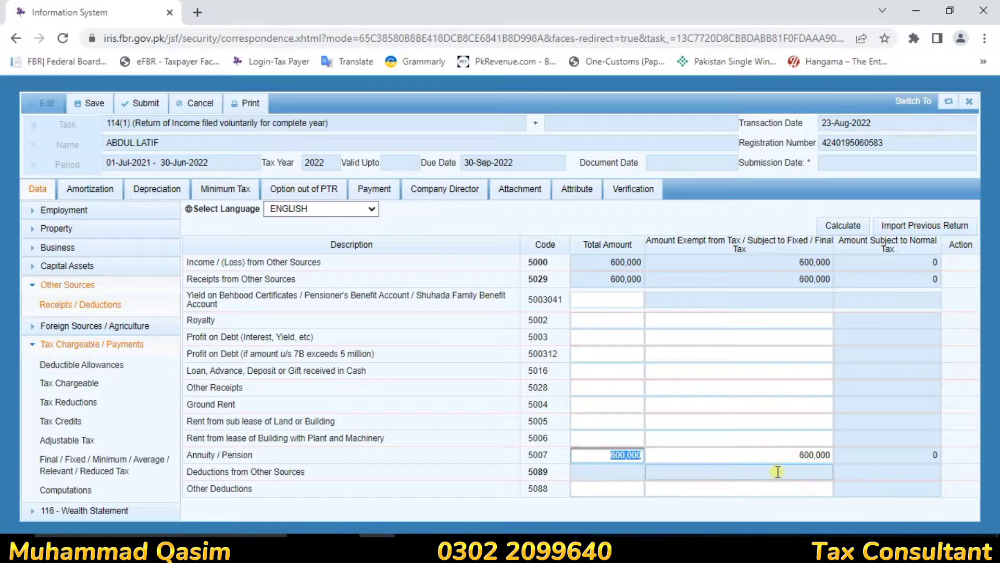
{"action": "left_click", "coordinate": [773, 450]}
{"action": "double_click", "coordinate": [774, 449]}
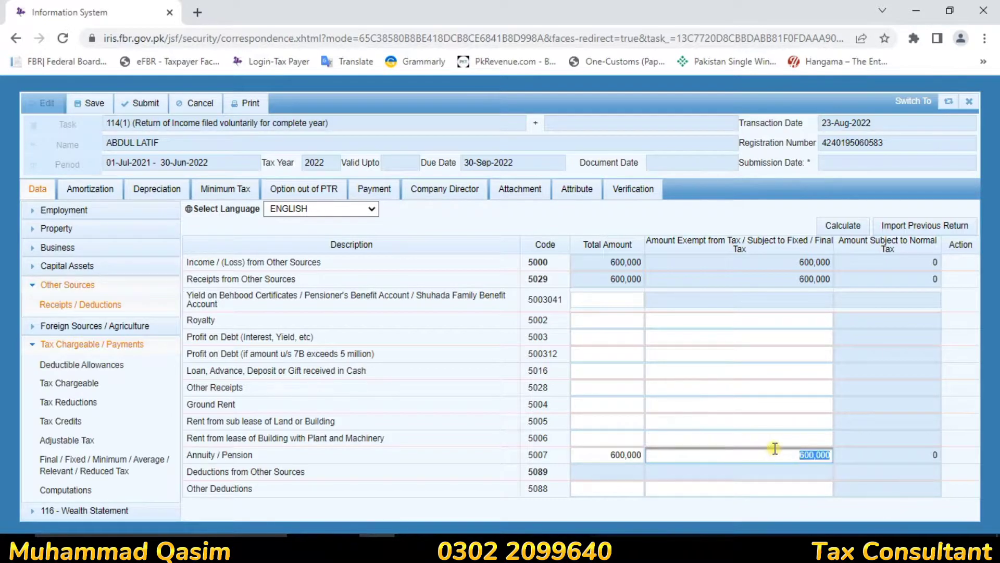
{"action": "left_click", "coordinate": [591, 454]}
{"action": "left_click_drag", "start_coordinate": [592, 453], "coordinate": [673, 450]}
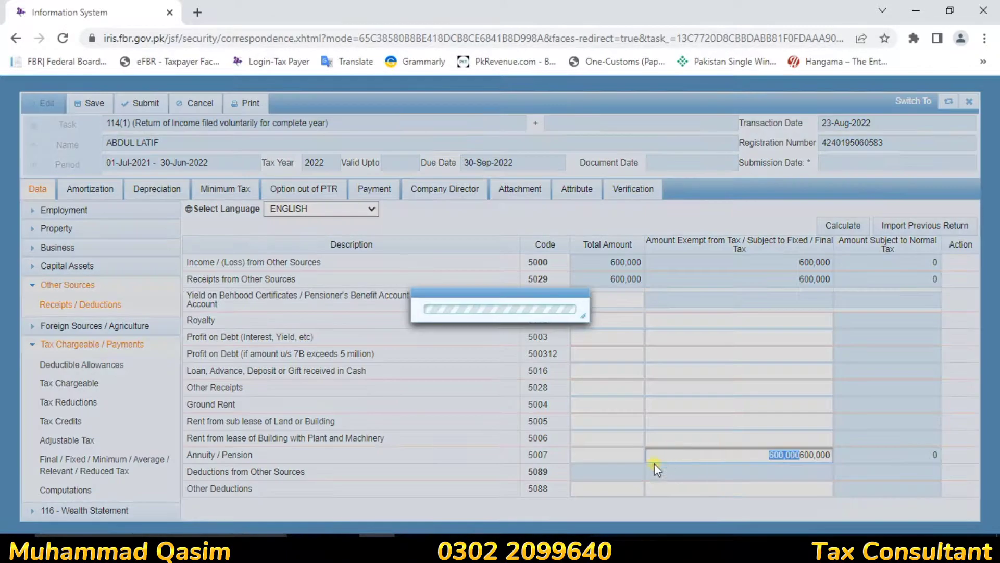
{"action": "left_click", "coordinate": [598, 460]}
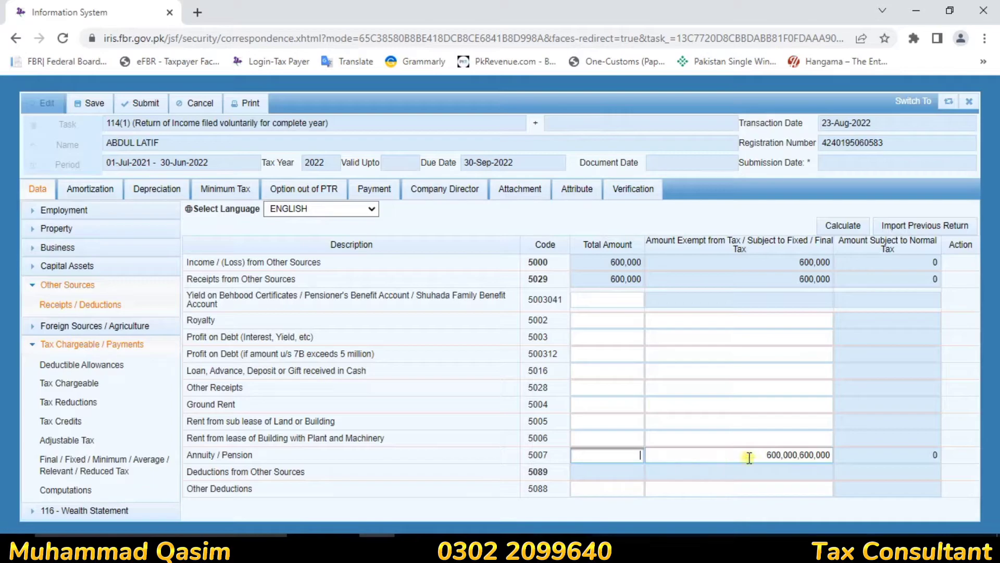
{"action": "left_click_drag", "start_coordinate": [758, 457], "coordinate": [999, 514]}
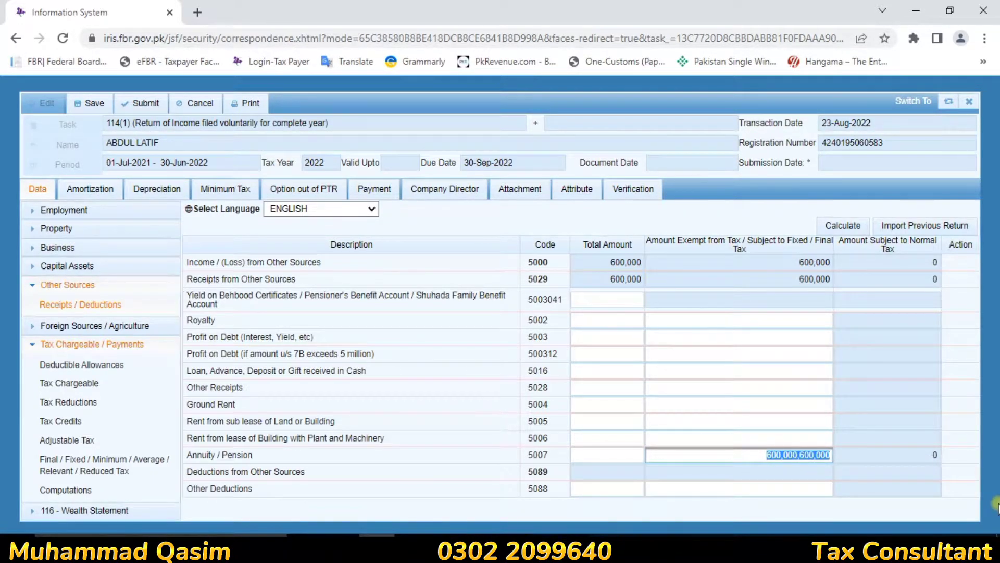
{"action": "key", "text": "BackSpace"}
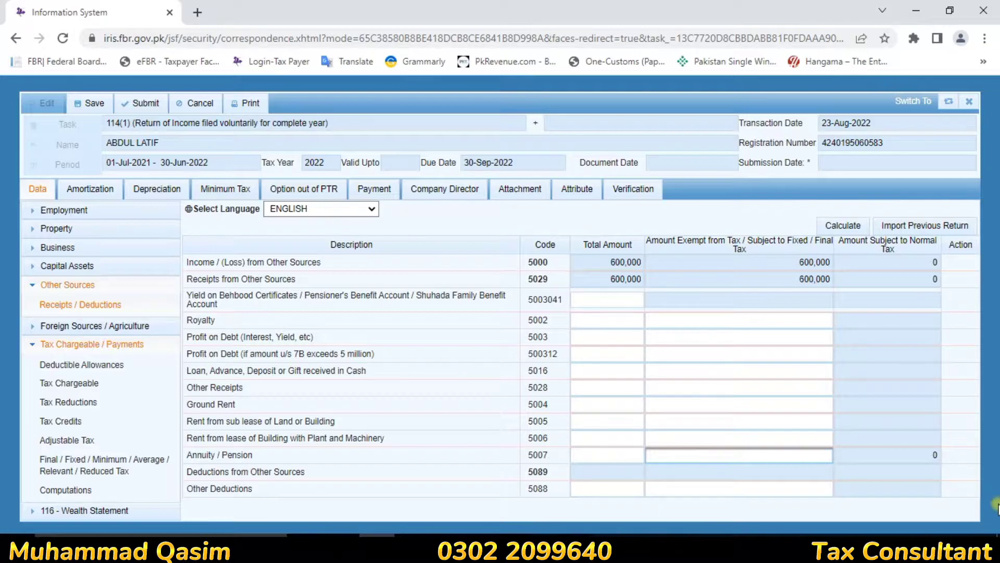
Set the Annuity / Pension total amount to 1,000,000 and the exempt amount to 600,000, and calculate the section
{"action": "left_click", "coordinate": [591, 453]}
{"action": "type", "text": "100000"}
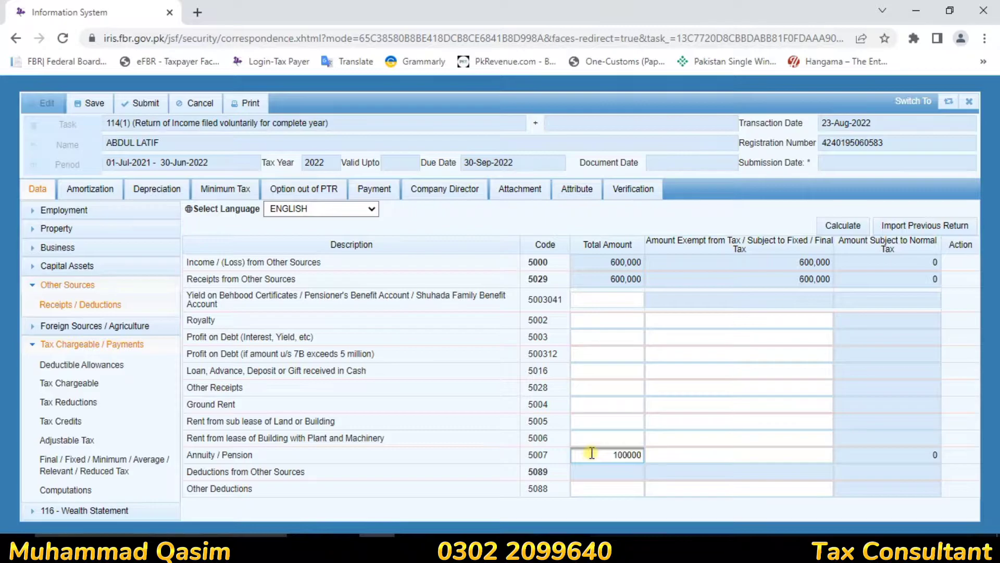
{"action": "type", "text": "0"}
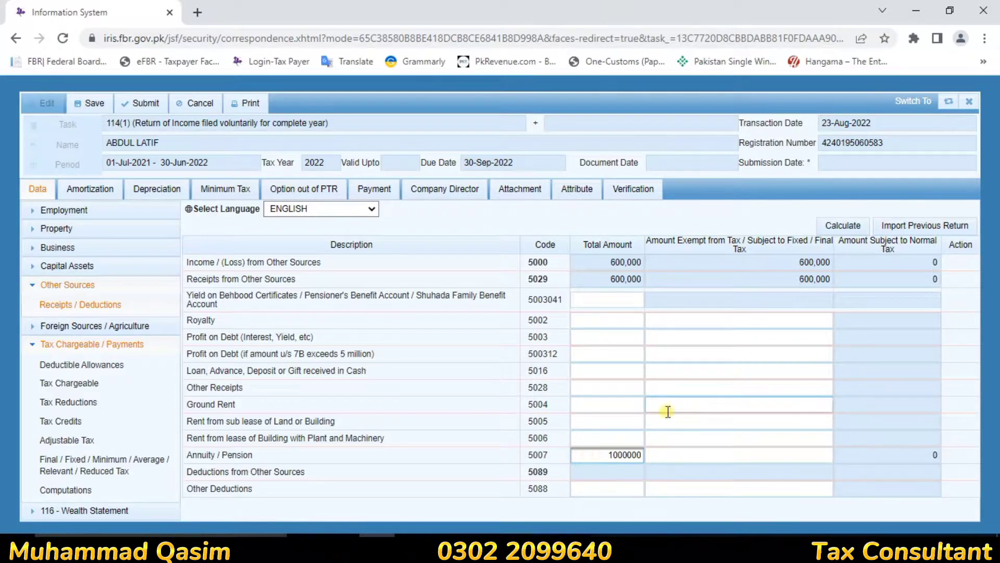
{"action": "left_click", "coordinate": [684, 465]}
{"action": "left_click", "coordinate": [696, 455]}
{"action": "type", "text": "600000"}
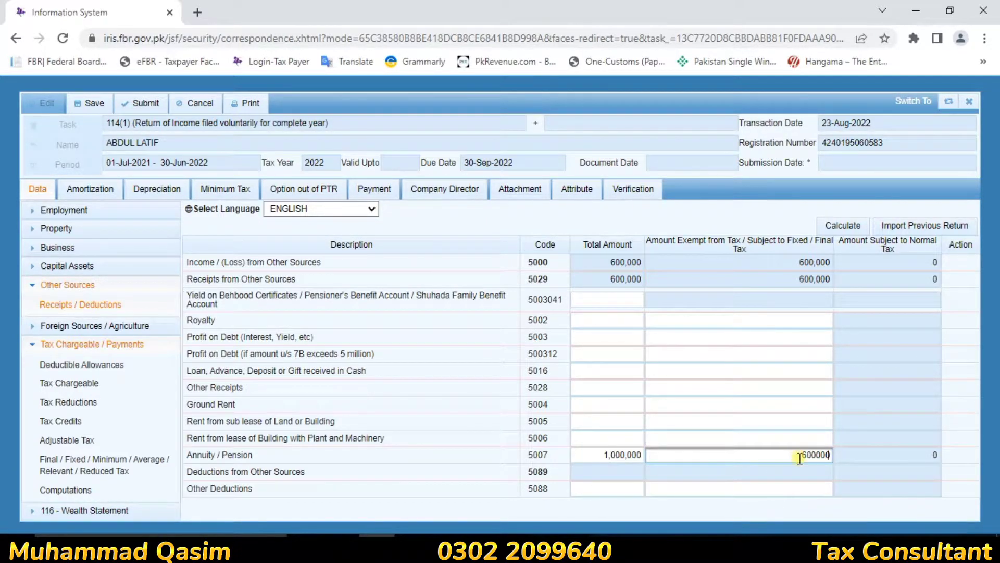
{"action": "left_click", "coordinate": [851, 229]}
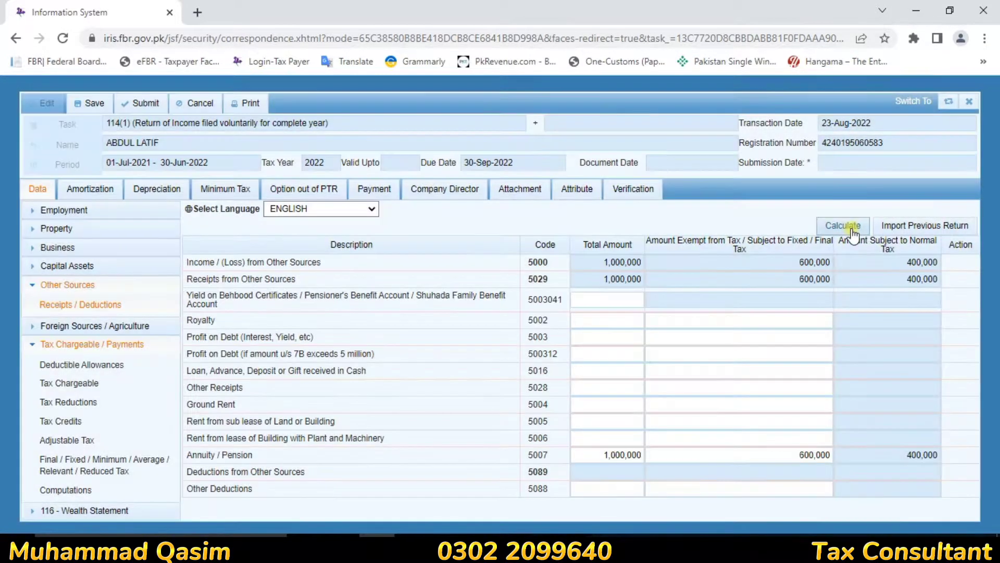
{"action": "left_click", "coordinate": [851, 227]}
Recalculate the receipts, open and calculate the Computations section, and examine the Income / (Loss) from Other Sources row
{"action": "left_click", "coordinate": [808, 455]}
{"action": "left_click_drag", "start_coordinate": [800, 454], "coordinate": [830, 453]}
{"action": "left_click", "coordinate": [788, 458]}
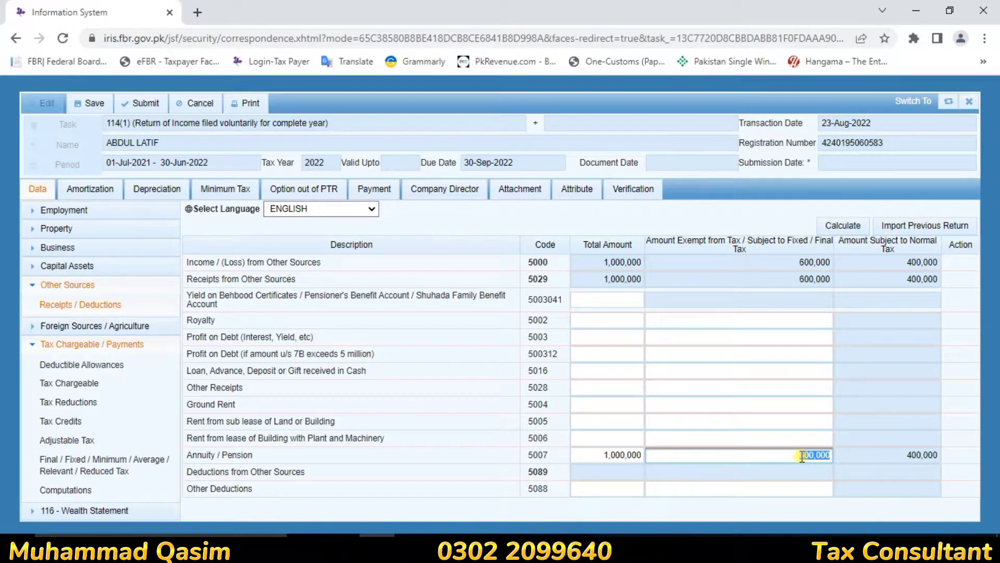
{"action": "left_click", "coordinate": [839, 225]}
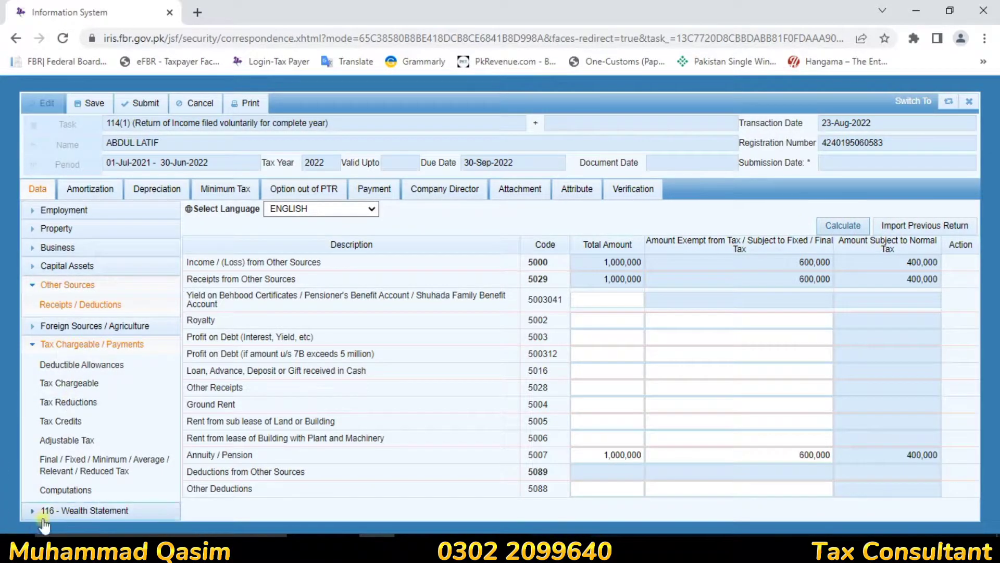
{"action": "left_click", "coordinate": [62, 490]}
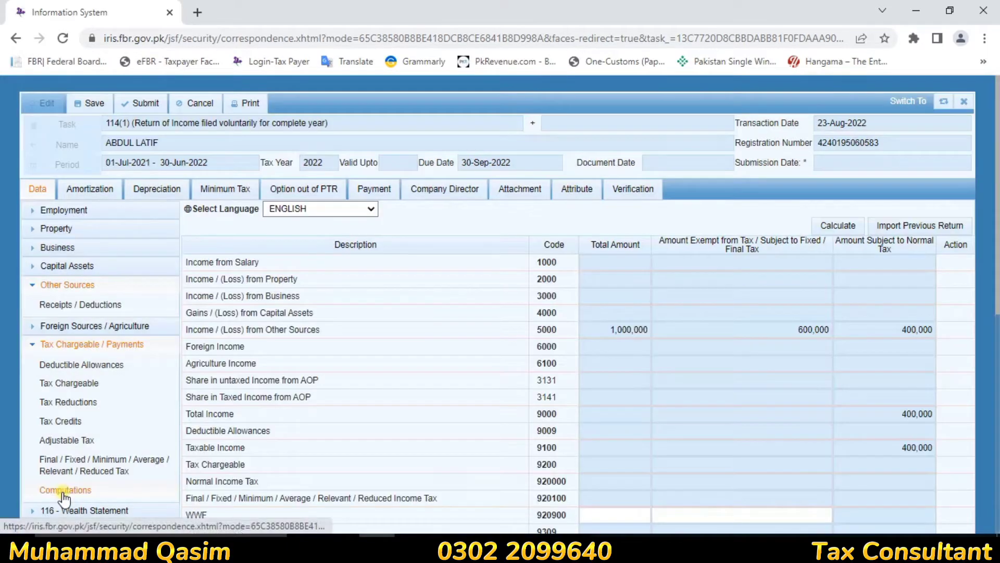
{"action": "left_click", "coordinate": [836, 225]}
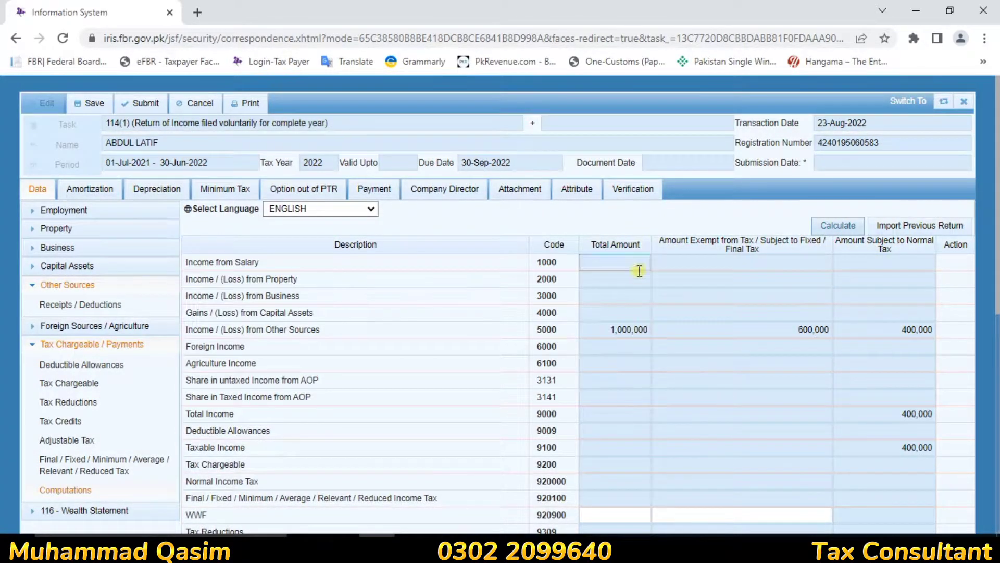
{"action": "left_click_drag", "start_coordinate": [186, 329], "coordinate": [364, 339]}
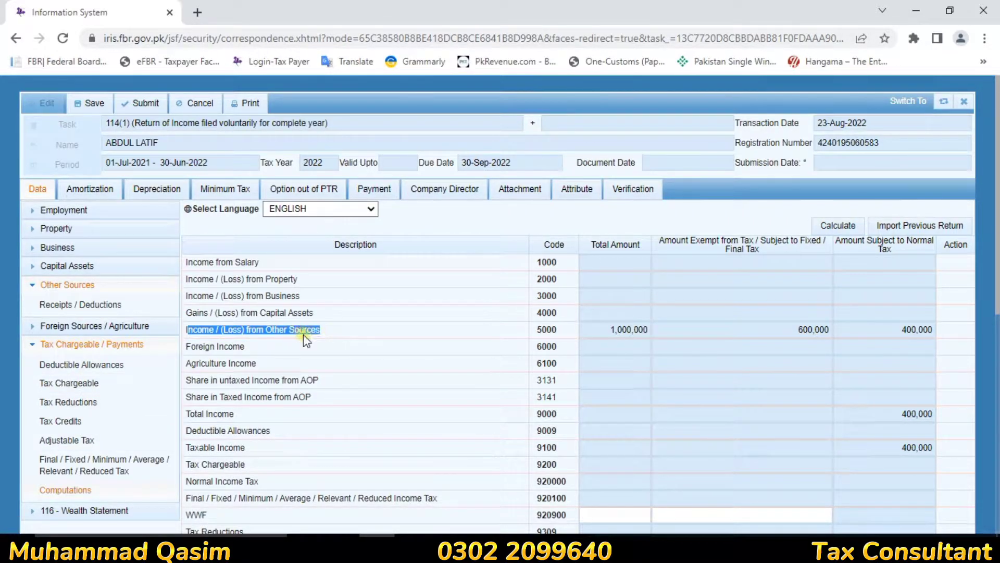
Examine the total, exempt and taxable amounts of Income / (Loss) from Other Sources and the tax rows, recalculating the Computations section
{"action": "left_click", "coordinate": [618, 327]}
{"action": "left_click_drag", "start_coordinate": [798, 330], "coordinate": [817, 334]}
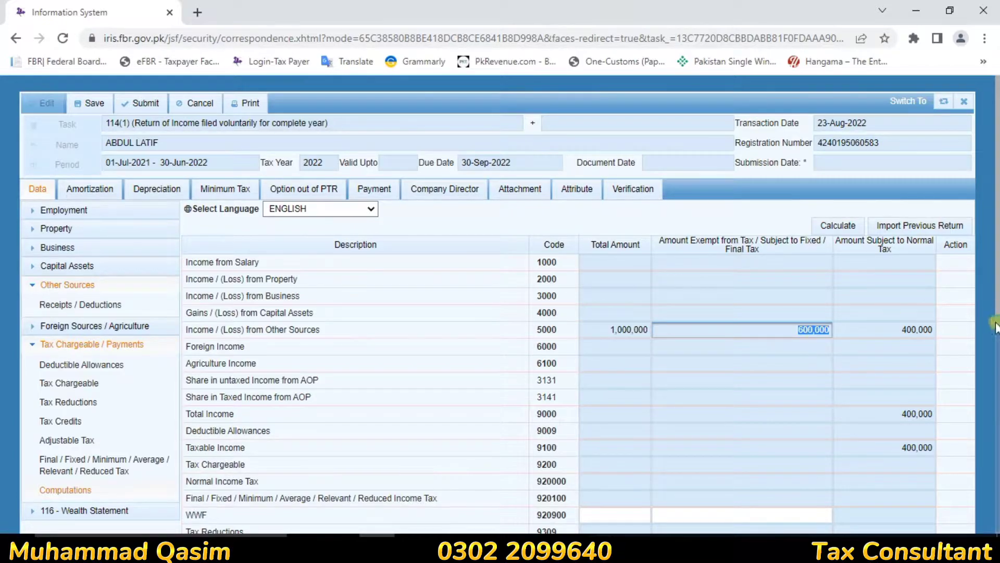
{"action": "left_click_drag", "start_coordinate": [903, 330], "coordinate": [928, 332]}
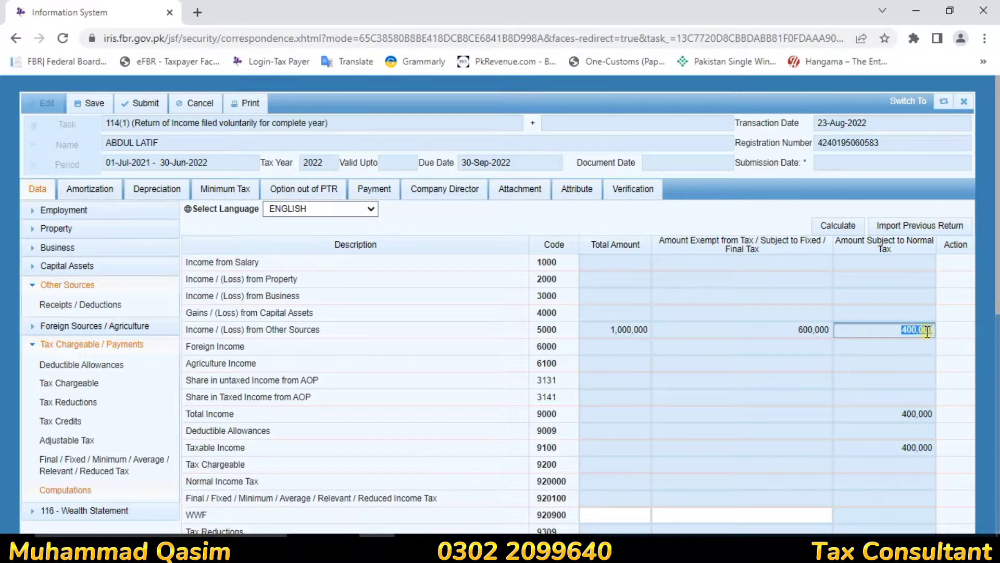
{"action": "scroll", "coordinate": [928, 332], "scroll_direction": "down", "scroll_amount": 8}
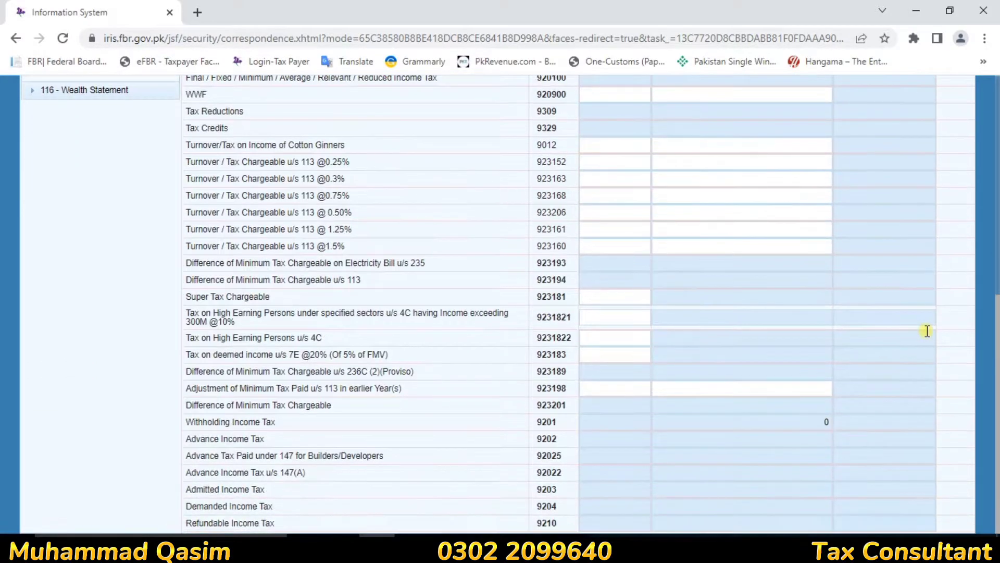
{"action": "scroll", "coordinate": [927, 331], "scroll_direction": "up", "scroll_amount": 6}
{"action": "scroll", "coordinate": [927, 331], "scroll_direction": "up", "scroll_amount": 2}
{"action": "scroll", "coordinate": [927, 331], "scroll_direction": "down", "scroll_amount": 8}
{"action": "scroll", "coordinate": [928, 331], "scroll_direction": "up", "scroll_amount": 8}
{"action": "left_click", "coordinate": [838, 225]}
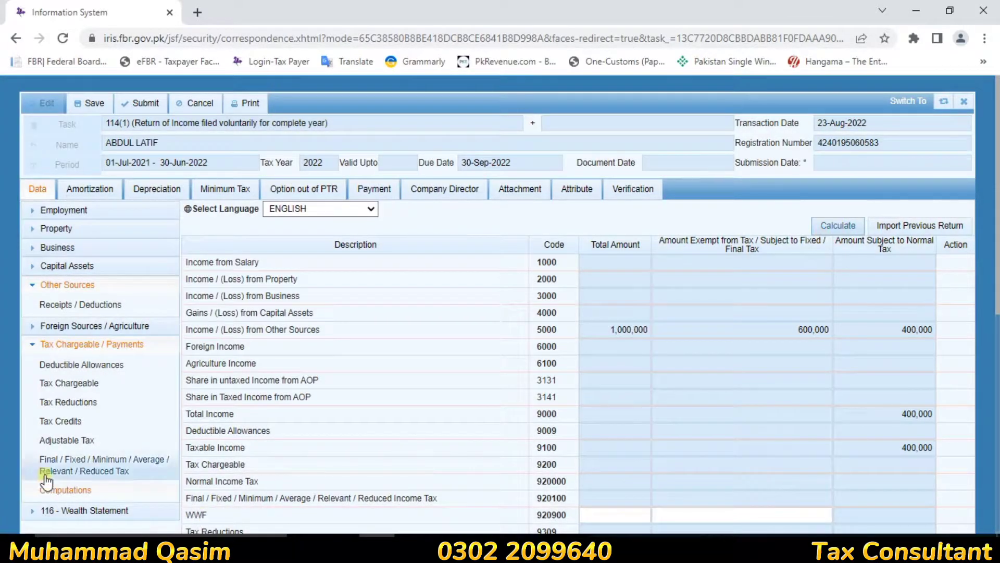
{"action": "scroll", "coordinate": [868, 407], "scroll_direction": "down", "scroll_amount": 8}
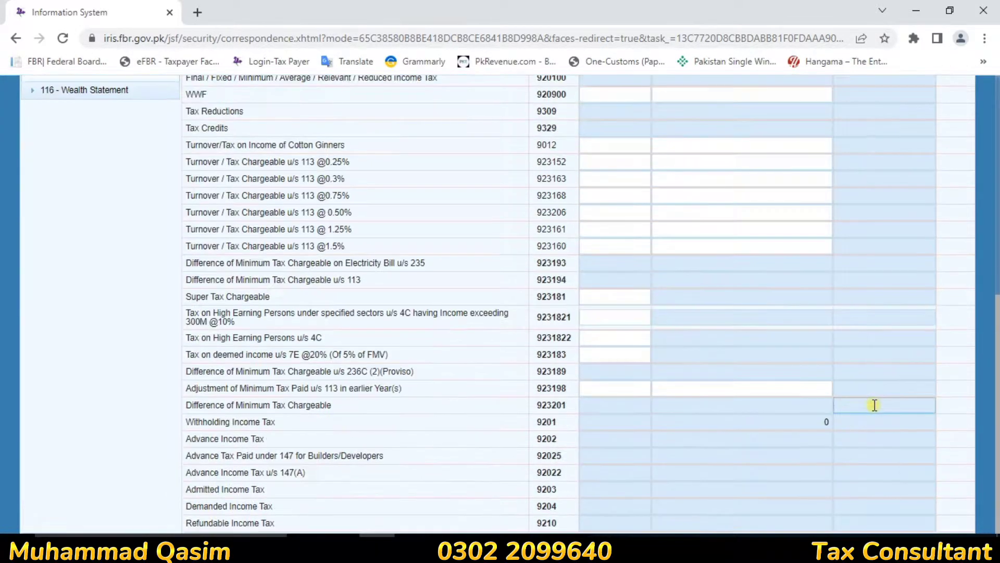
{"action": "scroll", "coordinate": [875, 406], "scroll_direction": "up", "scroll_amount": 8}
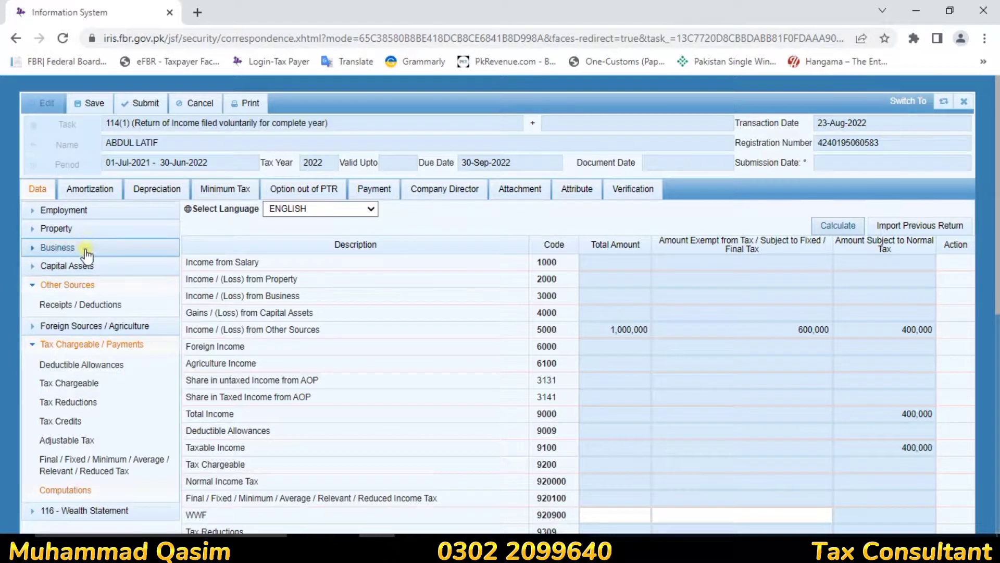
Return to Receipts / Deductions, set the Annuity / Pension total amount to 1,200,000, and calculate the section
{"action": "left_click", "coordinate": [103, 313]}
{"action": "left_click", "coordinate": [599, 455]}
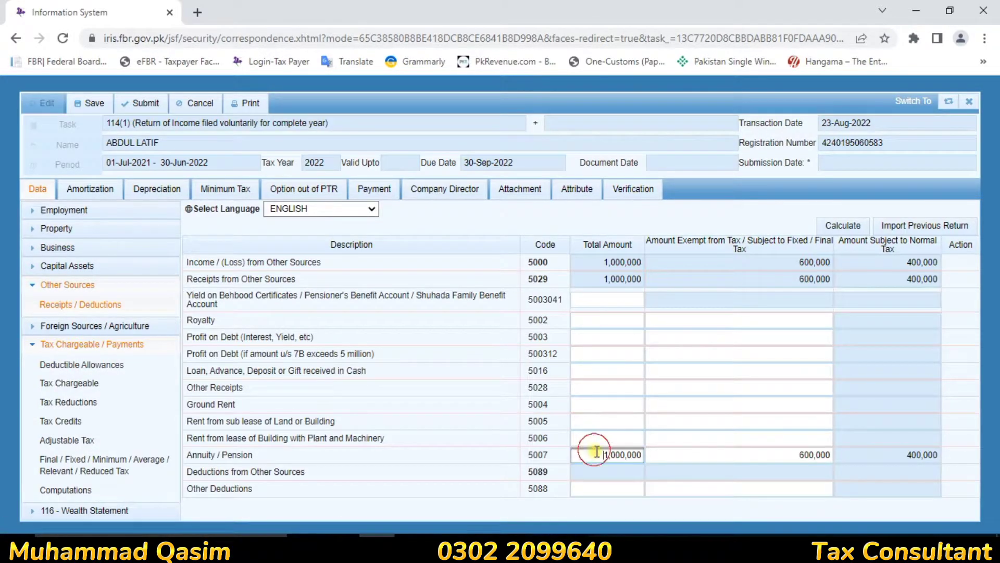
{"action": "type", "text": "1200000"}
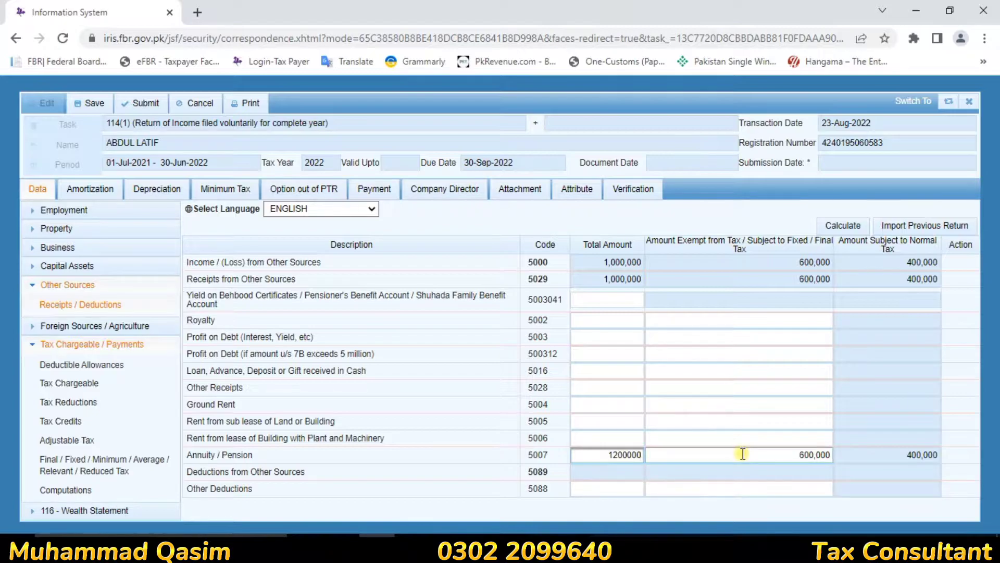
{"action": "left_click", "coordinate": [740, 452]}
{"action": "left_click", "coordinate": [845, 226]}
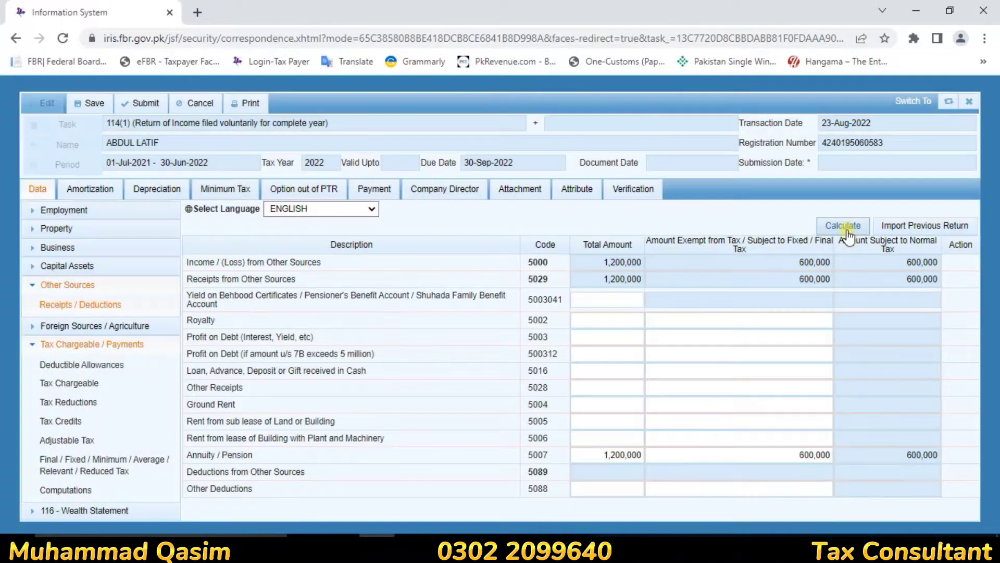
{"action": "left_click", "coordinate": [845, 227]}
Open the Computations section and examine the Tax Chargeable row and its amount subject to normal tax
{"action": "left_click", "coordinate": [74, 490]}
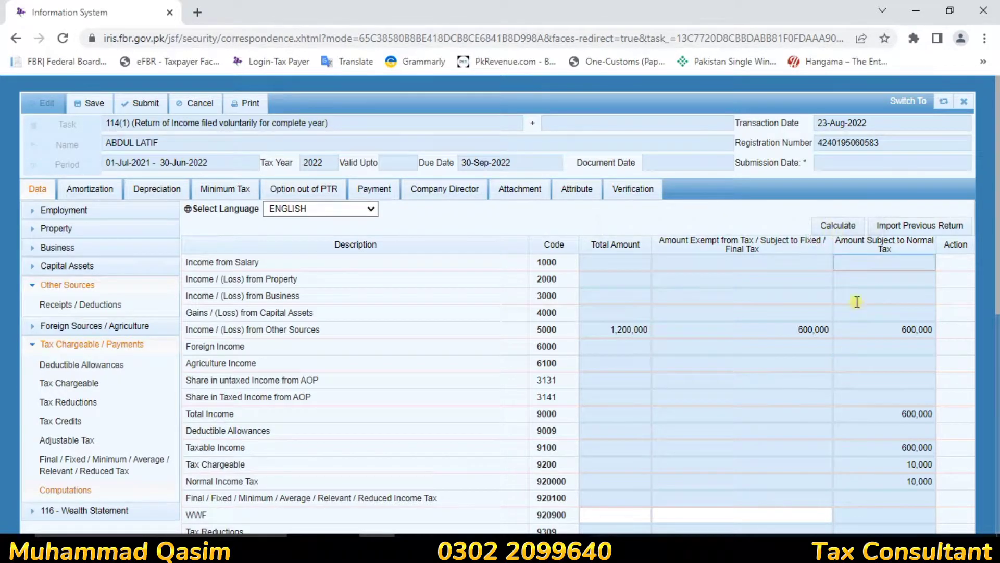
{"action": "scroll", "coordinate": [882, 357], "scroll_direction": "down", "scroll_amount": 1}
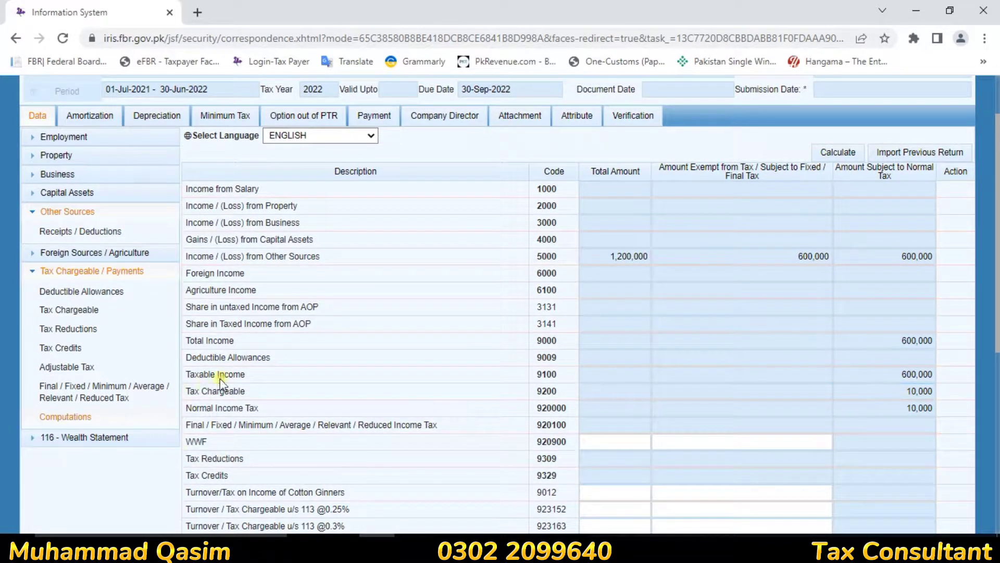
{"action": "left_click_drag", "start_coordinate": [209, 395], "coordinate": [943, 402]}
{"action": "left_click", "coordinate": [914, 394]}
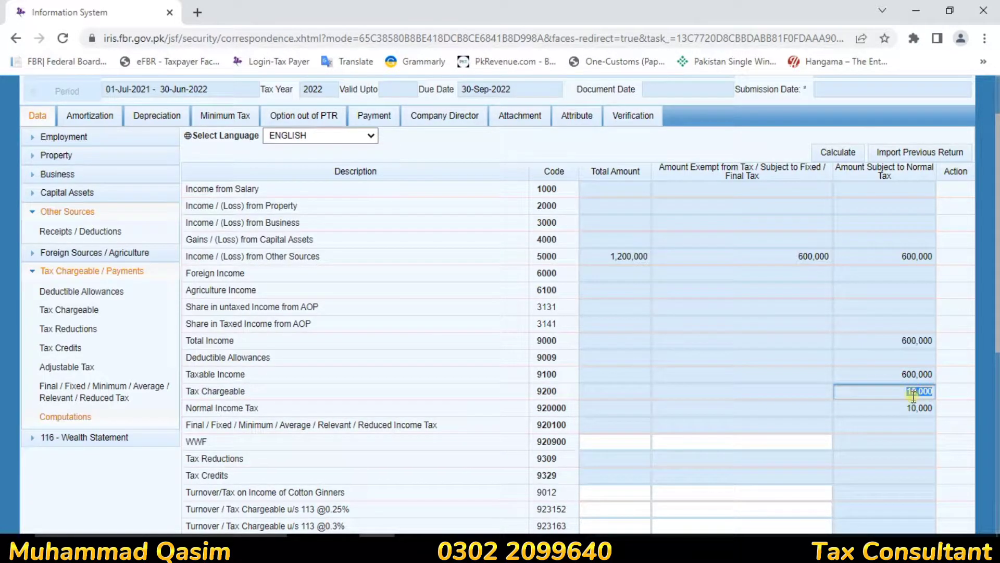
{"action": "left_click", "coordinate": [903, 399]}
{"action": "left_click_drag", "start_coordinate": [901, 390], "coordinate": [939, 396]}
{"action": "scroll", "coordinate": [644, 333], "scroll_direction": "up", "scroll_amount": 2}
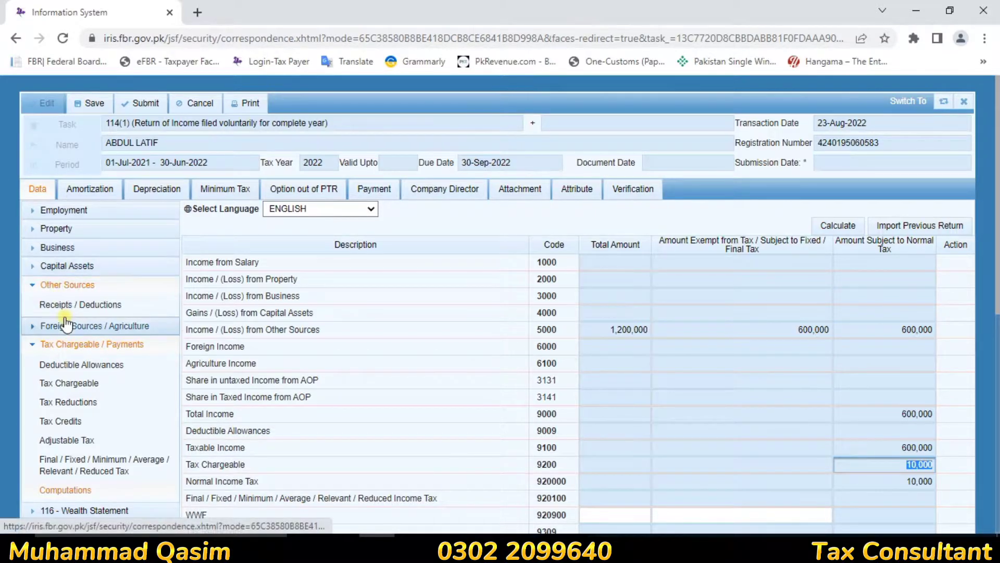
Return to Receipts / Deductions and review the Annuity / Pension total amount
{"action": "left_click", "coordinate": [78, 306]}
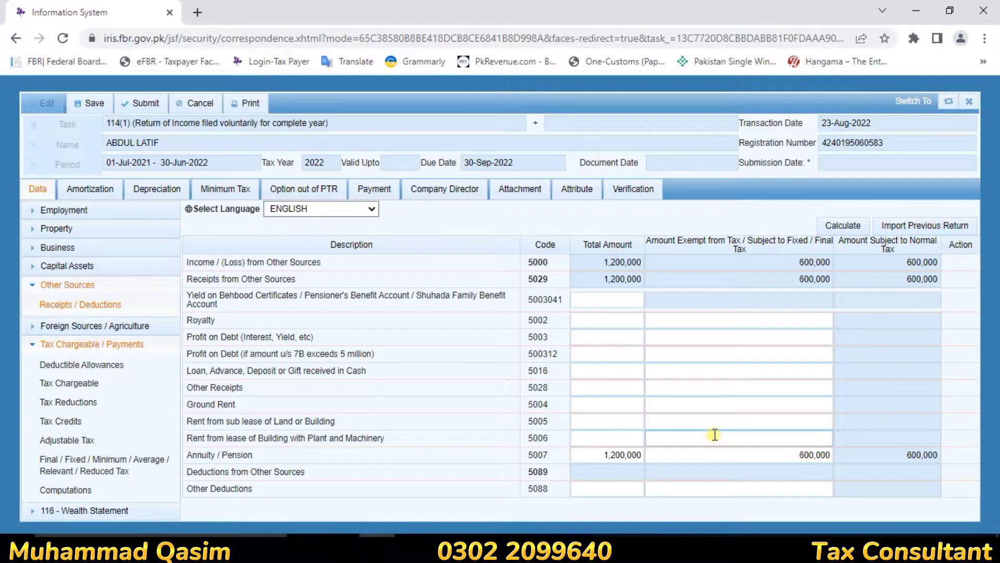
{"action": "left_click", "coordinate": [588, 458]}
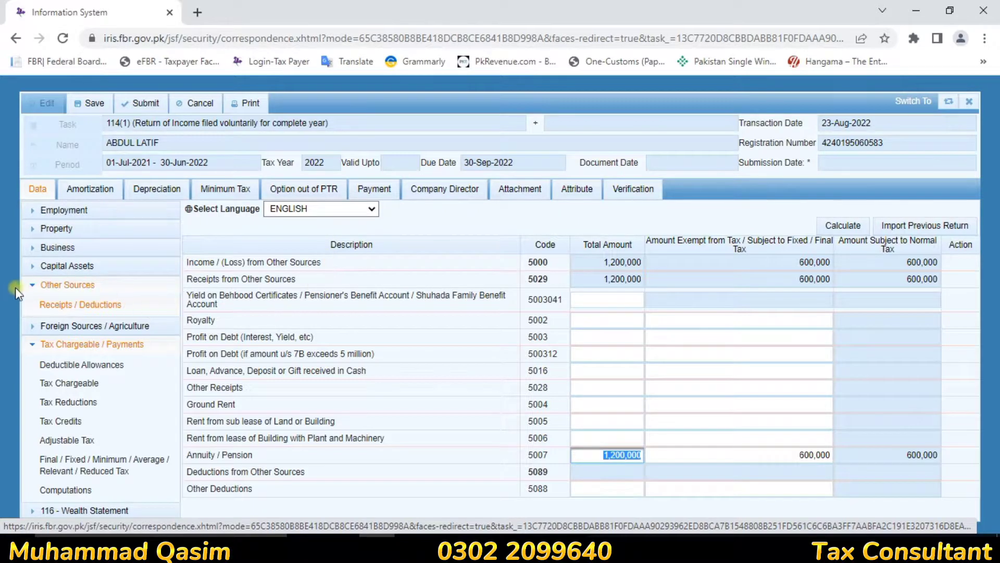
{"action": "left_click", "coordinate": [67, 307]}
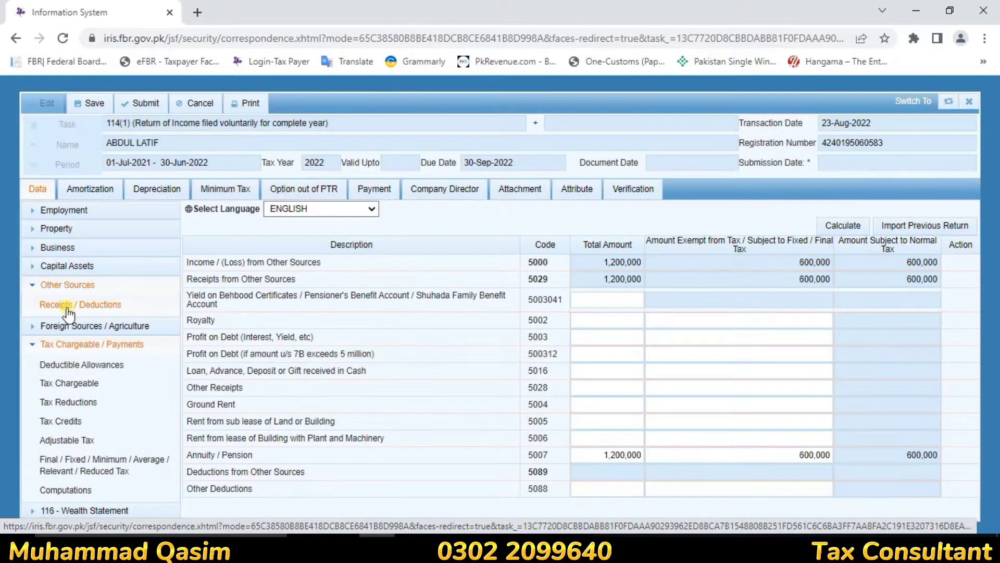
Open the Salary section under Employment, set the total amount of Pay, Wages or Other Remuneration to 600,000, and calculate the section
{"action": "left_click", "coordinate": [44, 211]}
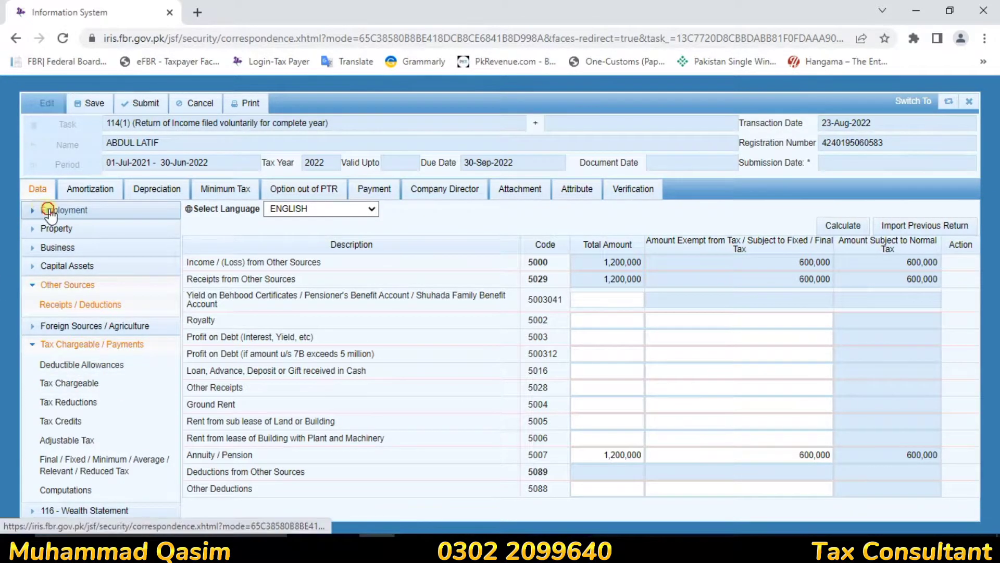
{"action": "left_click", "coordinate": [51, 230]}
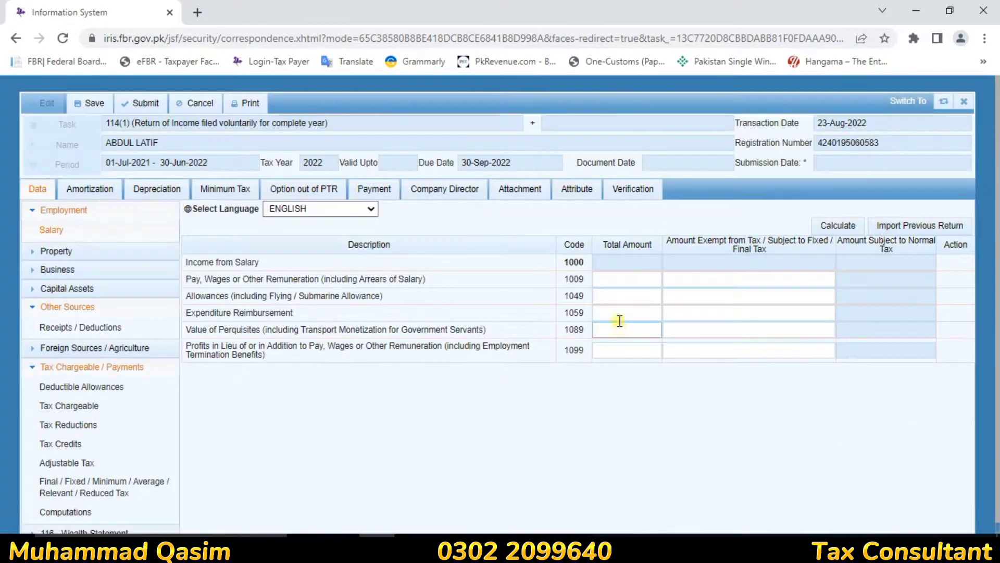
{"action": "left_click_drag", "start_coordinate": [224, 295], "coordinate": [310, 295]}
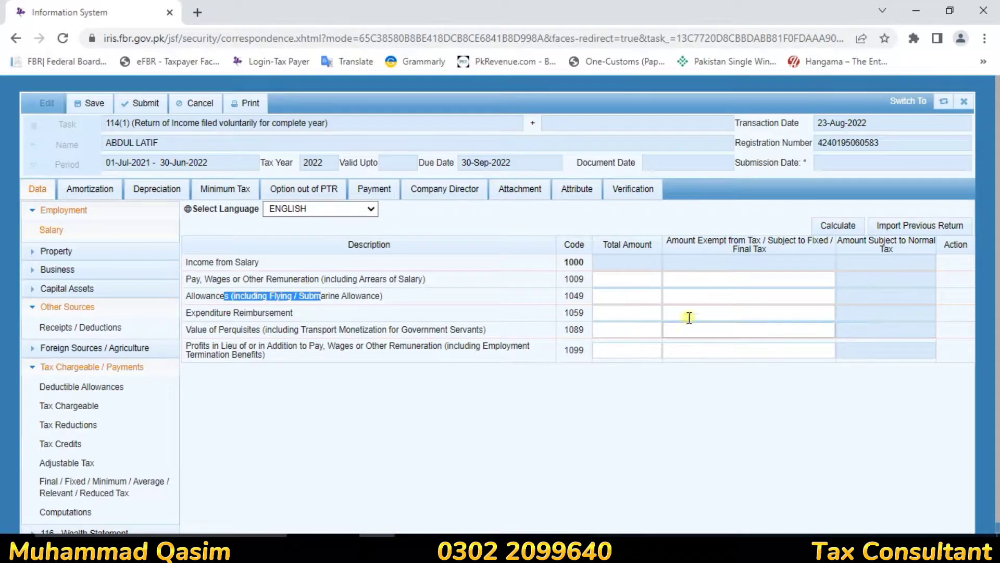
{"action": "left_click", "coordinate": [649, 279]}
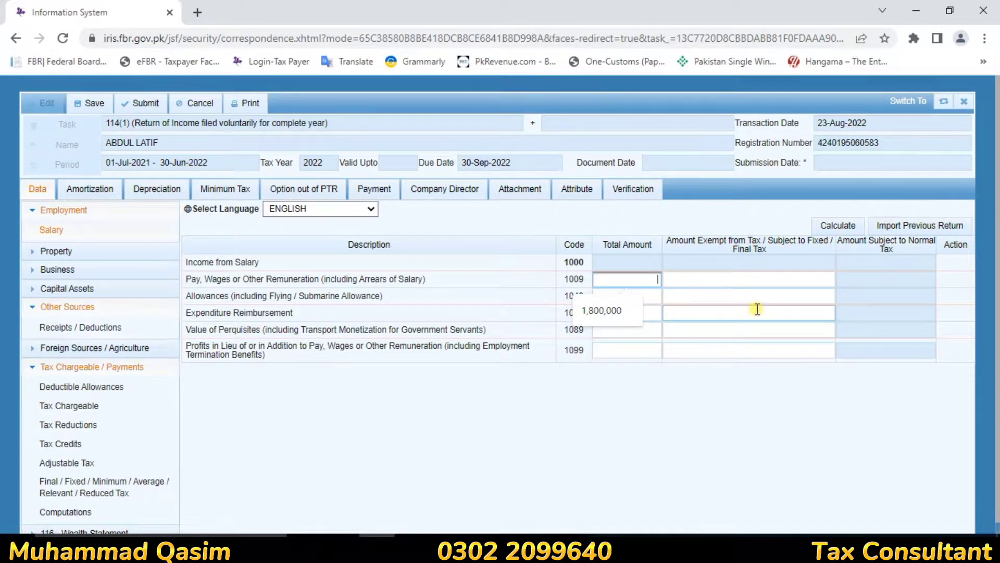
{"action": "type", "text": "6"}
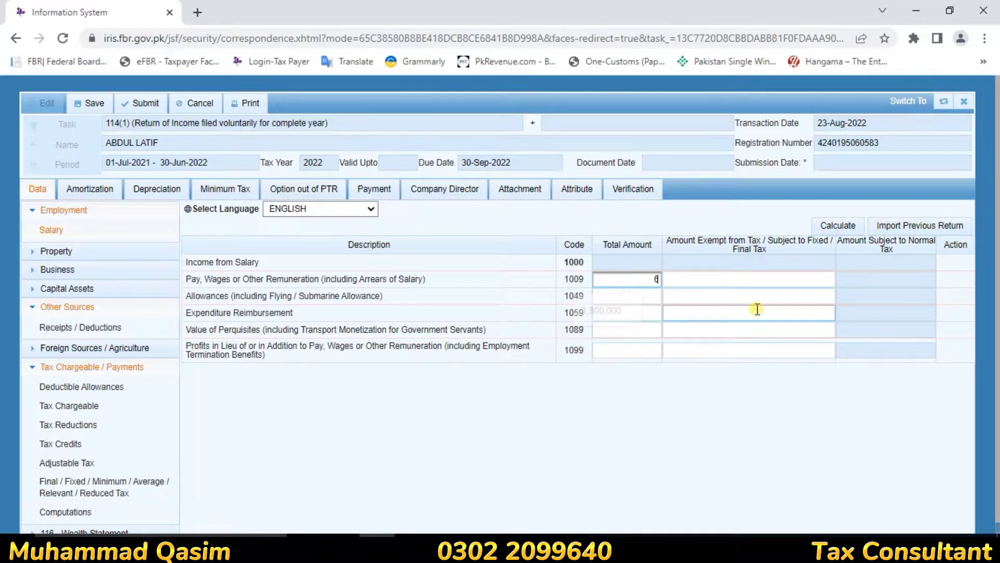
{"action": "type", "text": "12"}
{"action": "type", "text": "0"}
{"action": "key", "text": "BackSpace"}
{"action": "key", "text": "BackSpace"}
{"action": "key", "text": "BackSpace"}
{"action": "scroll", "coordinate": [757, 310], "scroll_direction": "down", "scroll_amount": 1}
{"action": "type", "text": "600"}
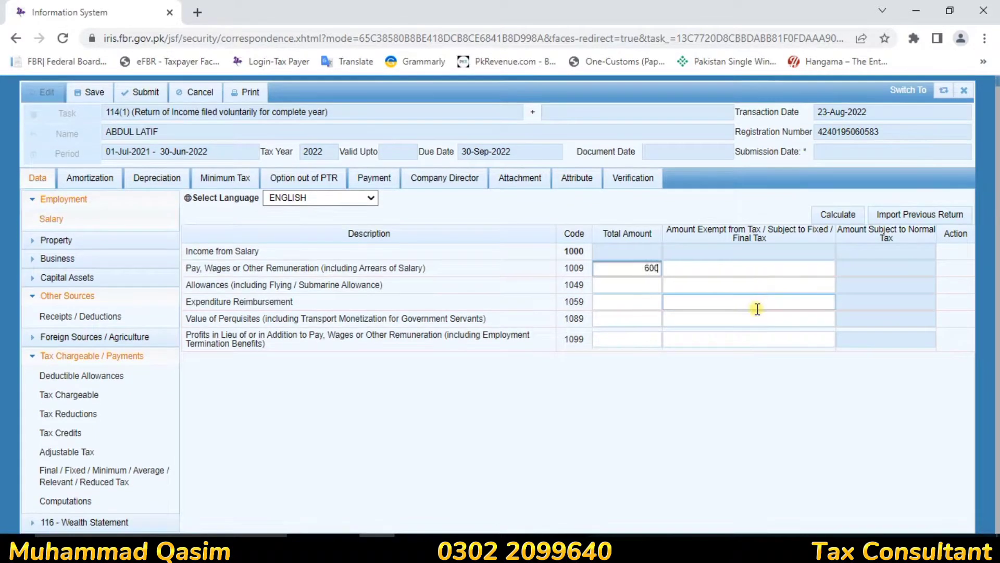
{"action": "type", "text": ",000"}
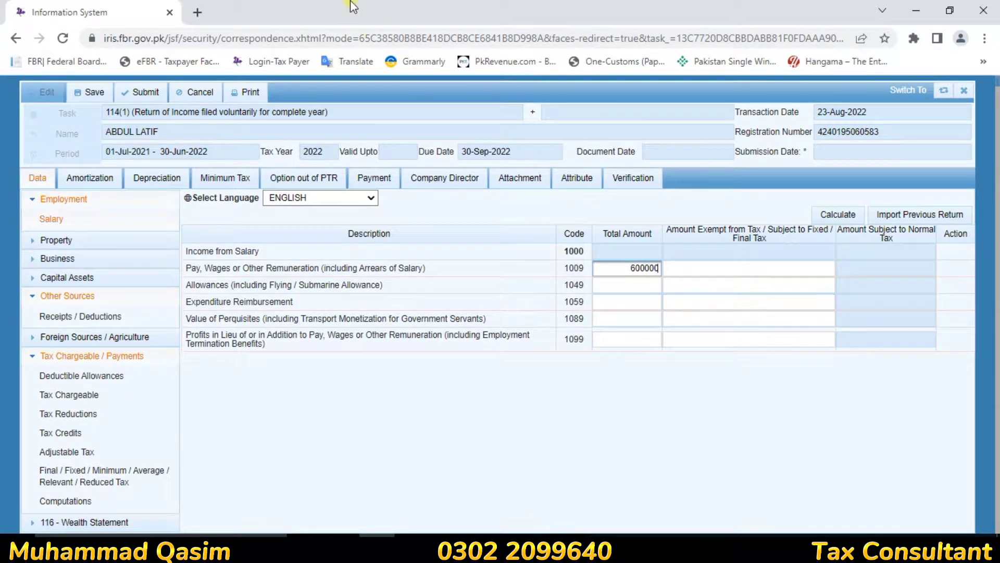
{"action": "left_click", "coordinate": [717, 401]}
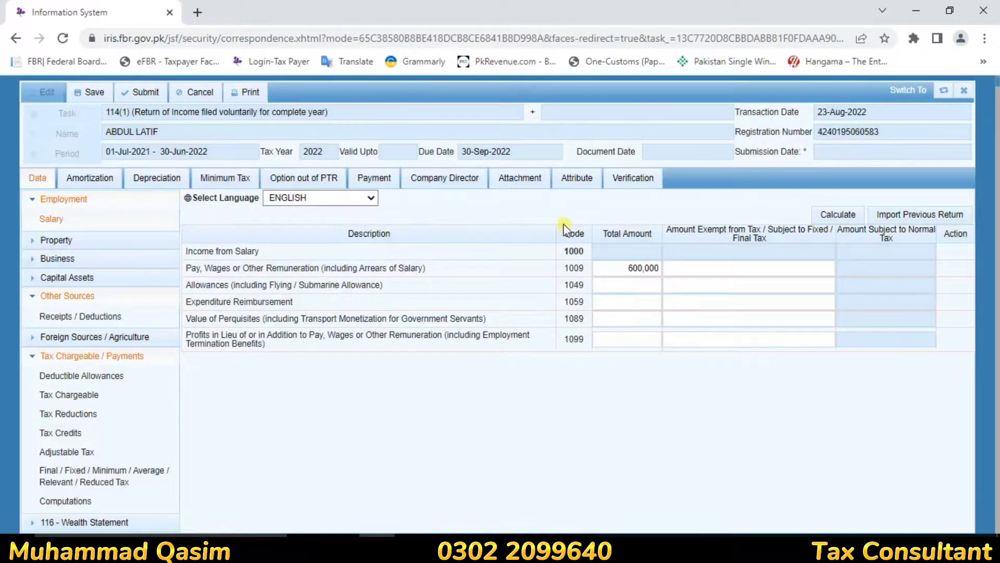
{"action": "left_click", "coordinate": [828, 216]}
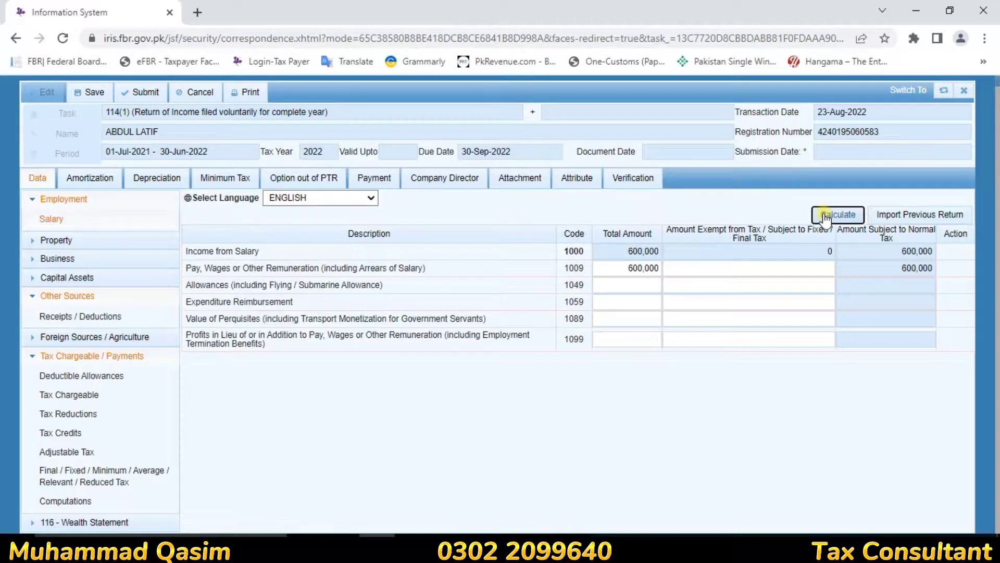
{"action": "left_click_drag", "start_coordinate": [625, 268], "coordinate": [701, 268]}
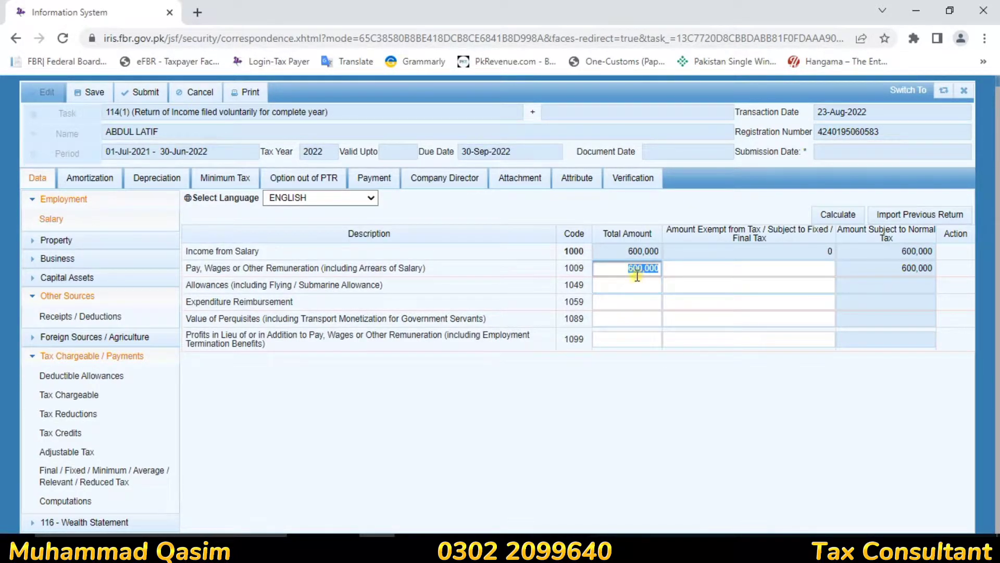
In Receipts / Deductions, set the Annuity / Pension total amount to 600,000, recalculate the section, and check the exempt amount
{"action": "left_click", "coordinate": [83, 318]}
{"action": "left_click", "coordinate": [583, 450]}
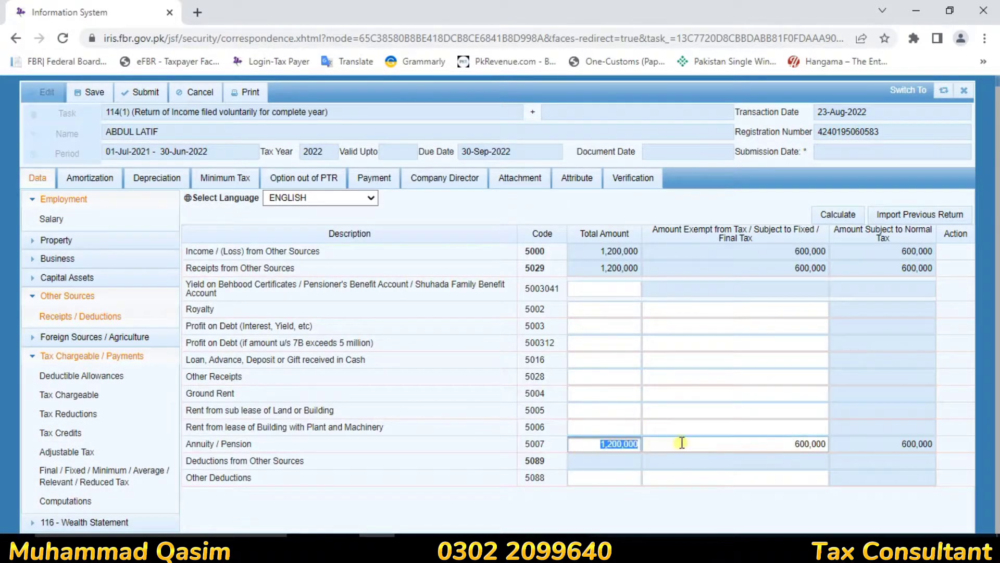
{"action": "type", "text": "600000"}
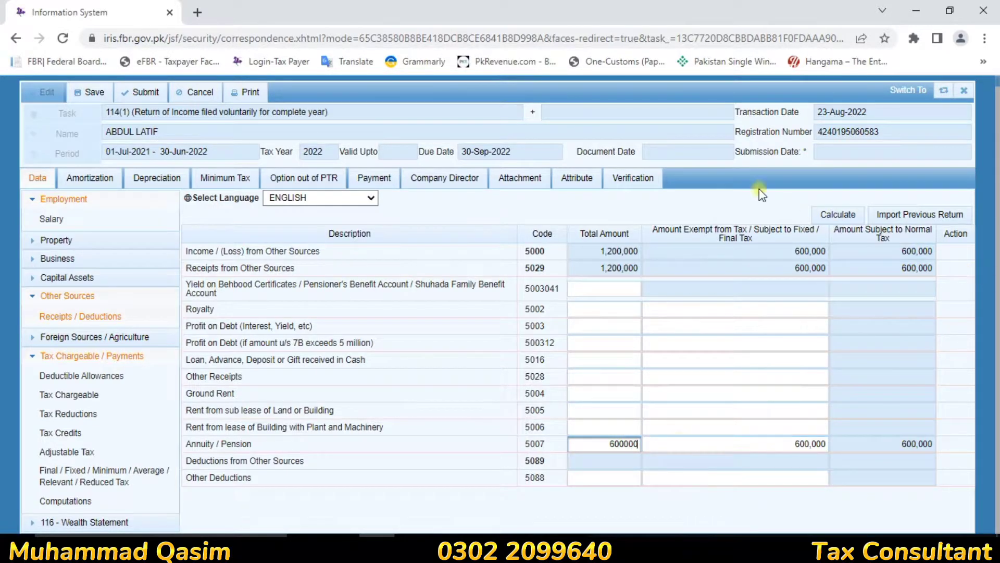
{"action": "left_click", "coordinate": [828, 216]}
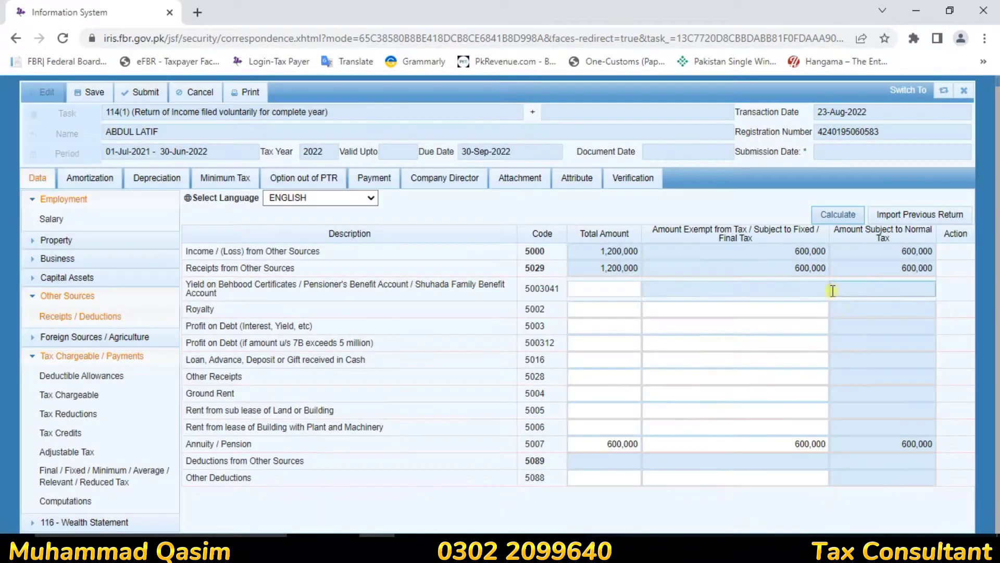
{"action": "left_click", "coordinate": [828, 214]}
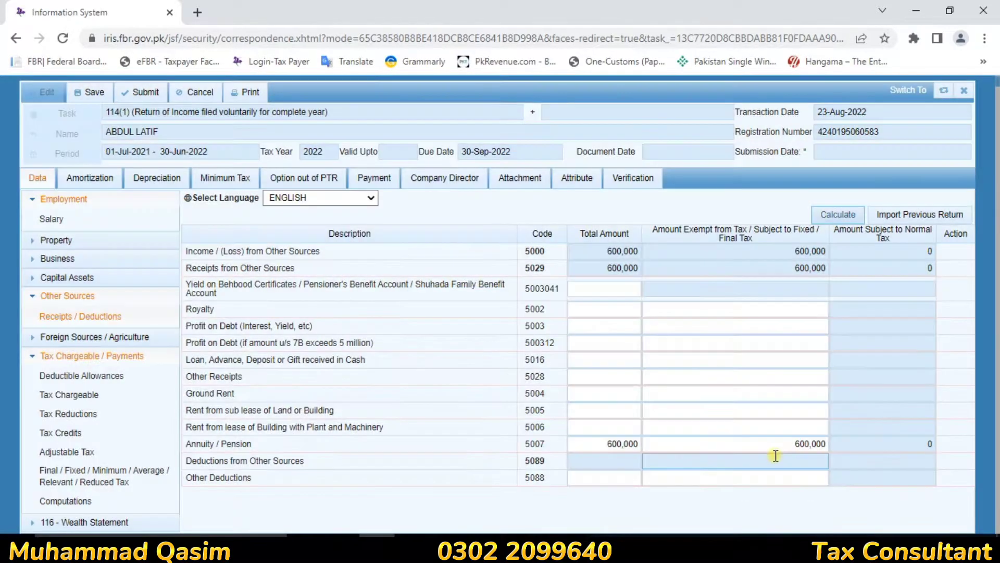
{"action": "left_click", "coordinate": [766, 444]}
{"action": "left_click_drag", "start_coordinate": [826, 444], "coordinate": [629, 444]}
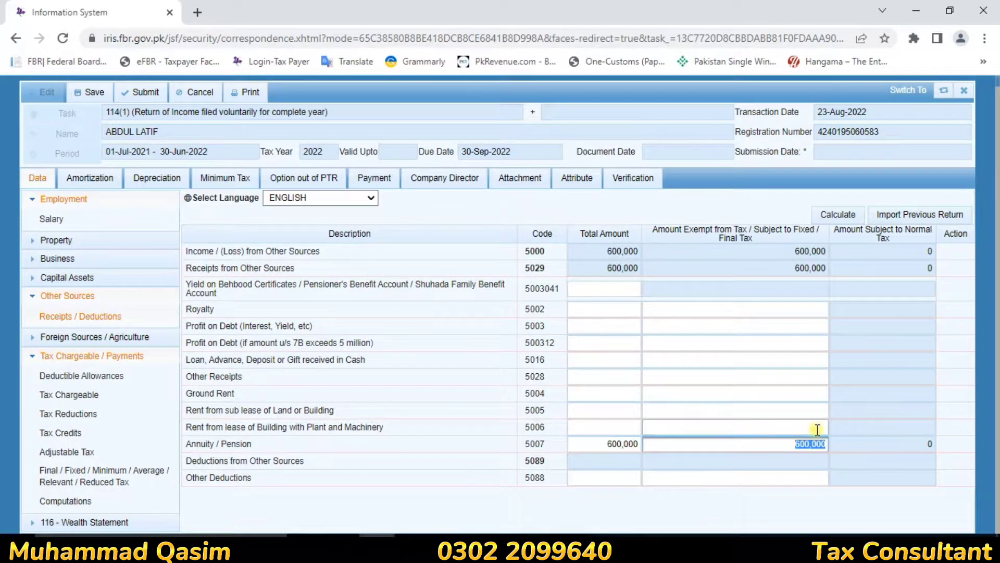
{"action": "left_click", "coordinate": [793, 448]}
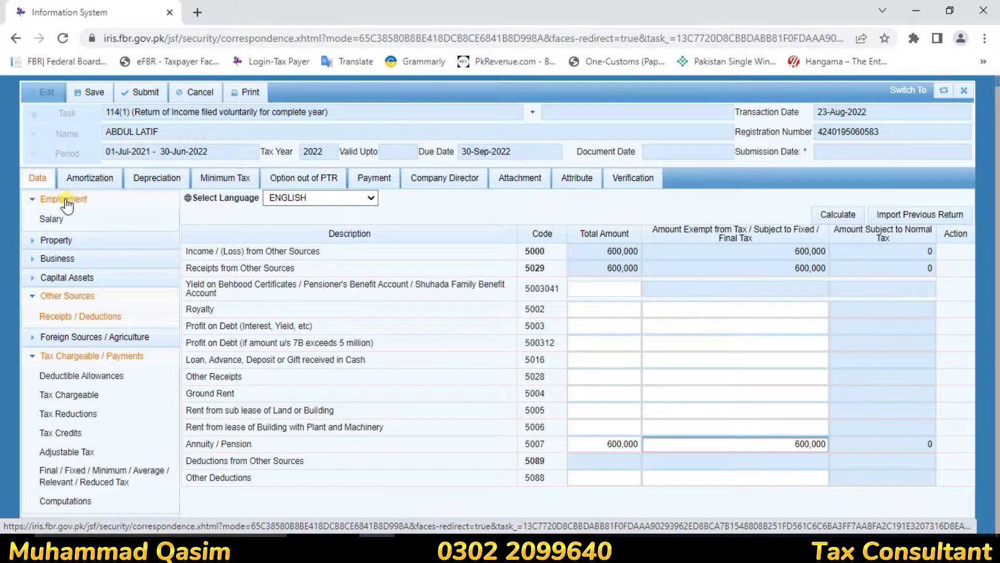
Return to the Salary section, recalculate it, and review the Pay, Wages or Other Remuneration total amount
{"action": "left_click", "coordinate": [55, 218]}
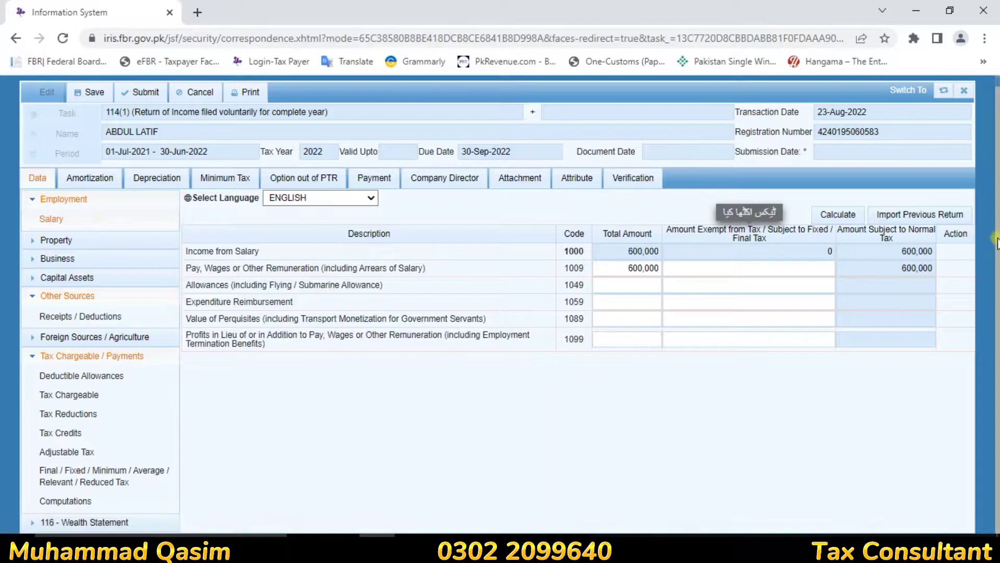
{"action": "left_click", "coordinate": [834, 214]}
{"action": "left_click", "coordinate": [834, 214]}
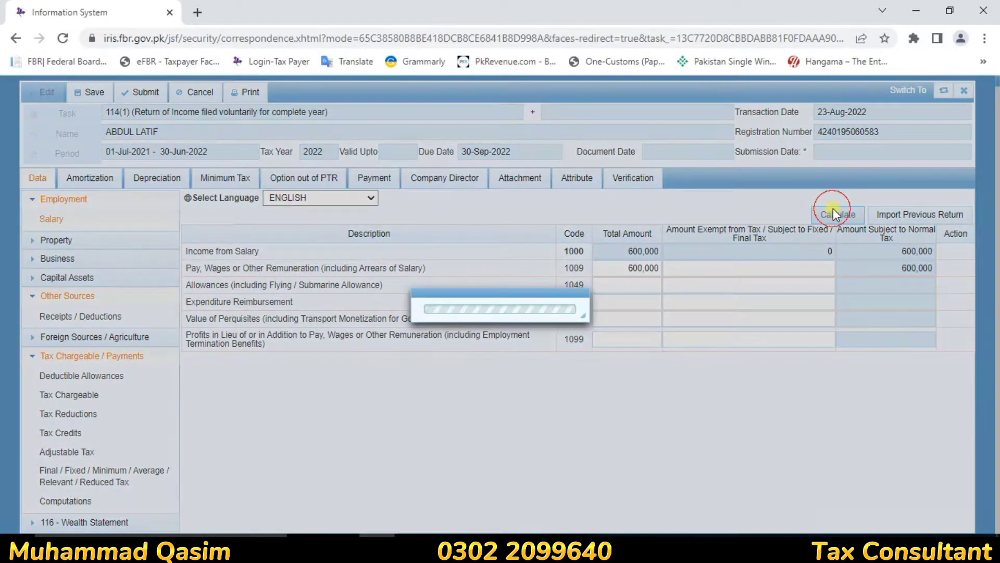
{"action": "left_click", "coordinate": [639, 268]}
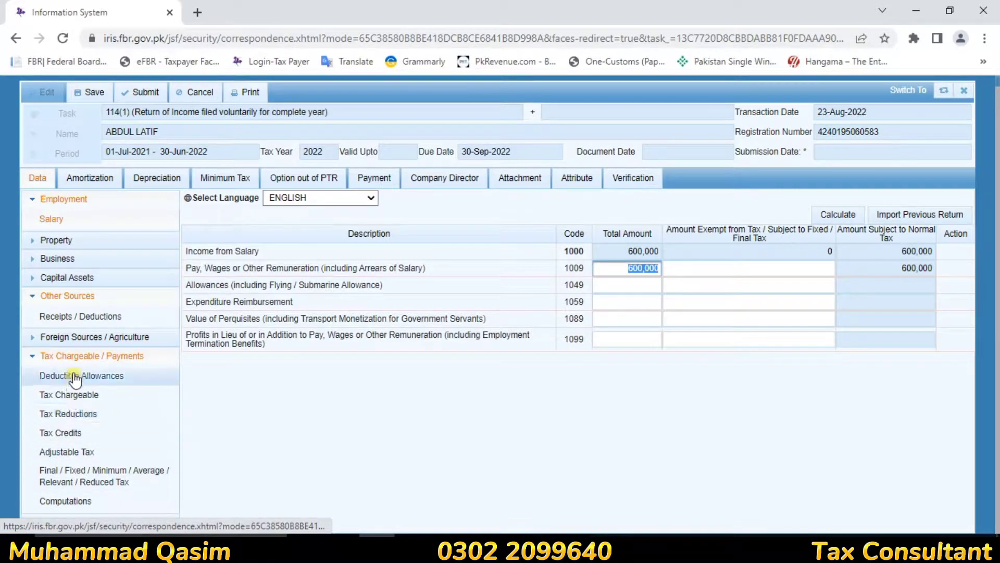
Open Computations, recalculate the return, and review the salary, other sources, total income and taxable income amounts
{"action": "left_click", "coordinate": [65, 501]}
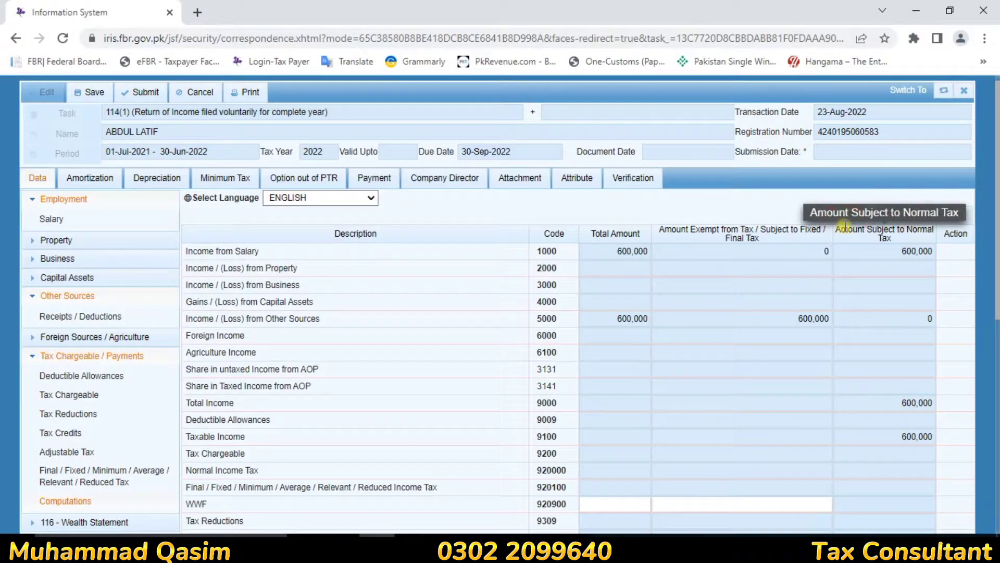
{"action": "left_click", "coordinate": [837, 219]}
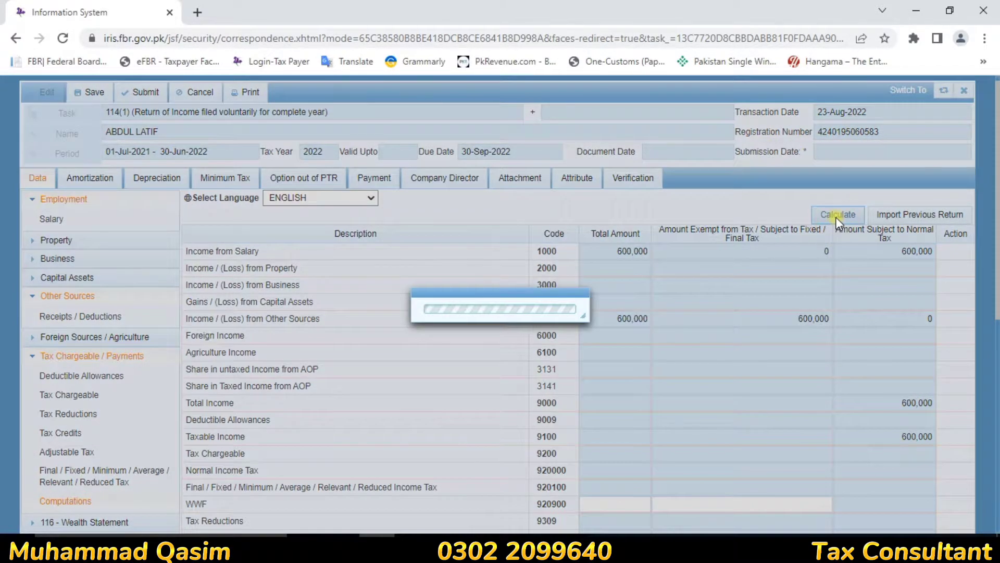
{"action": "scroll", "coordinate": [790, 448], "scroll_direction": "down", "scroll_amount": 8}
{"action": "scroll", "coordinate": [790, 458], "scroll_direction": "up", "scroll_amount": 10}
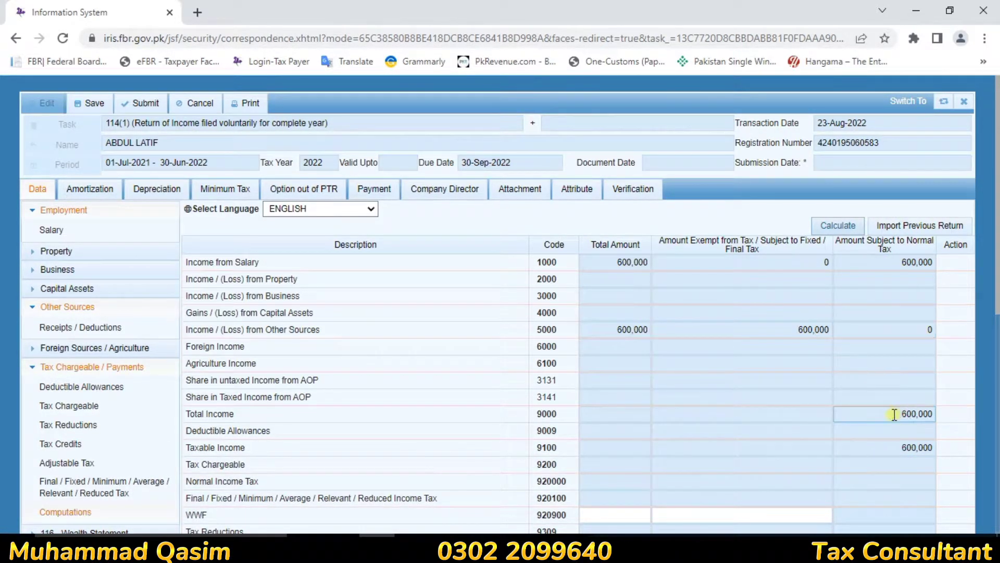
{"action": "scroll", "coordinate": [877, 415], "scroll_direction": "down", "scroll_amount": 3}
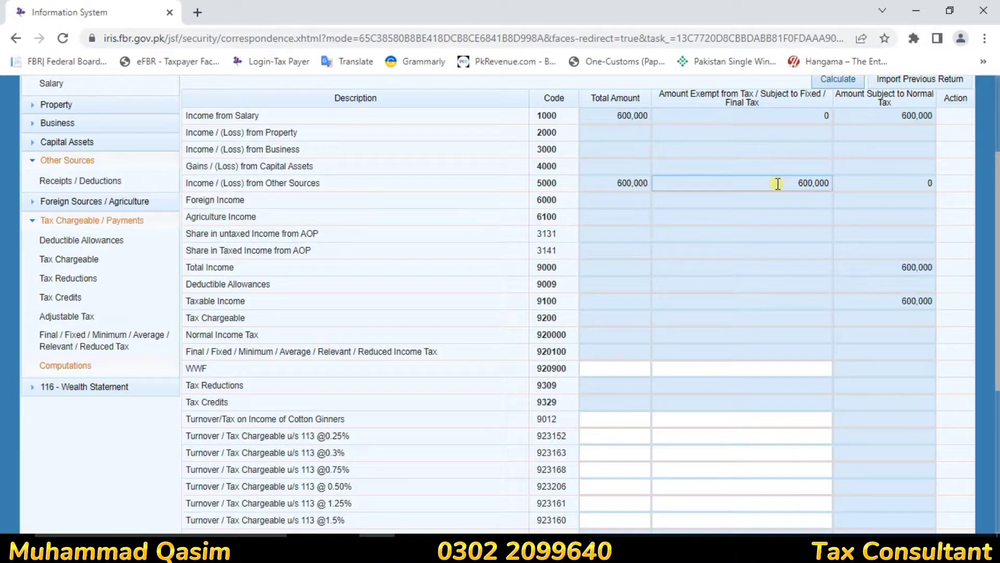
{"action": "scroll", "coordinate": [906, 305], "scroll_direction": "down", "scroll_amount": 5}
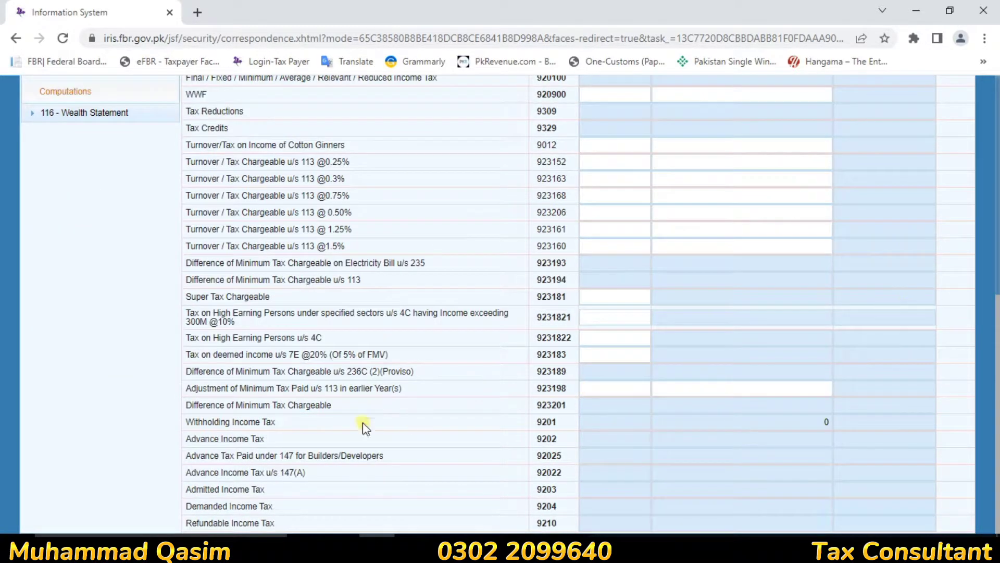
{"action": "scroll", "coordinate": [651, 307], "scroll_direction": "up", "scroll_amount": 8}
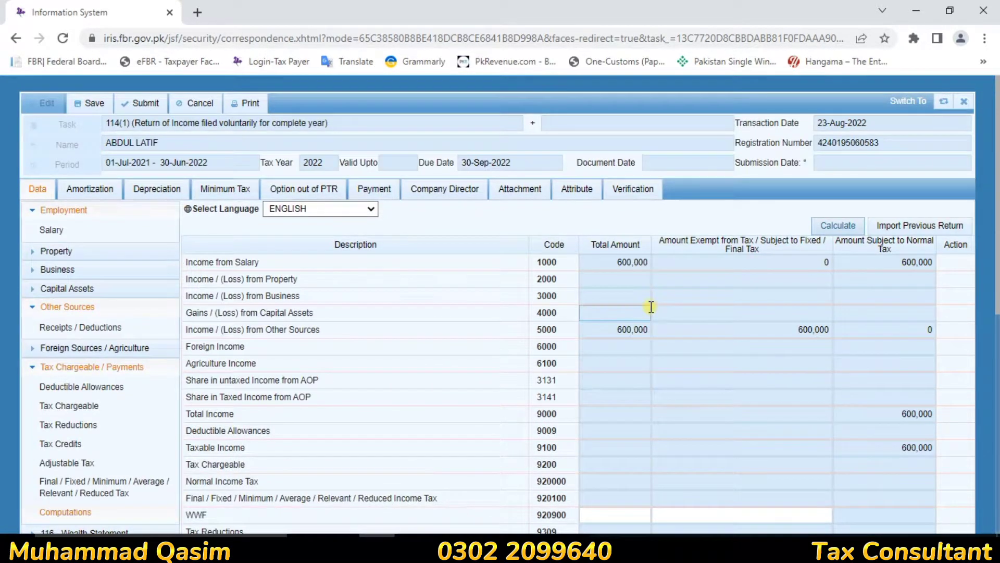
{"action": "scroll", "coordinate": [651, 307], "scroll_direction": "down", "scroll_amount": 1}
{"action": "left_click", "coordinate": [642, 256]}
{"action": "left_click_drag", "start_coordinate": [594, 251], "coordinate": [668, 251]}
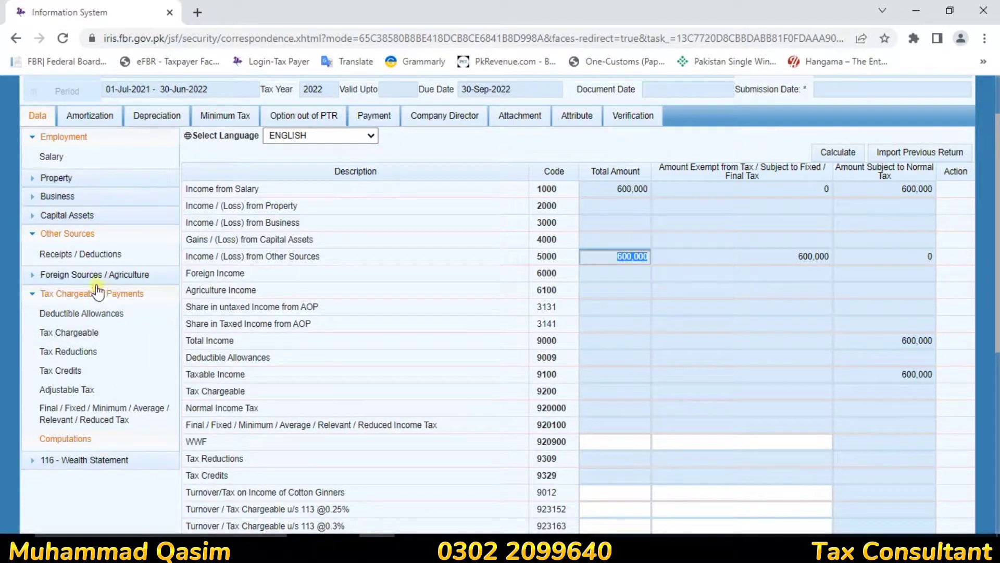
Return to Receipts / Deductions and review the entry fields for Annuity / Pension, Profit on Debt, and Yield on Behbood Certificates
{"action": "left_click", "coordinate": [80, 257]}
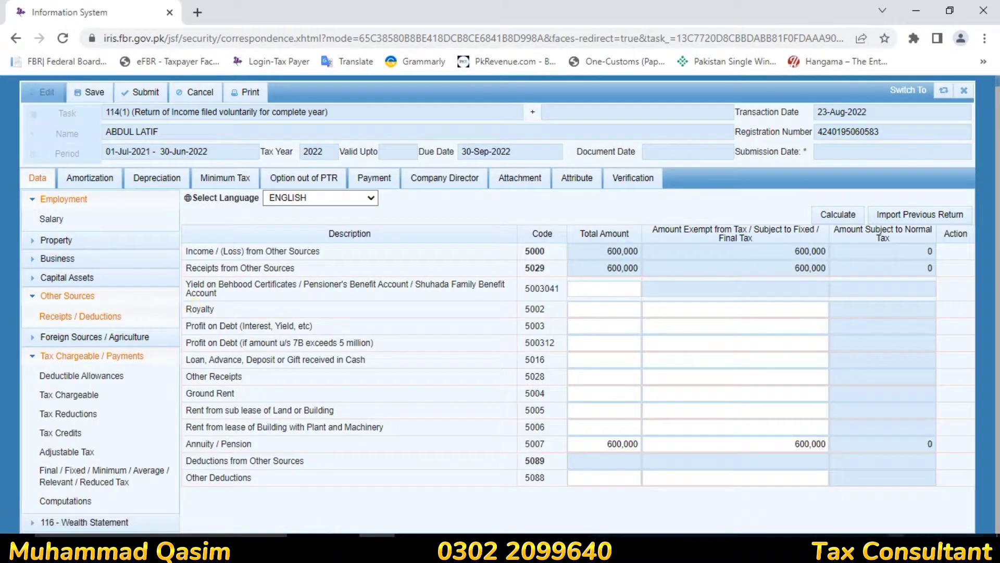
{"action": "left_click", "coordinate": [596, 443]}
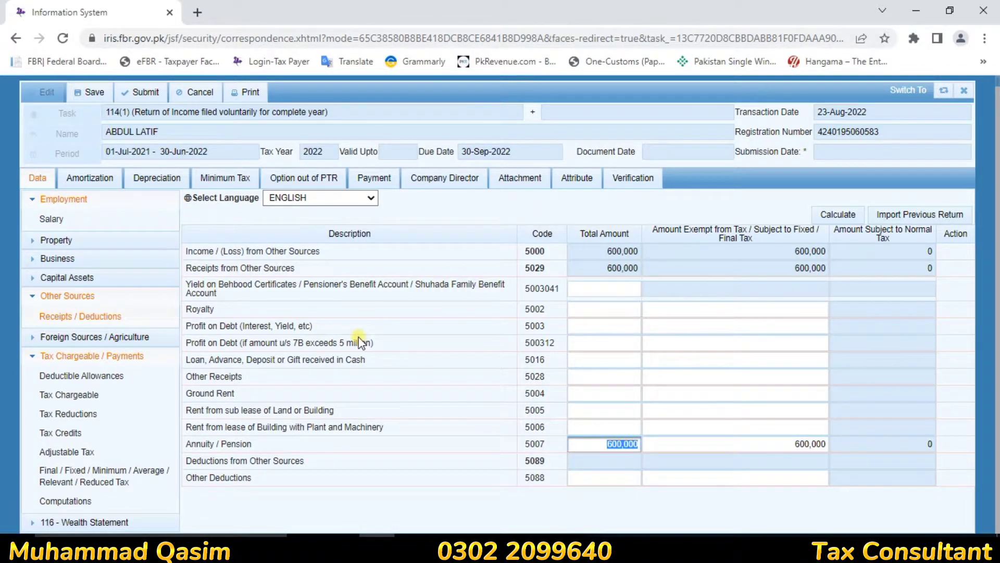
{"action": "left_click_drag", "start_coordinate": [190, 326], "coordinate": [231, 329]}
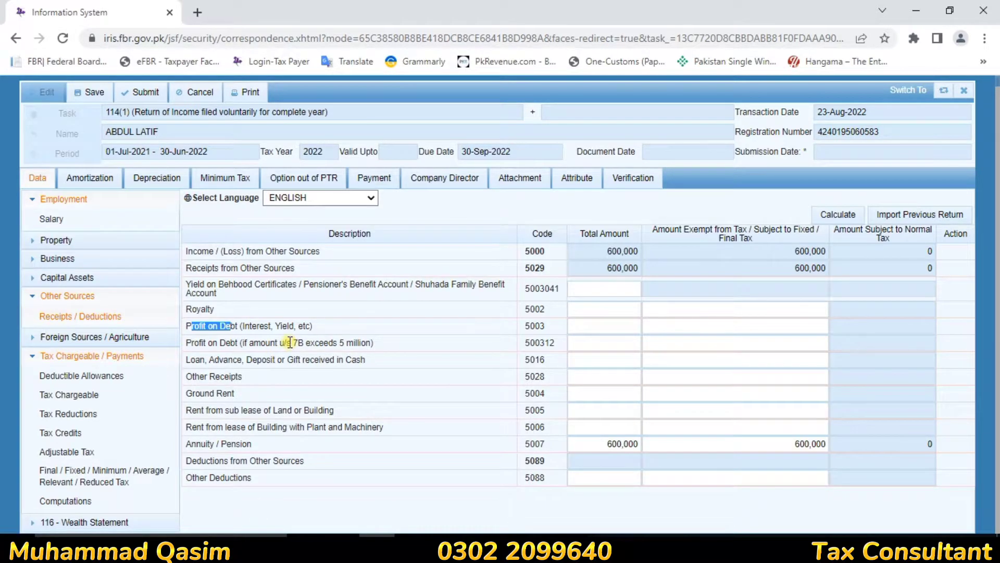
{"action": "left_click", "coordinate": [601, 323]}
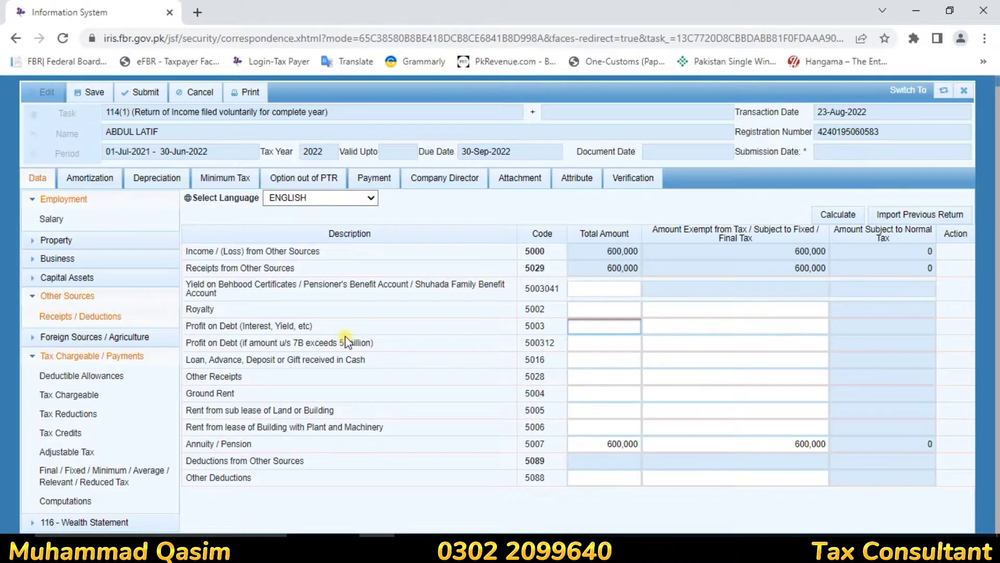
{"action": "left_click", "coordinate": [594, 359]}
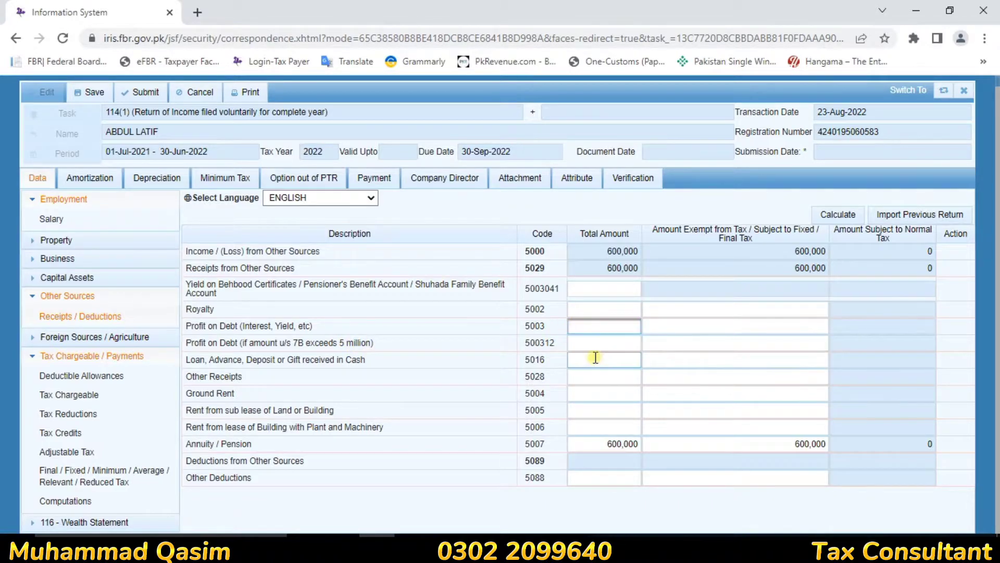
{"action": "left_click", "coordinate": [597, 345]}
{"action": "left_click", "coordinate": [220, 294]}
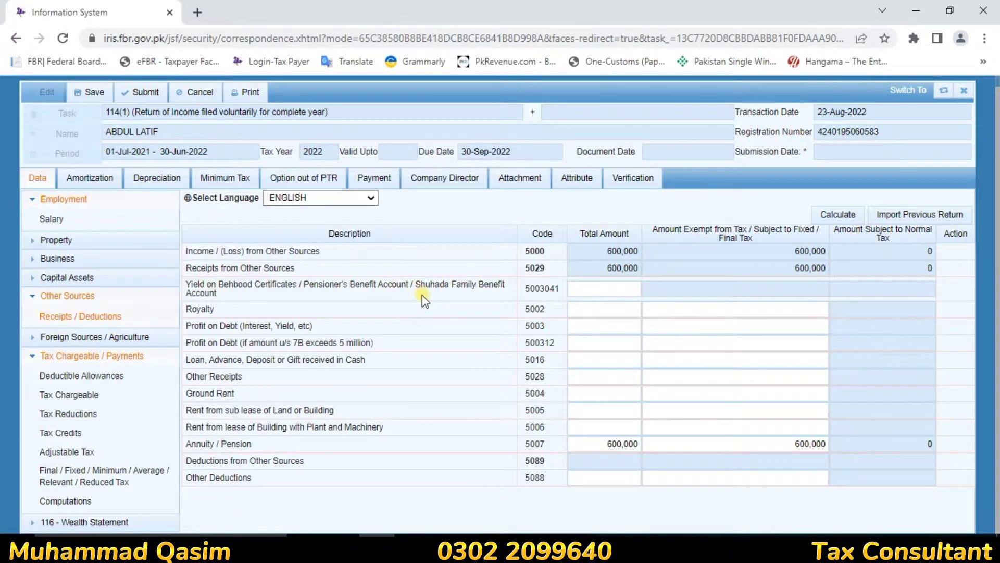
{"action": "left_click", "coordinate": [590, 290]}
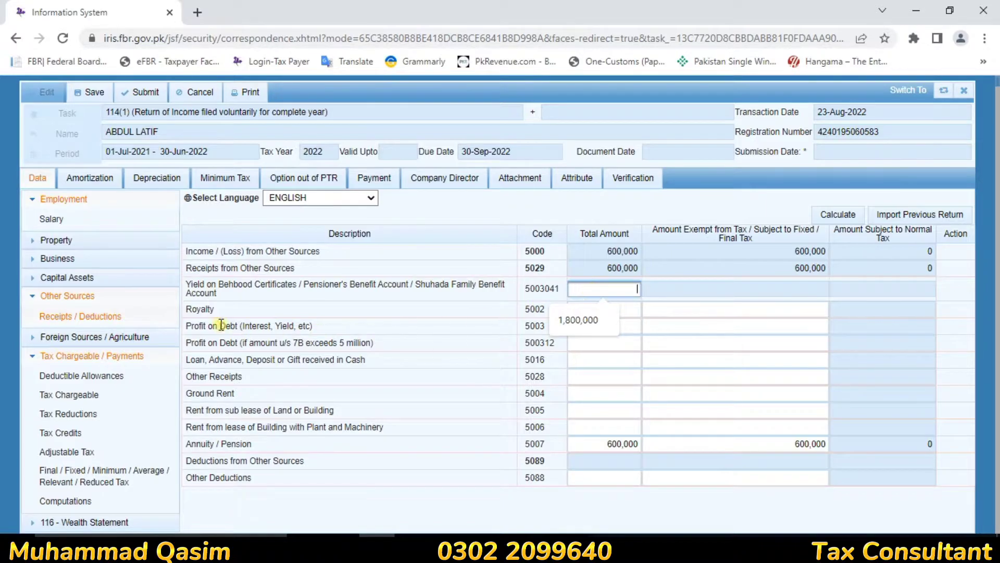
Examine the Royalty, Loan or Gift in Cash, Other Receipts, Ground Rent, sub-lease rent and Other Deductions fields
{"action": "left_click_drag", "start_coordinate": [200, 309], "coordinate": [221, 317]}
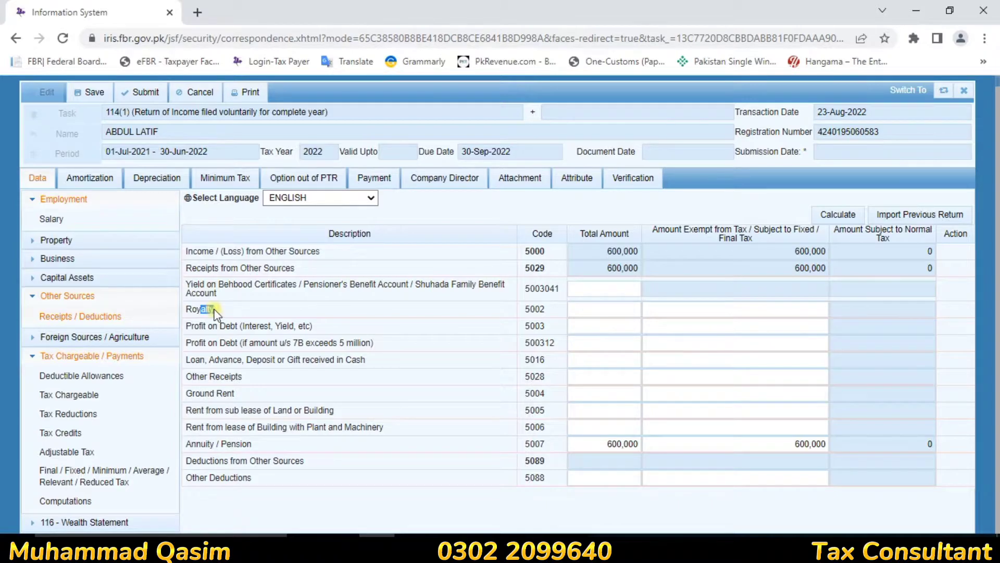
{"action": "left_click", "coordinate": [626, 309]}
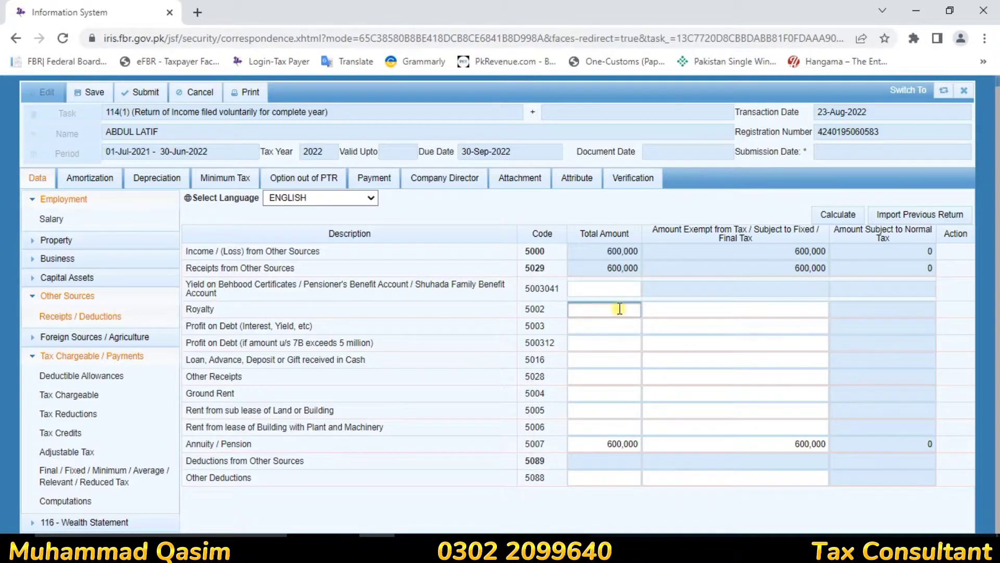
{"action": "left_click", "coordinate": [198, 363]}
{"action": "left_click_drag", "start_coordinate": [197, 364], "coordinate": [226, 362]}
{"action": "left_click", "coordinate": [261, 363]}
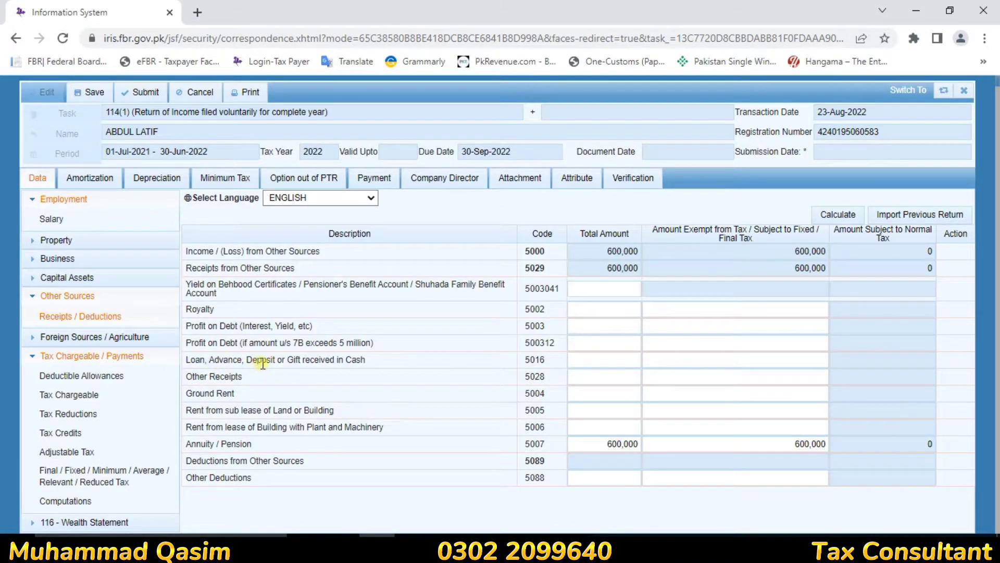
{"action": "left_click", "coordinate": [601, 359]}
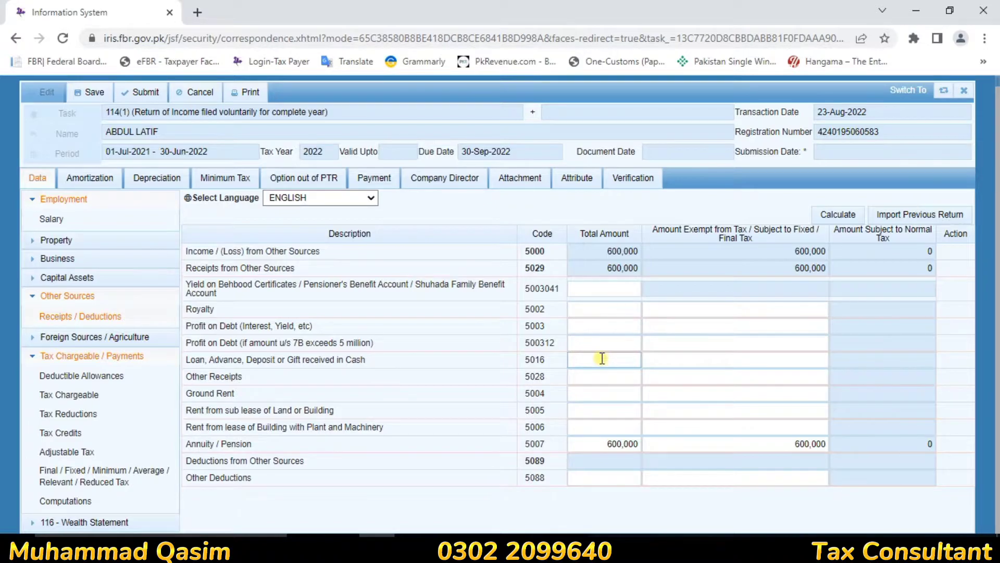
{"action": "left_click", "coordinate": [606, 360]}
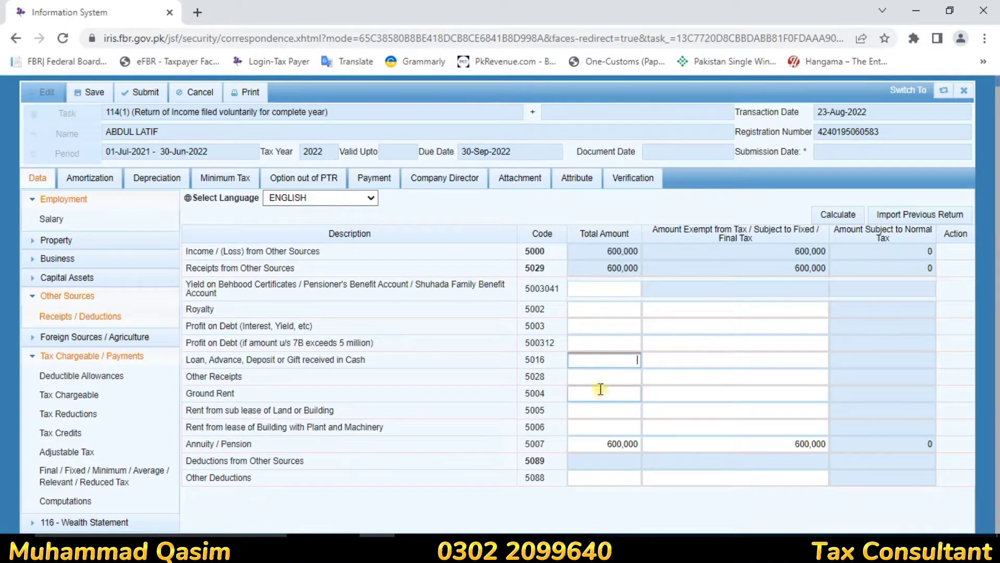
{"action": "left_click_drag", "start_coordinate": [224, 377], "coordinate": [266, 384]}
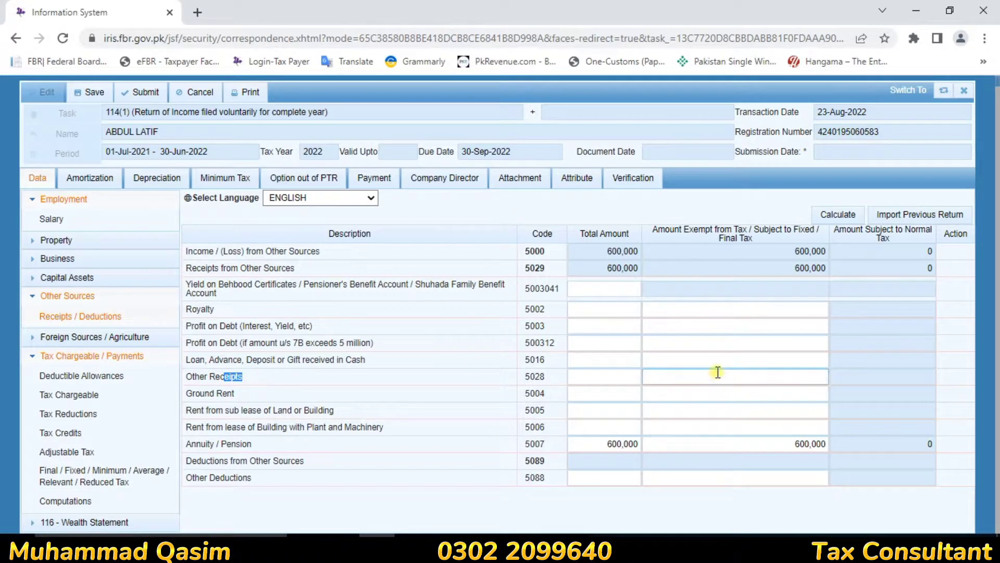
{"action": "left_click", "coordinate": [620, 373]}
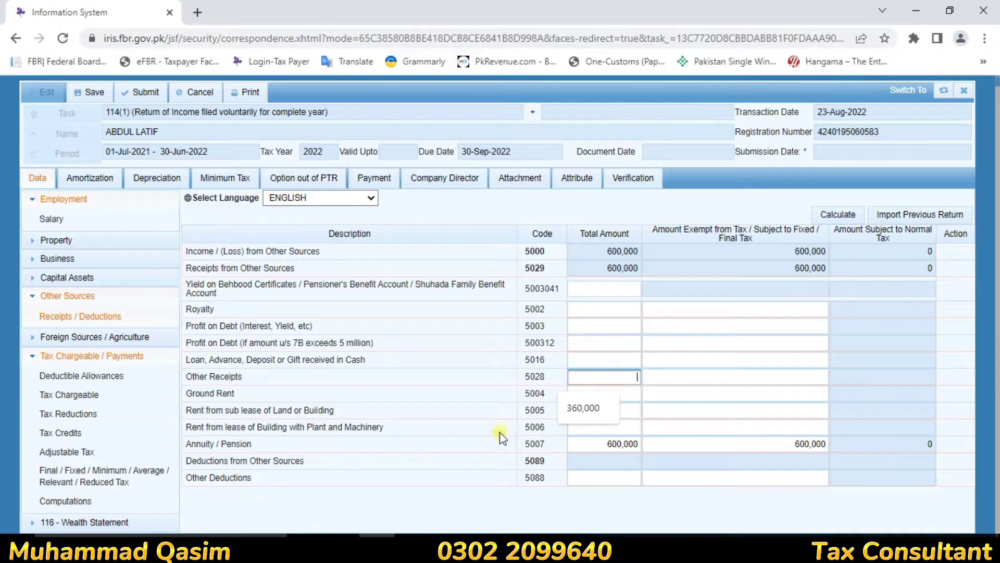
{"action": "left_click", "coordinate": [630, 392]}
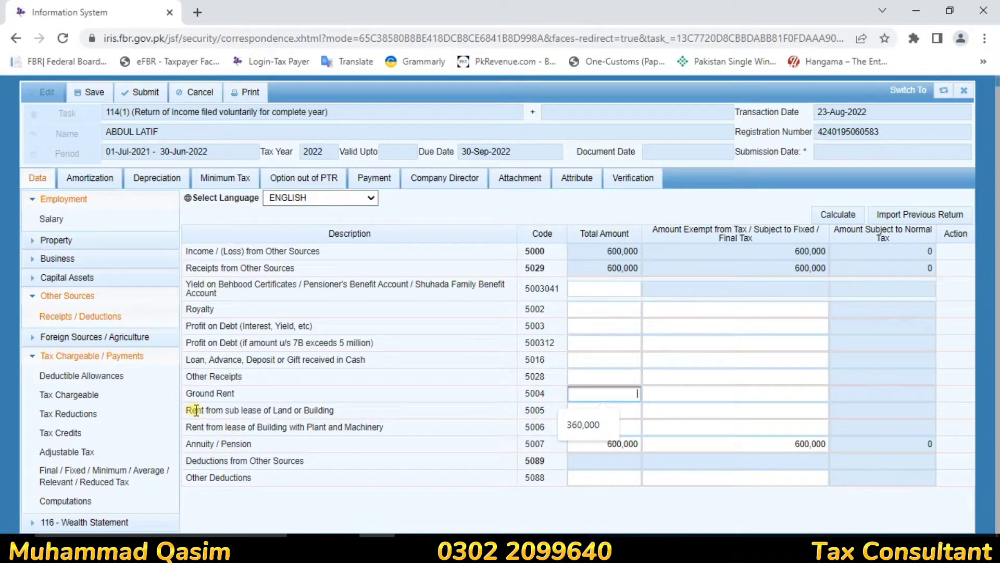
{"action": "left_click", "coordinate": [591, 408]}
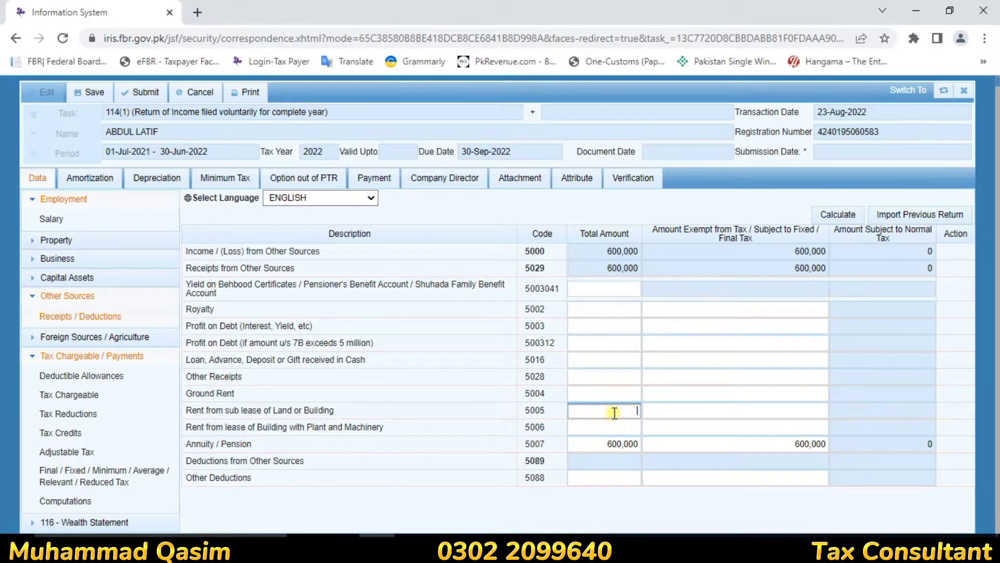
{"action": "left_click", "coordinate": [585, 476]}
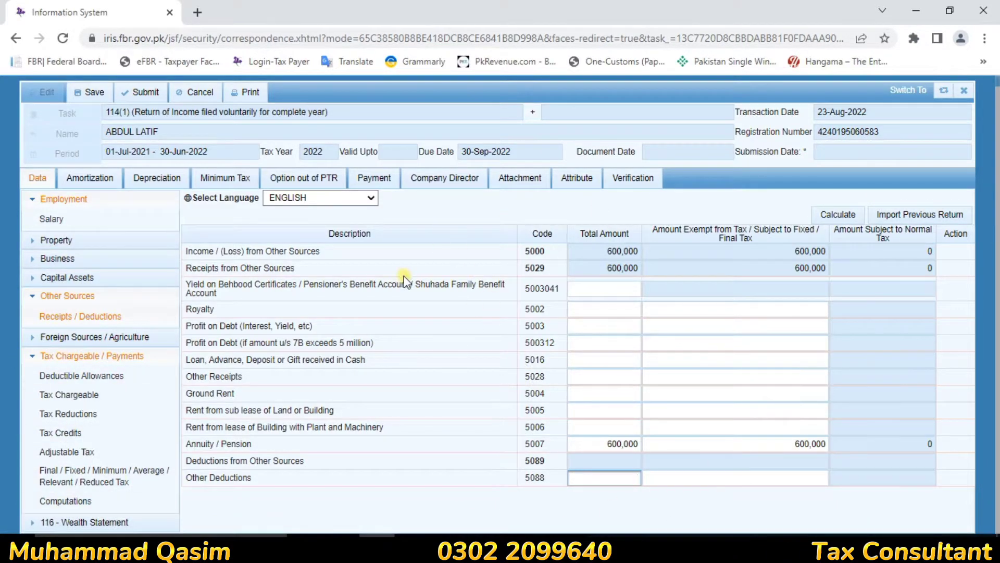
In the Salary section, clear the Pay, Wages or Other Remuneration total amount and recalculate the section
{"action": "left_click", "coordinate": [44, 220]}
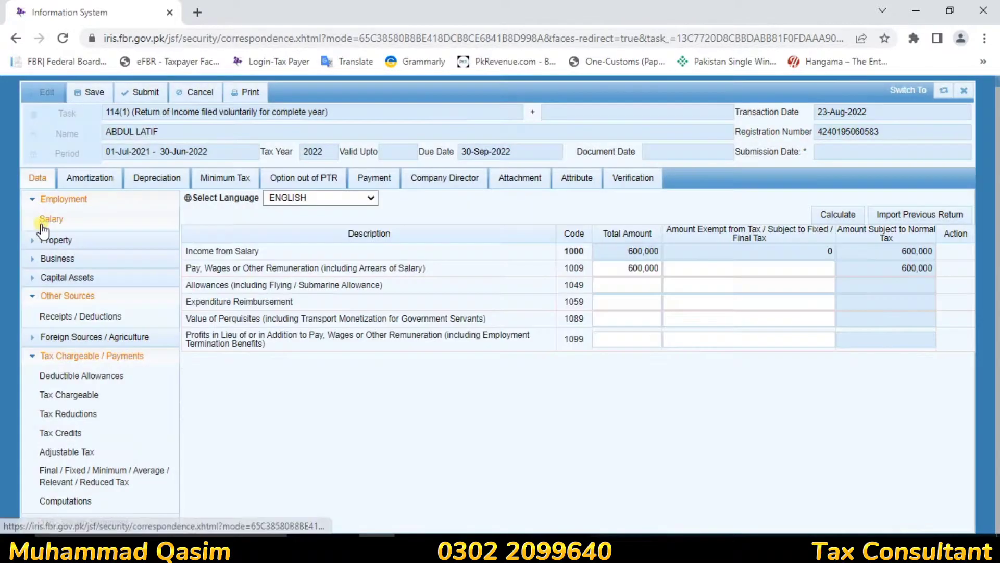
{"action": "left_click", "coordinate": [623, 268]}
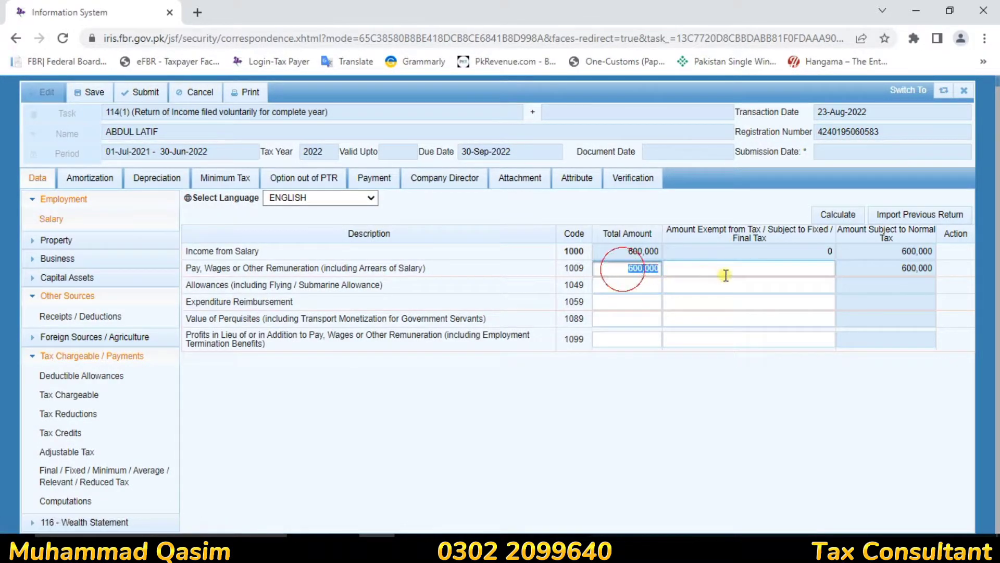
{"action": "key", "text": "BackSpace"}
{"action": "left_click", "coordinate": [847, 219]}
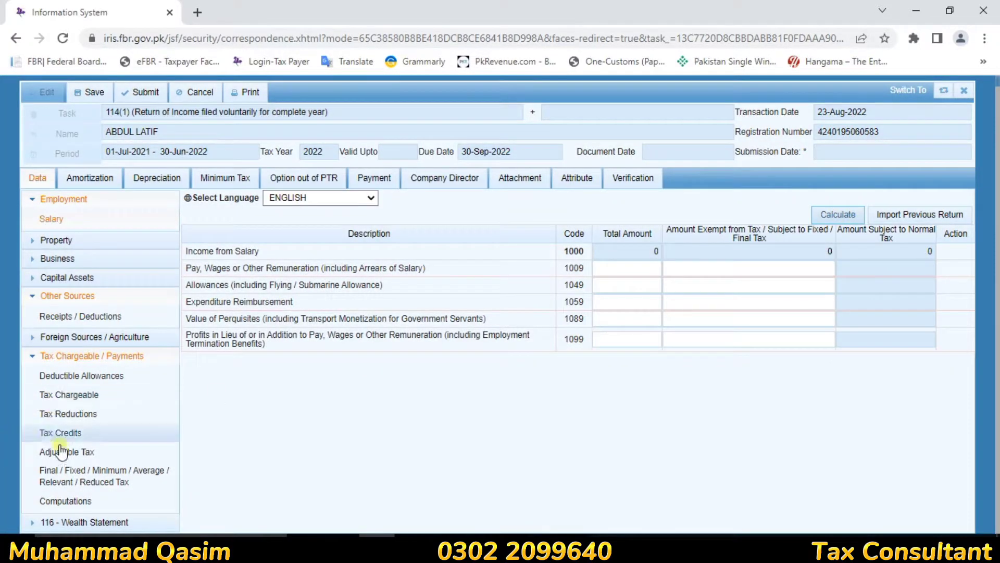
In Receipts / Deductions, set the Annuity / Pension total amount to 1,200,000 and recalculate the section
{"action": "left_click", "coordinate": [94, 319]}
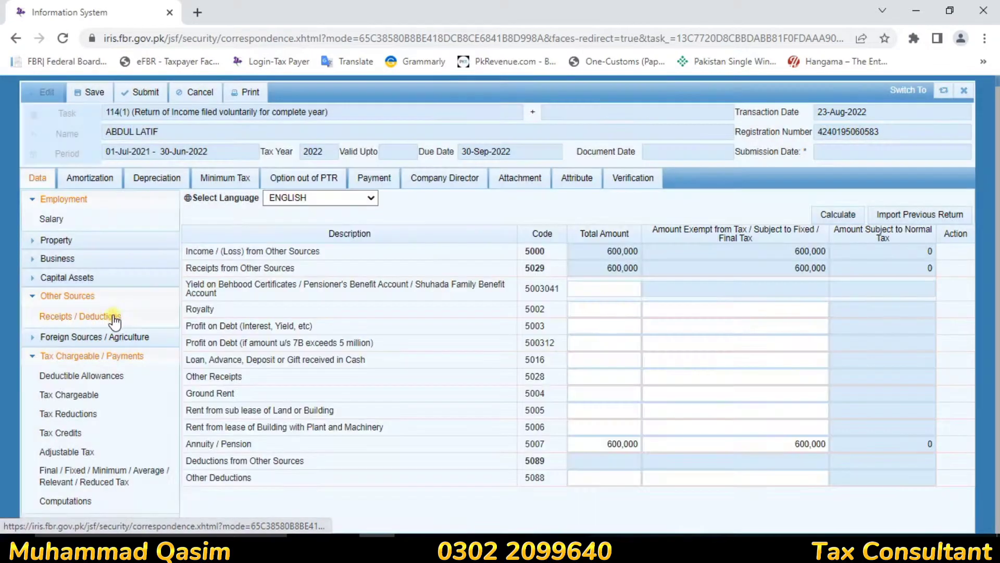
{"action": "double_click", "coordinate": [599, 441]}
{"action": "type", "text": "1200000"}
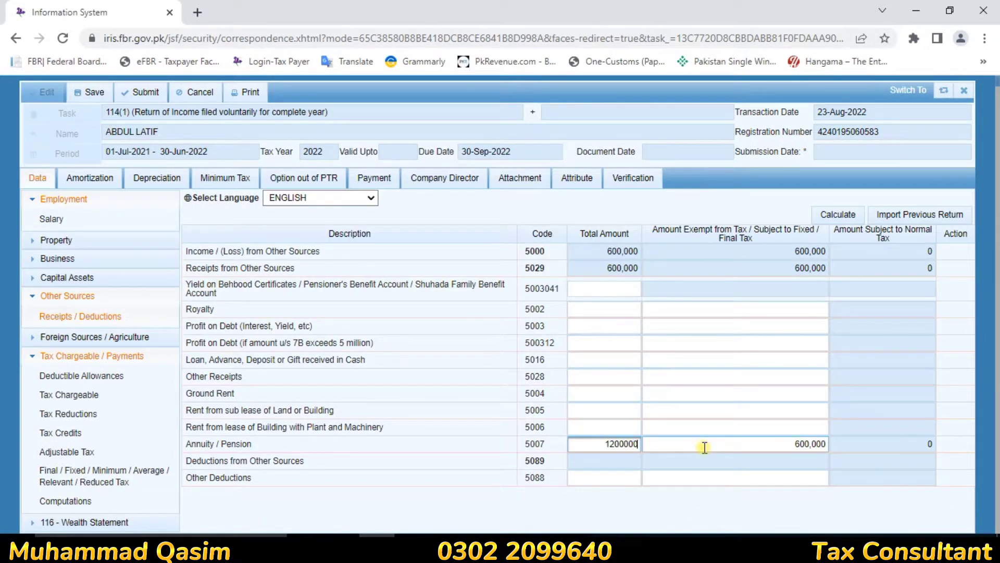
{"action": "left_click", "coordinate": [828, 215]}
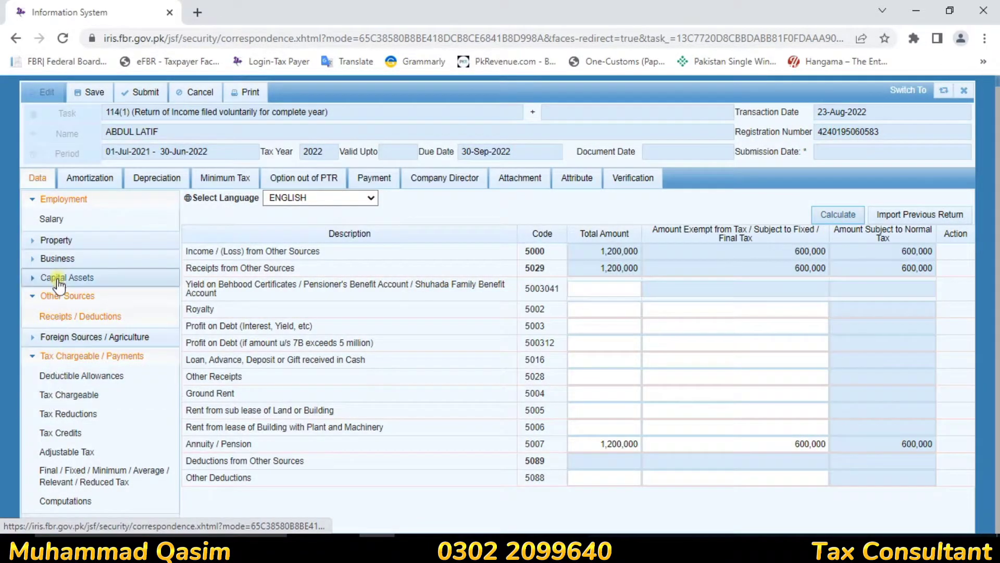
Open the Adjustable Tax section and examine the rows for Cash Withdrawal from Bank u/s 231A and Rent of Immoveable Property u/s 155
{"action": "left_click", "coordinate": [58, 452]}
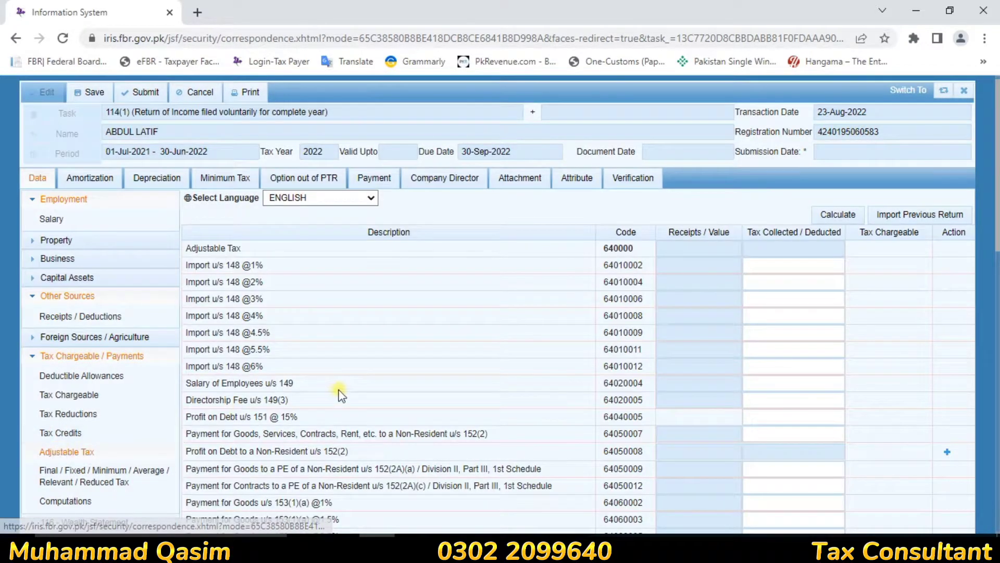
{"action": "scroll", "coordinate": [338, 395], "scroll_direction": "down", "scroll_amount": 6}
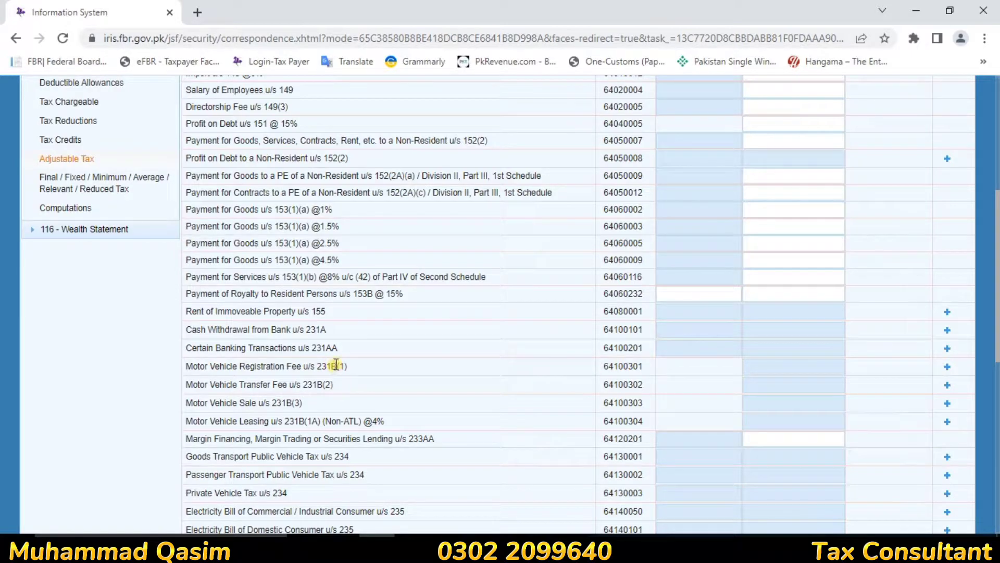
{"action": "left_click", "coordinate": [190, 329]}
{"action": "left_click_drag", "start_coordinate": [190, 329], "coordinate": [360, 330]}
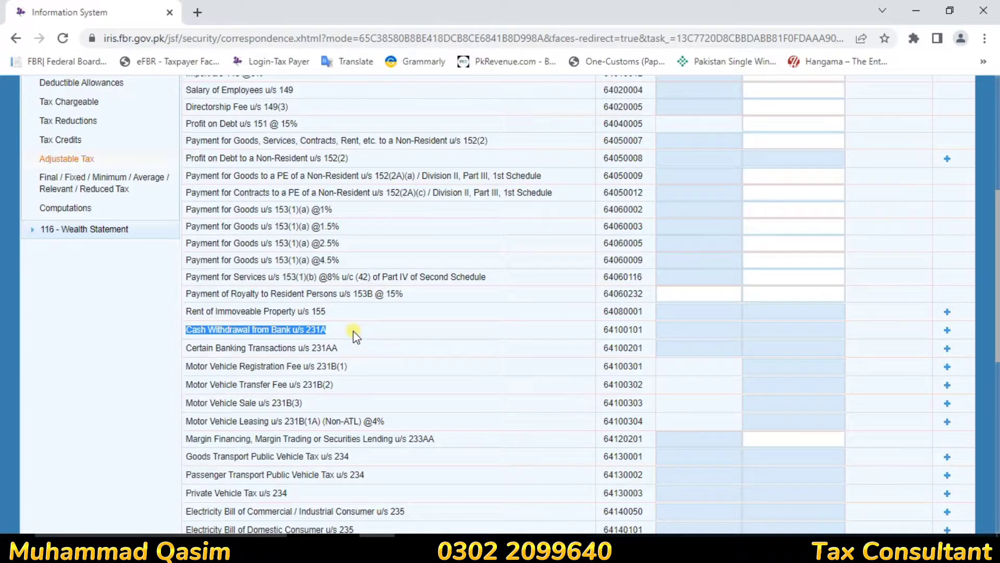
{"action": "left_click", "coordinate": [353, 330]}
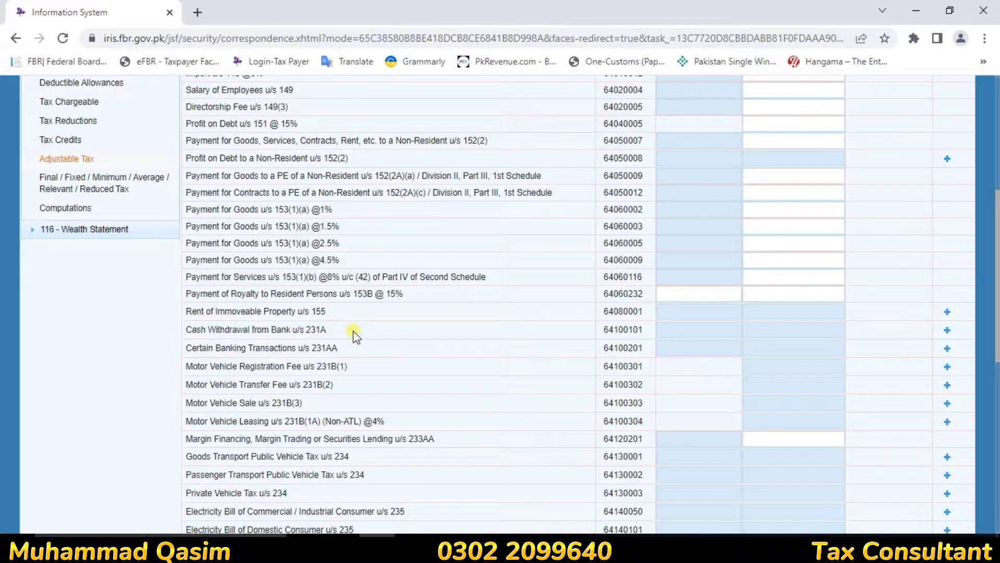
{"action": "left_click_drag", "start_coordinate": [200, 308], "coordinate": [816, 316]}
{"action": "left_click", "coordinate": [814, 314]}
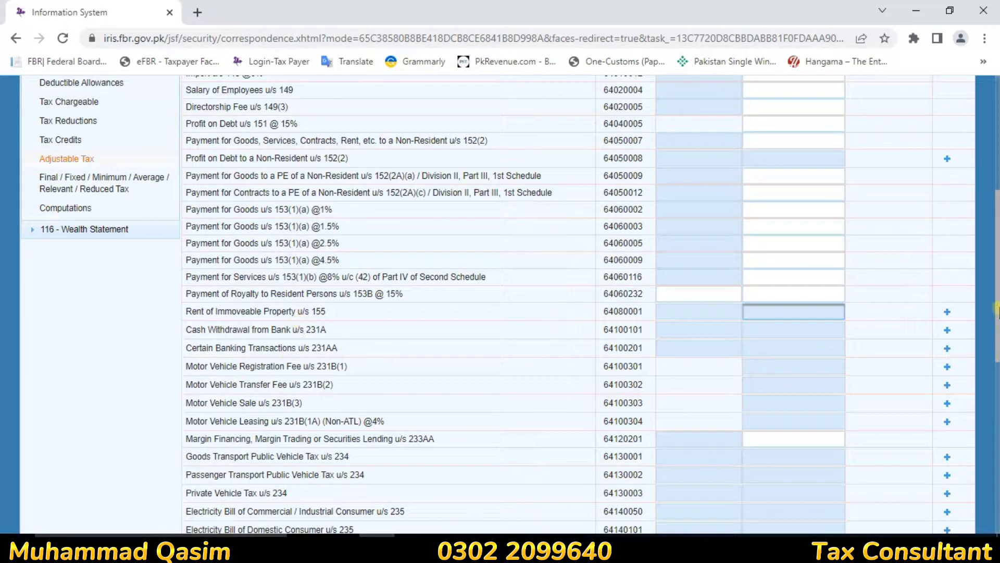
Open the new-entry form for Rent of Immoveable Property u/s 155, examine its required Property and Contents fields, and close it without adding an entry
{"action": "left_click", "coordinate": [948, 313]}
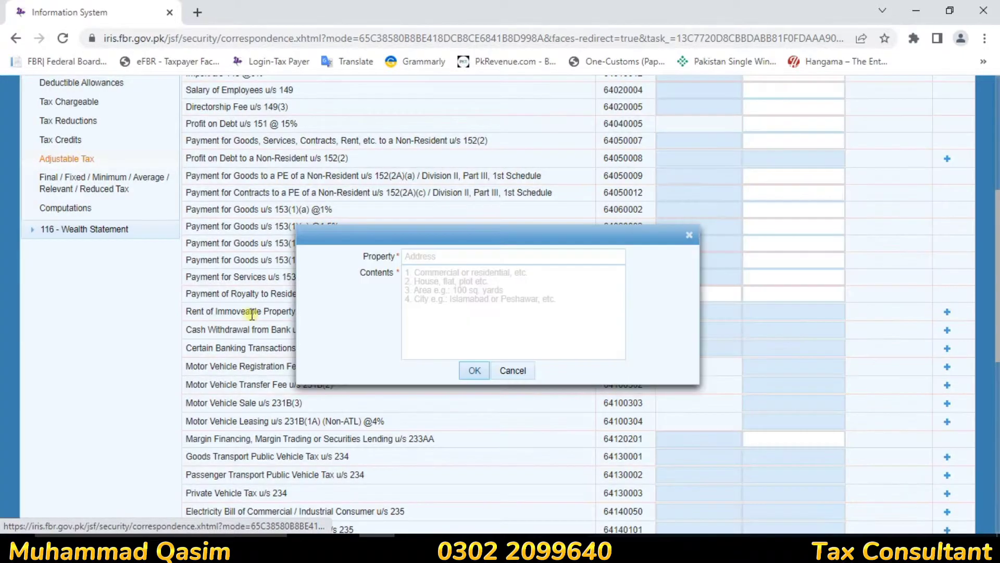
{"action": "left_click", "coordinate": [422, 258]}
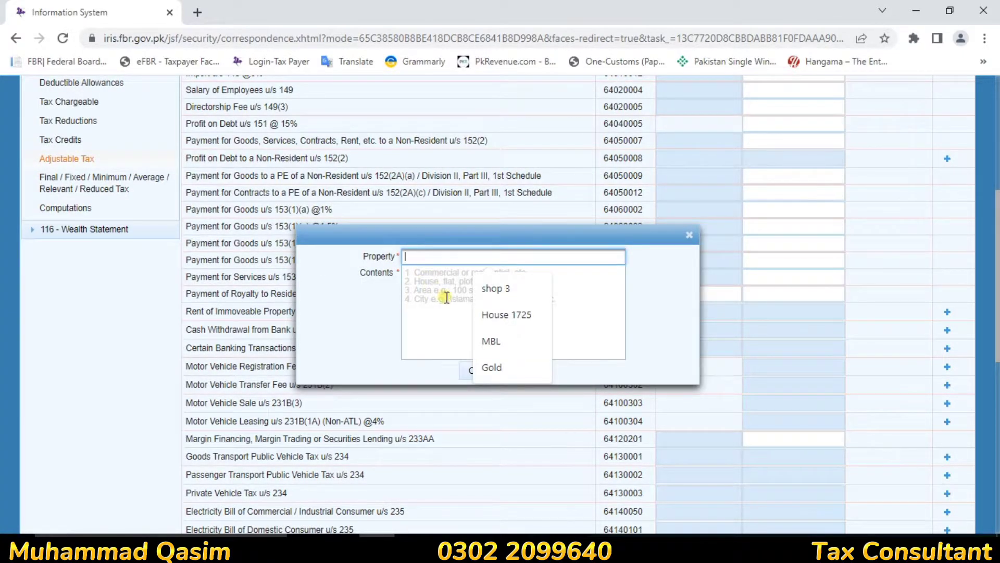
{"action": "left_click", "coordinate": [445, 318]}
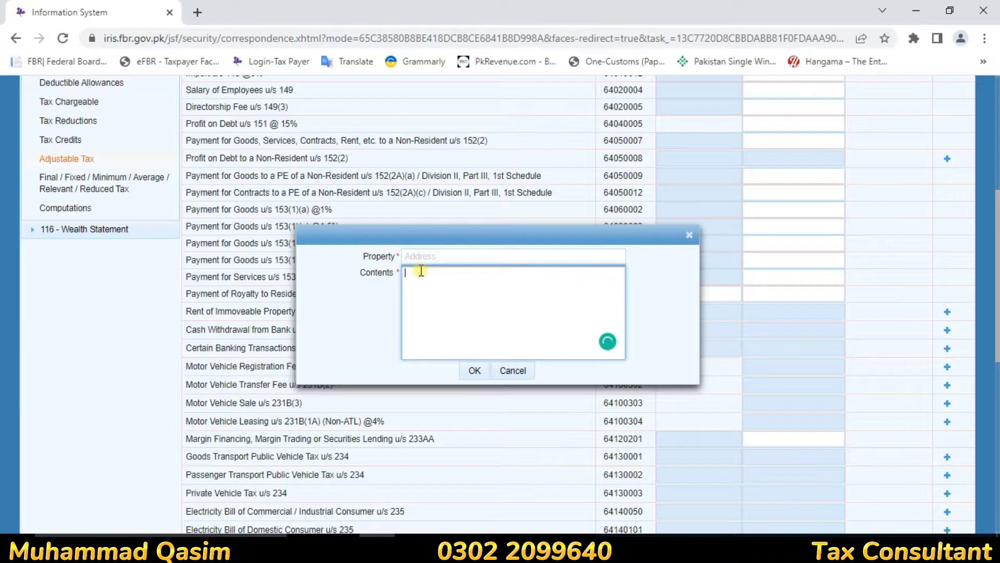
{"action": "left_click", "coordinate": [412, 258]}
{"action": "left_click", "coordinate": [420, 290]}
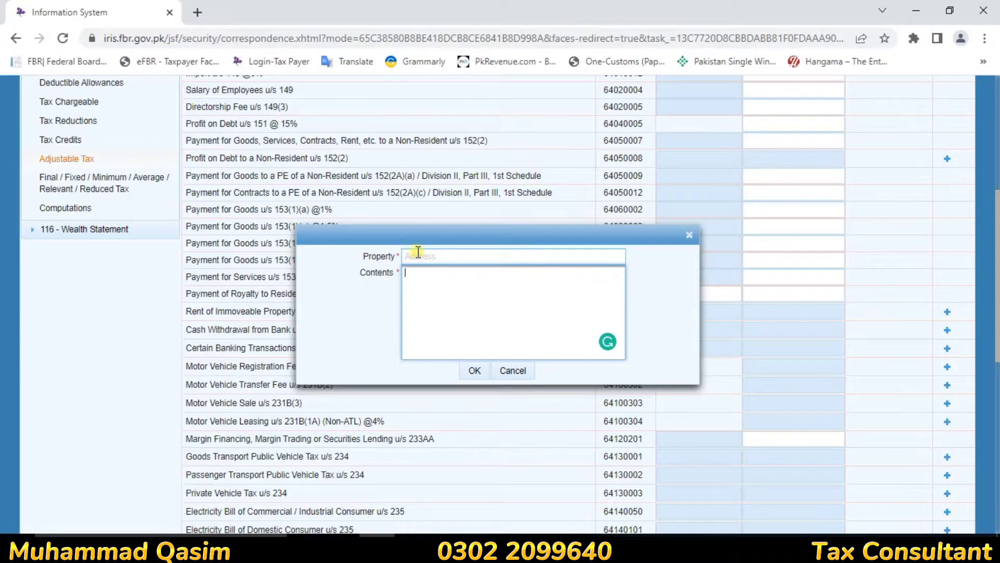
{"action": "left_click", "coordinate": [475, 370]}
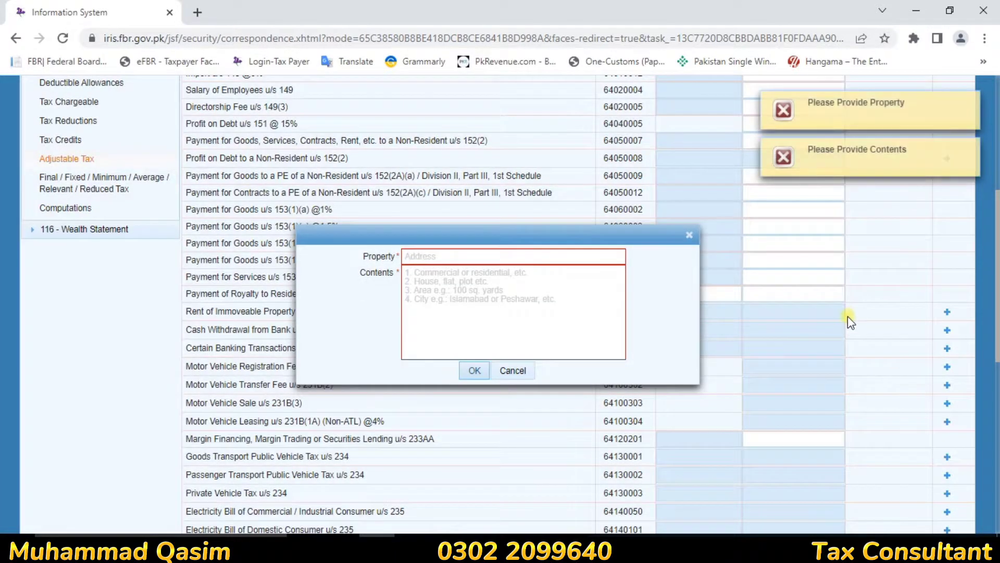
{"action": "left_click", "coordinate": [689, 236]}
Examine the rows for Certain Banking Transactions, Cash Withdrawal from Bank, Motor Vehicle Transfer Fee and Electricity Bill of Domestic Consumer
{"action": "left_click", "coordinate": [798, 311]}
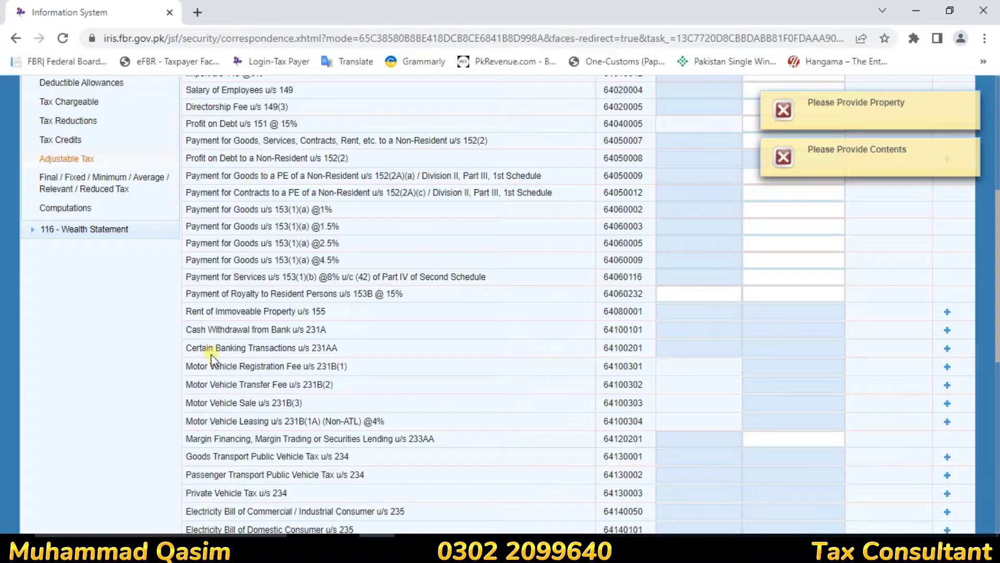
{"action": "triple_click", "coordinate": [246, 355]}
{"action": "left_click", "coordinate": [290, 350]}
{"action": "left_click_drag", "start_coordinate": [317, 348], "coordinate": [388, 349]}
{"action": "left_click", "coordinate": [811, 345]}
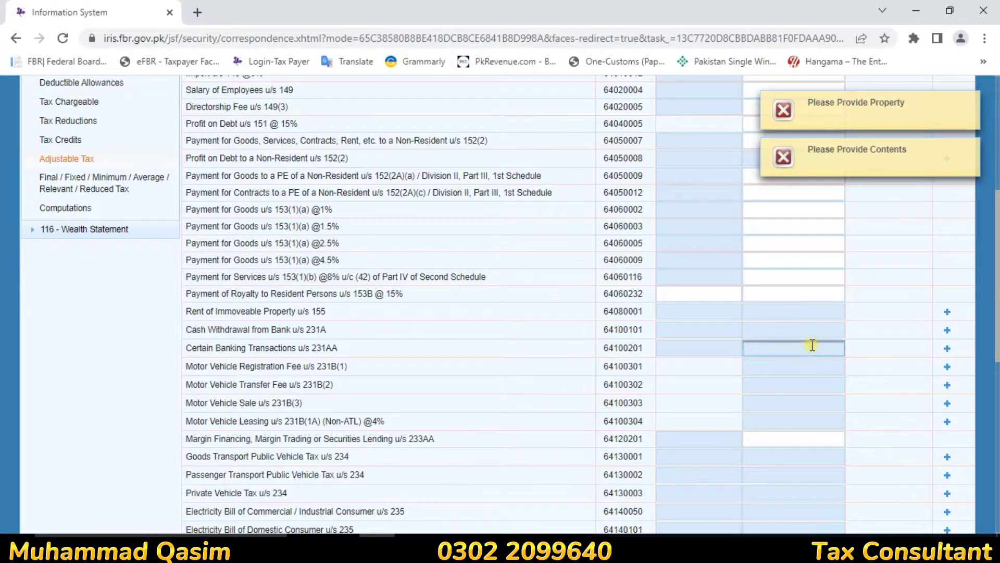
{"action": "left_click_drag", "start_coordinate": [251, 329], "coordinate": [327, 331]}
{"action": "left_click", "coordinate": [802, 333]}
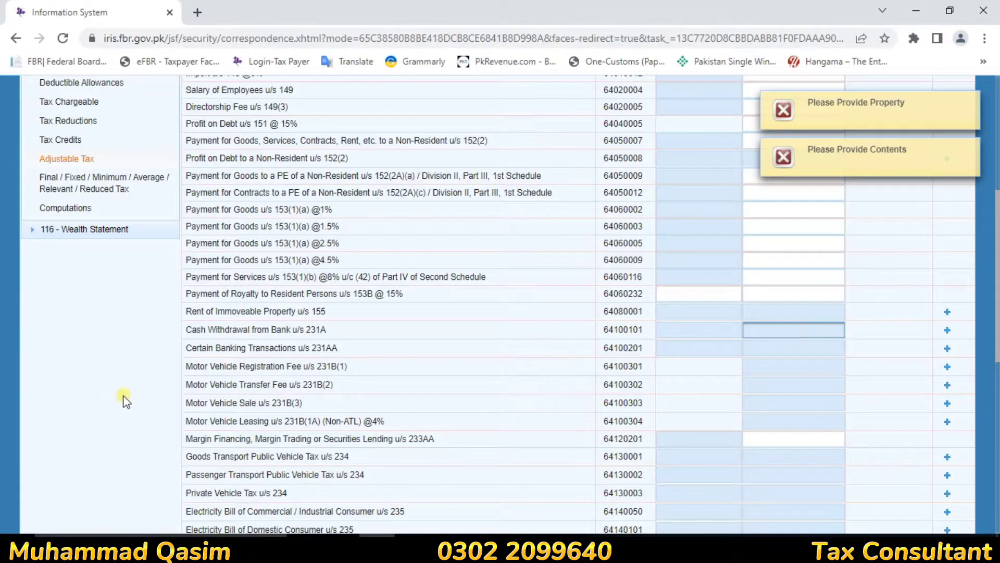
{"action": "left_click_drag", "start_coordinate": [204, 385], "coordinate": [798, 383]}
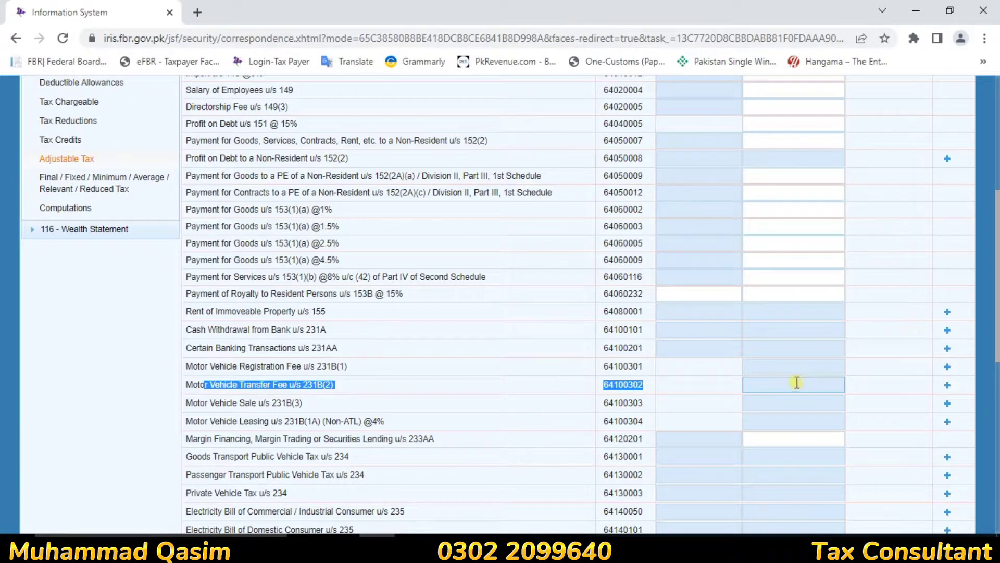
{"action": "left_click", "coordinate": [798, 384]}
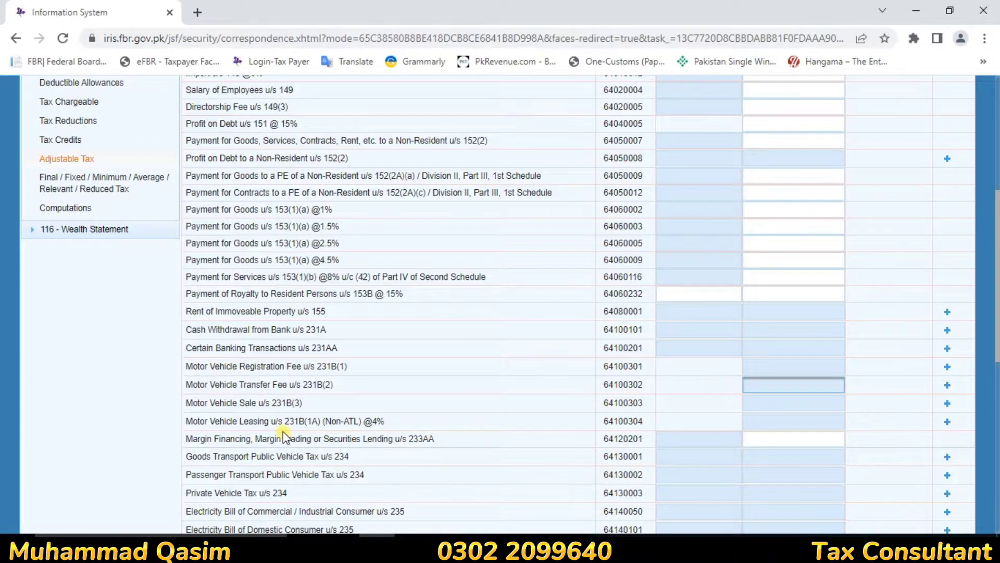
{"action": "scroll", "coordinate": [283, 435], "scroll_direction": "down", "scroll_amount": 1}
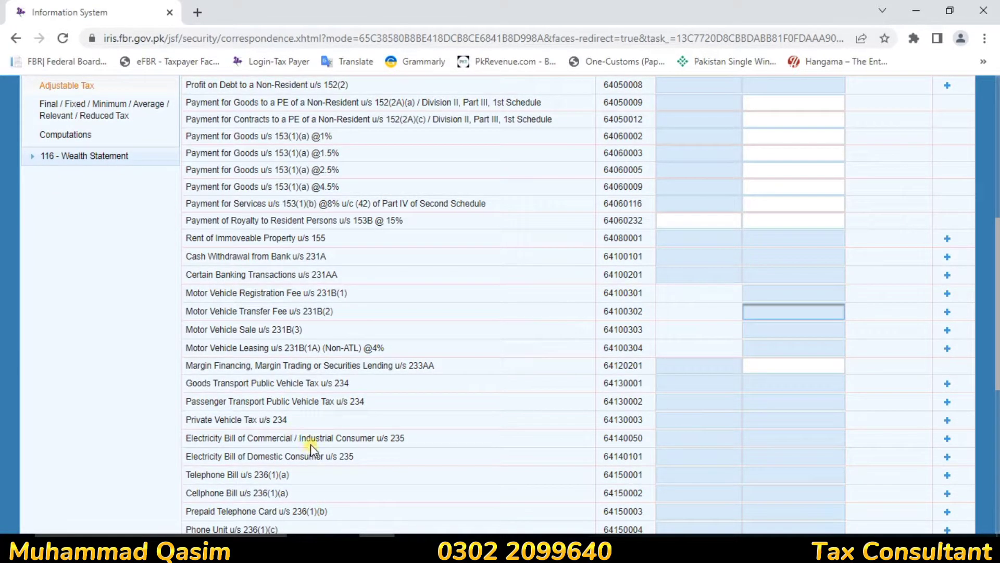
{"action": "left_click_drag", "start_coordinate": [352, 456], "coordinate": [760, 459]}
{"action": "left_click", "coordinate": [811, 454]}
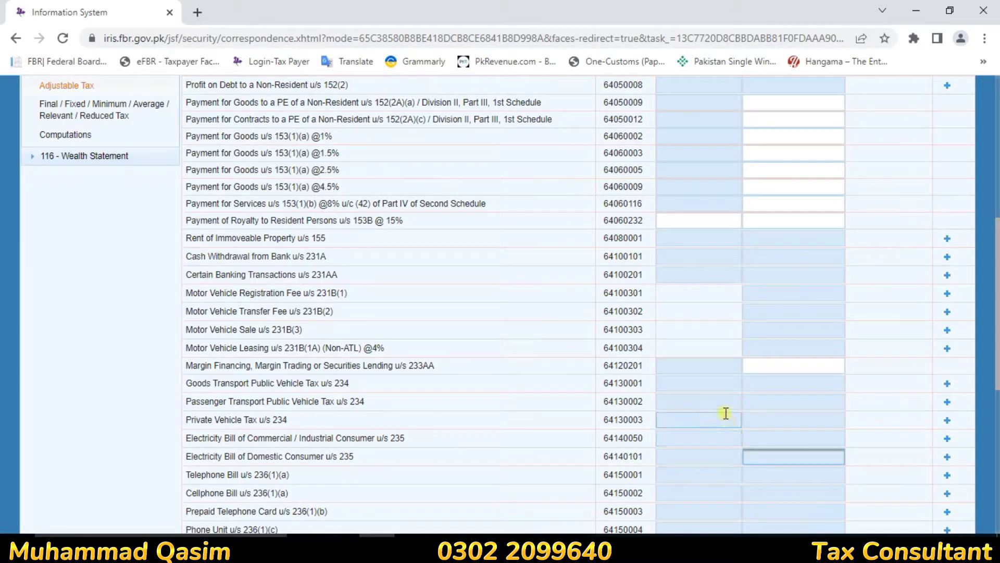
Add a Telephone Bill u/s 236(1)(a) entry with the phone number as the utility and "zong" as the contents
{"action": "scroll", "coordinate": [726, 413], "scroll_direction": "down", "scroll_amount": 1}
{"action": "left_click_drag", "start_coordinate": [190, 408], "coordinate": [392, 416]}
{"action": "left_click", "coordinate": [796, 401]}
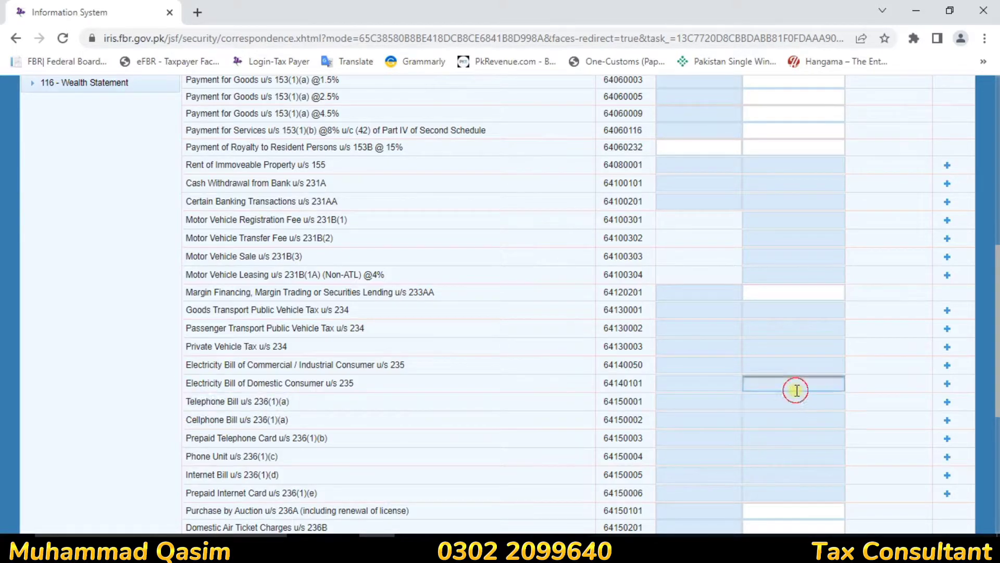
{"action": "left_click", "coordinate": [947, 401]}
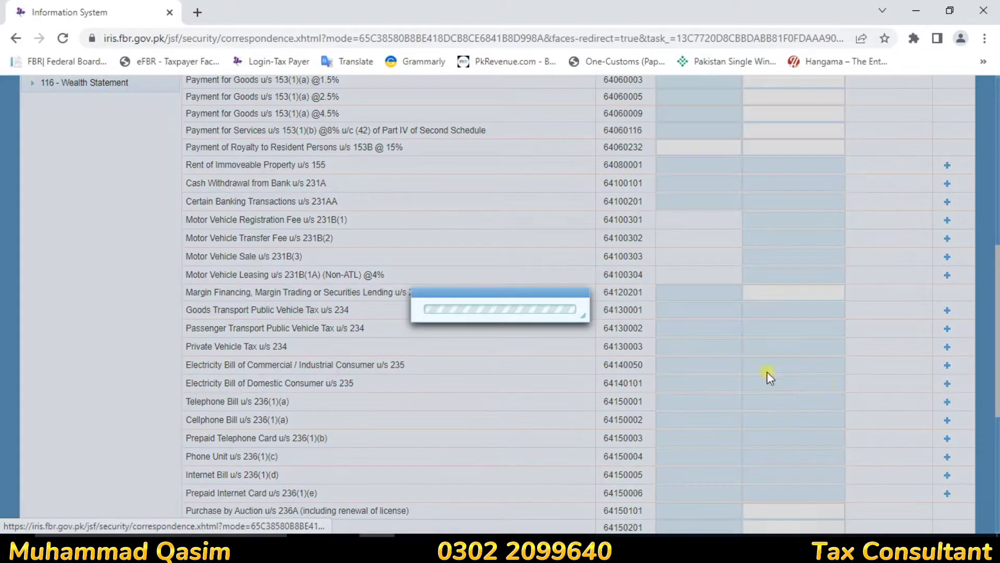
{"action": "left_click", "coordinate": [435, 254]}
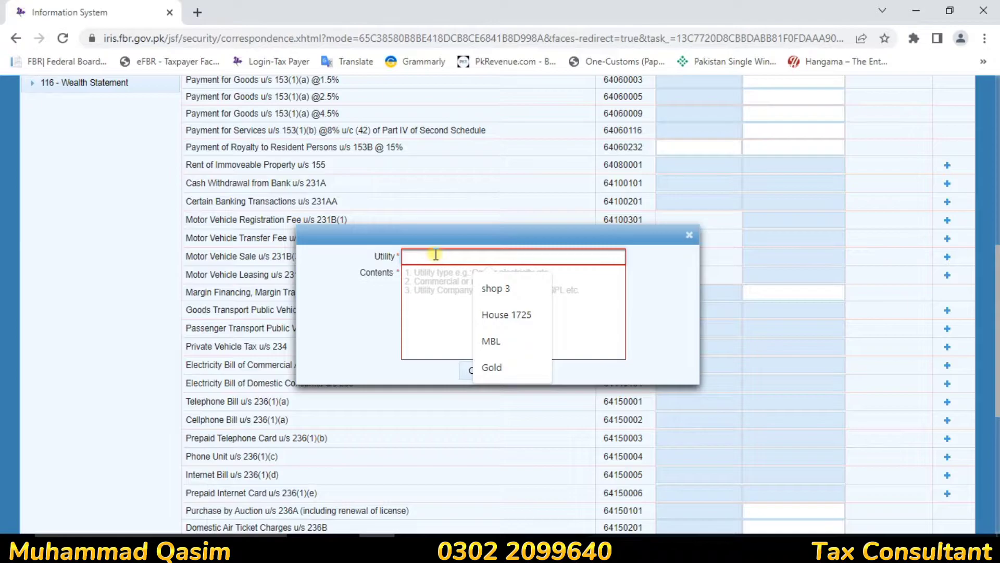
{"action": "type", "text": "0"}
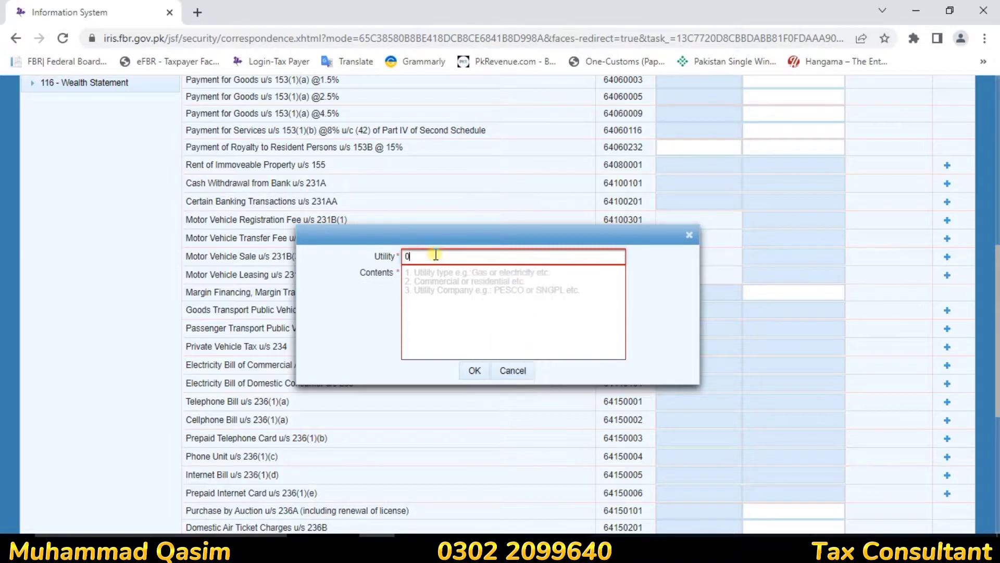
{"action": "type", "text": "300"}
{"action": "scroll", "coordinate": [435, 255], "scroll_direction": "down", "scroll_amount": 6}
{"action": "type", "text": "-0000000"}
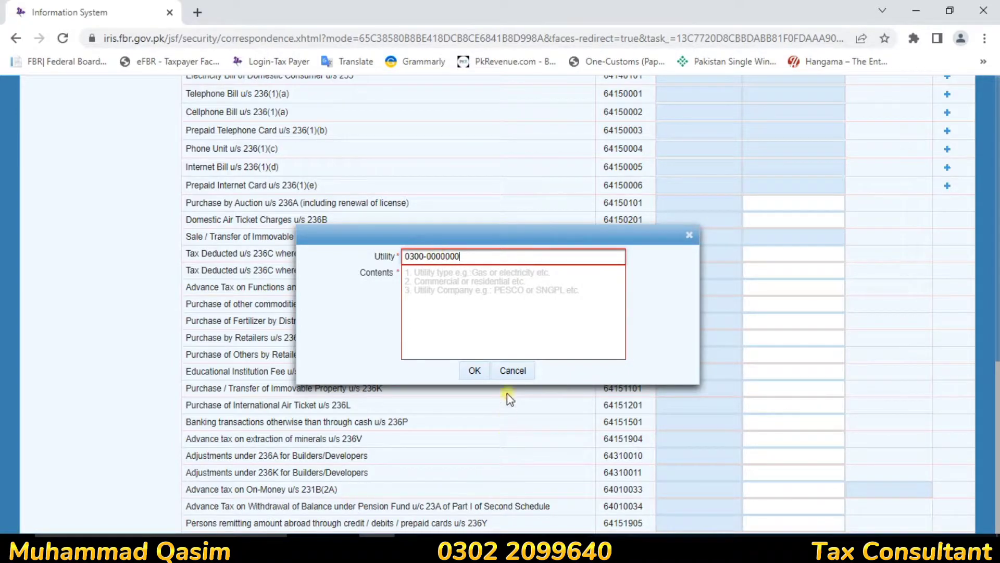
{"action": "left_click", "coordinate": [445, 273]}
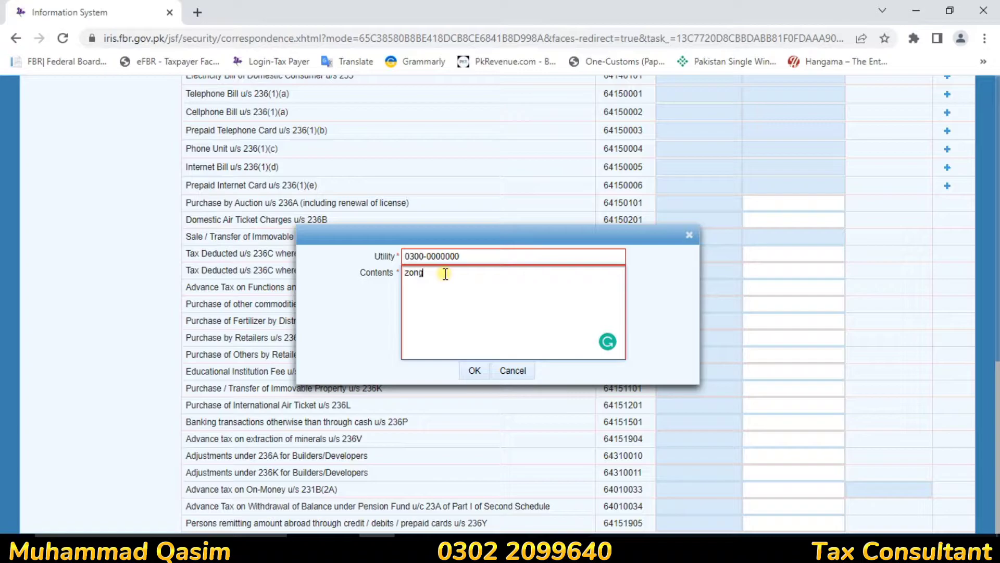
{"action": "left_click", "coordinate": [477, 367]}
Set the new Telephone Bill entry's receipts value to 14,660 and tax collected to 1,623.24, and recalculate the section
{"action": "scroll", "coordinate": [730, 250], "scroll_direction": "up", "scroll_amount": 3}
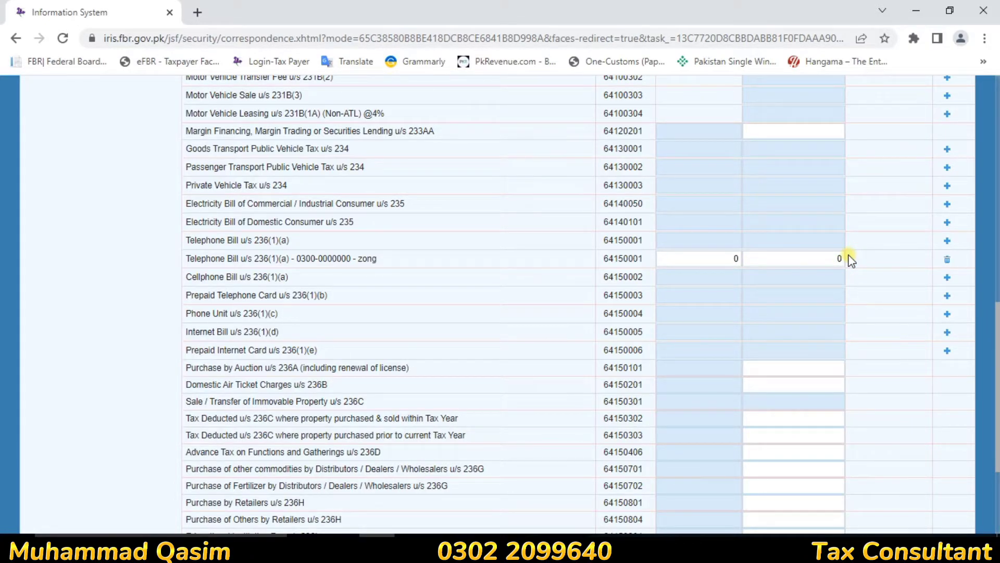
{"action": "left_click", "coordinate": [695, 258]}
{"action": "type", "text": "14660"}
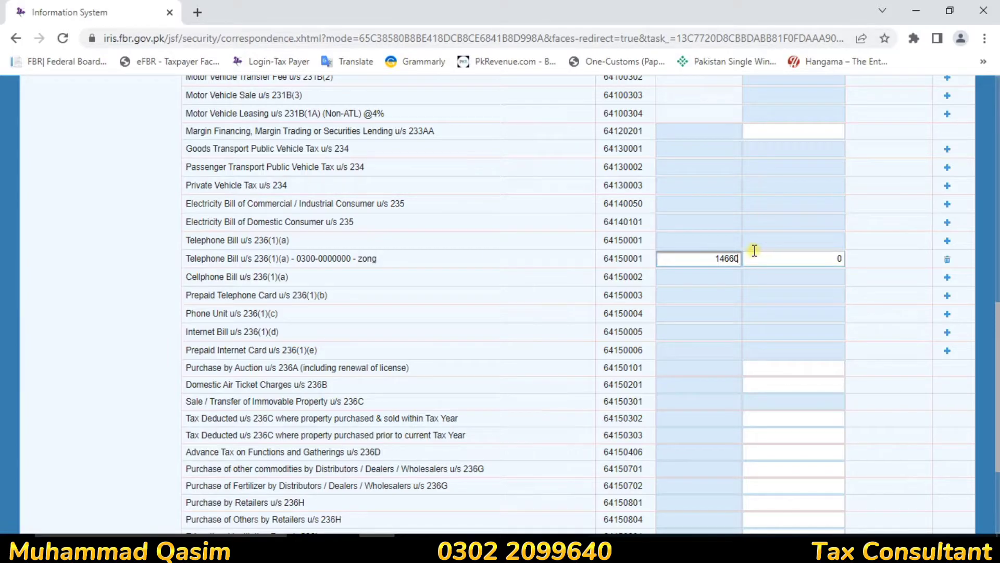
{"action": "left_click", "coordinate": [821, 258]}
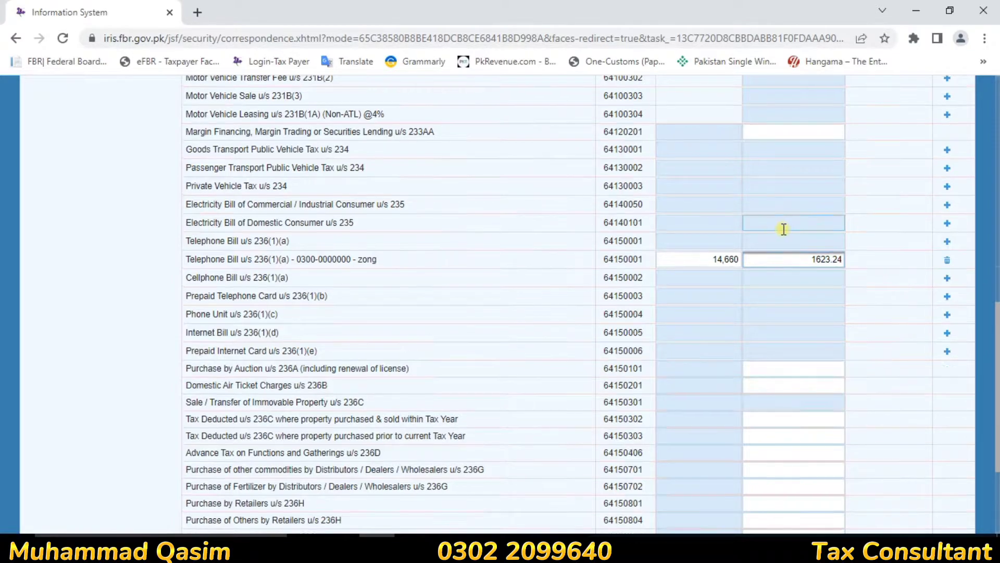
{"action": "scroll", "coordinate": [782, 227], "scroll_direction": "up", "scroll_amount": 15}
{"action": "left_click", "coordinate": [839, 226]}
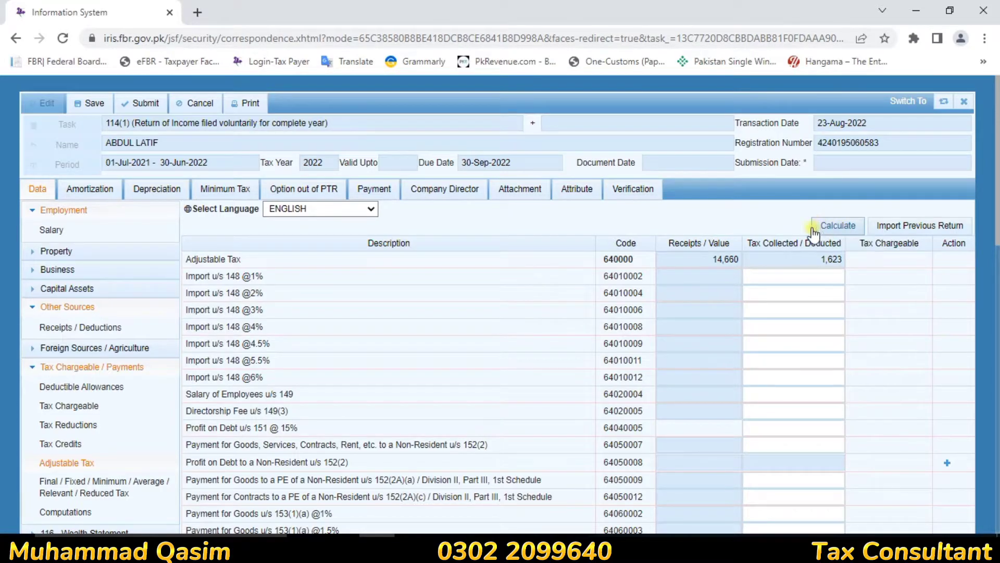
Examine the rows for Prepaid Telephone Card u/s 236(1)(b) and Internet Bill u/s 236(1)(d)
{"action": "scroll", "coordinate": [517, 396], "scroll_direction": "down", "scroll_amount": 10}
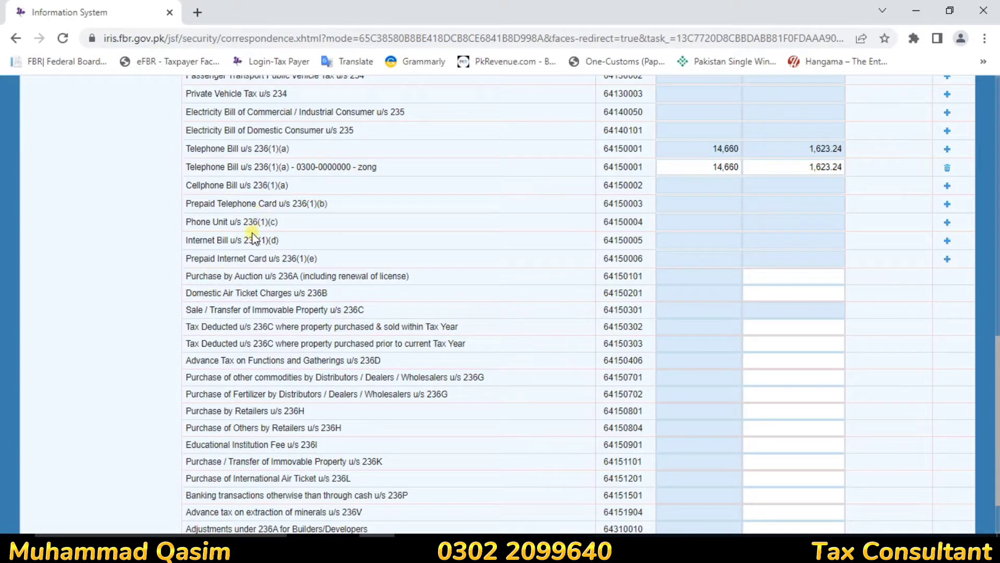
{"action": "left_click_drag", "start_coordinate": [199, 204], "coordinate": [759, 203]}
{"action": "left_click", "coordinate": [788, 203]}
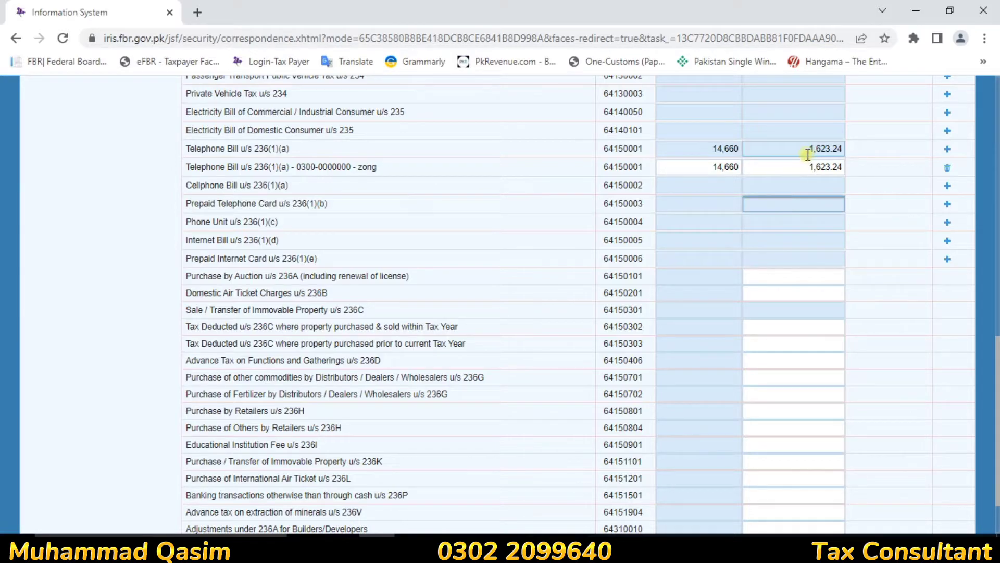
{"action": "left_click_drag", "start_coordinate": [199, 242], "coordinate": [287, 242]}
{"action": "left_click", "coordinate": [289, 243]}
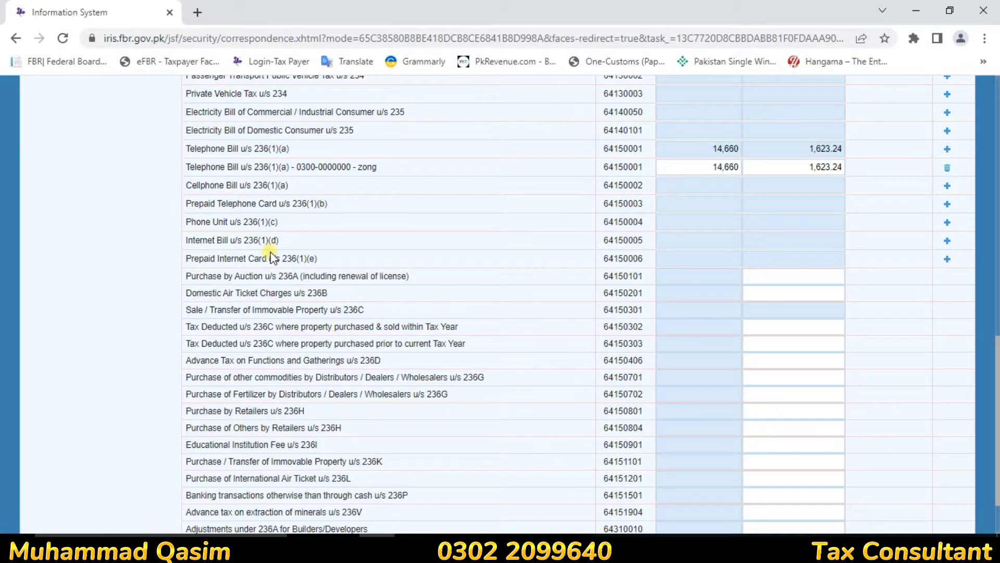
{"action": "left_click_drag", "start_coordinate": [214, 243], "coordinate": [315, 253]}
{"action": "left_click", "coordinate": [779, 241]}
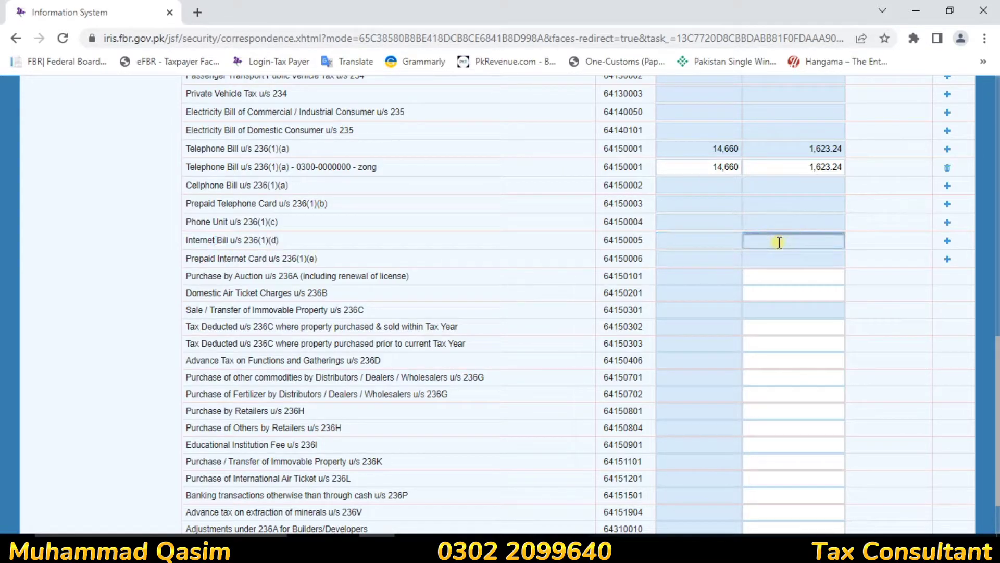
Examine the rows for Sale / Transfer of Immovable Property u/s 236C and Domestic Air Ticket Charges u/s 236B
{"action": "left_click_drag", "start_coordinate": [202, 309], "coordinate": [329, 312]}
{"action": "left_click", "coordinate": [378, 307]}
{"action": "left_click", "coordinate": [807, 342]}
{"action": "left_click", "coordinate": [810, 309]}
{"action": "left_click_drag", "start_coordinate": [187, 292], "coordinate": [292, 295]}
{"action": "left_click", "coordinate": [215, 309]}
{"action": "left_click", "coordinate": [263, 304]}
{"action": "left_click_drag", "start_coordinate": [198, 295], "coordinate": [273, 299]}
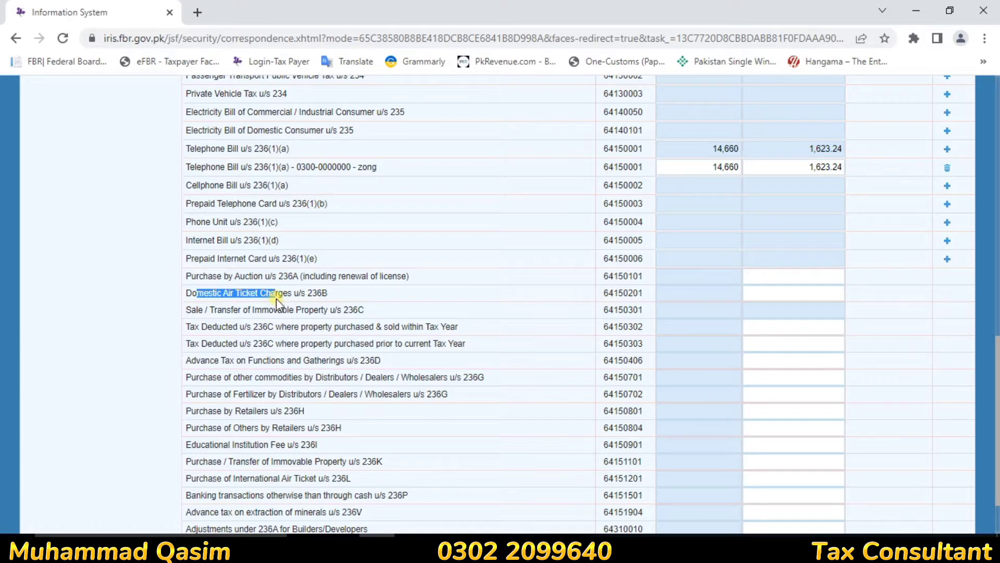
{"action": "left_click", "coordinate": [358, 296]}
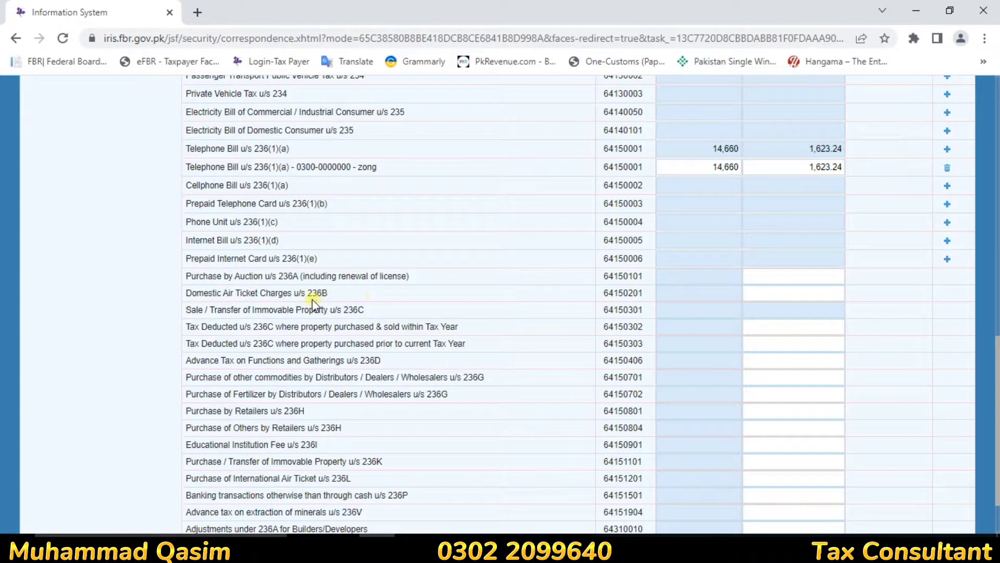
{"action": "left_click_drag", "start_coordinate": [312, 297], "coordinate": [904, 293]}
{"action": "left_click", "coordinate": [782, 290]}
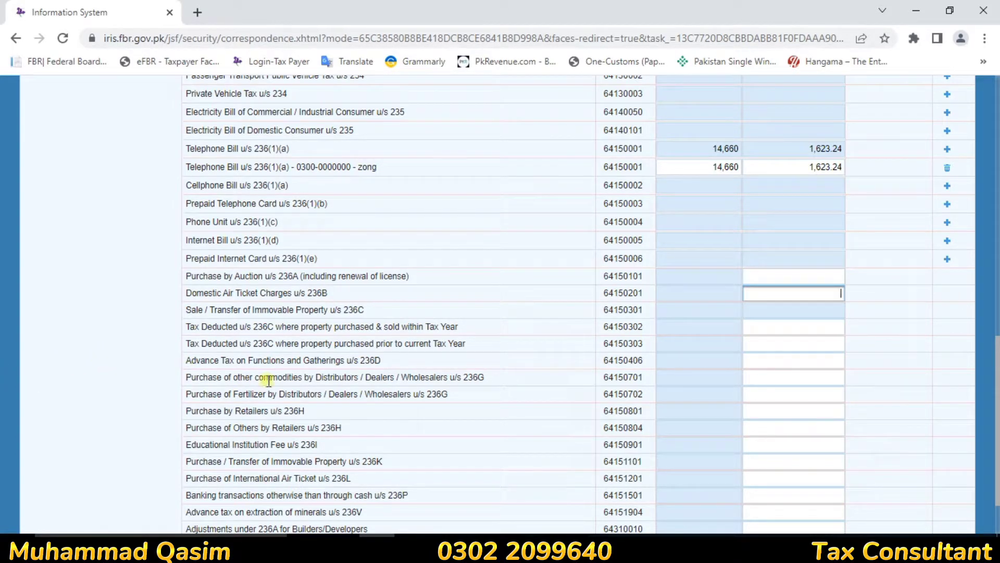
{"action": "scroll", "coordinate": [266, 381], "scroll_direction": "down", "scroll_amount": 1}
{"action": "scroll", "coordinate": [269, 381], "scroll_direction": "down", "scroll_amount": 1}
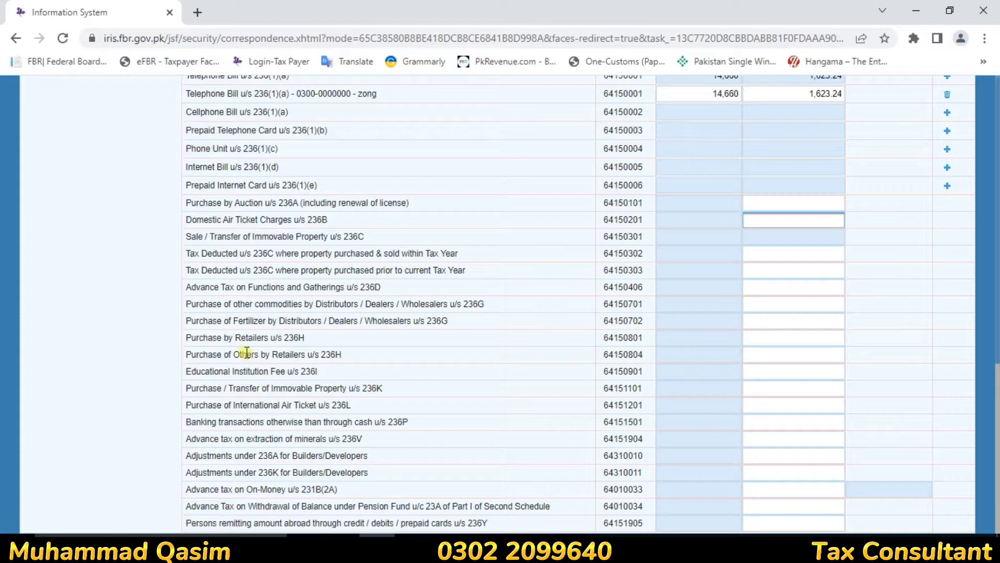
Review the added zong Telephone Bill entry and the adjustable tax rows above it
{"action": "scroll", "coordinate": [296, 366], "scroll_direction": "up", "scroll_amount": 1}
{"action": "scroll", "coordinate": [296, 364], "scroll_direction": "up", "scroll_amount": 2}
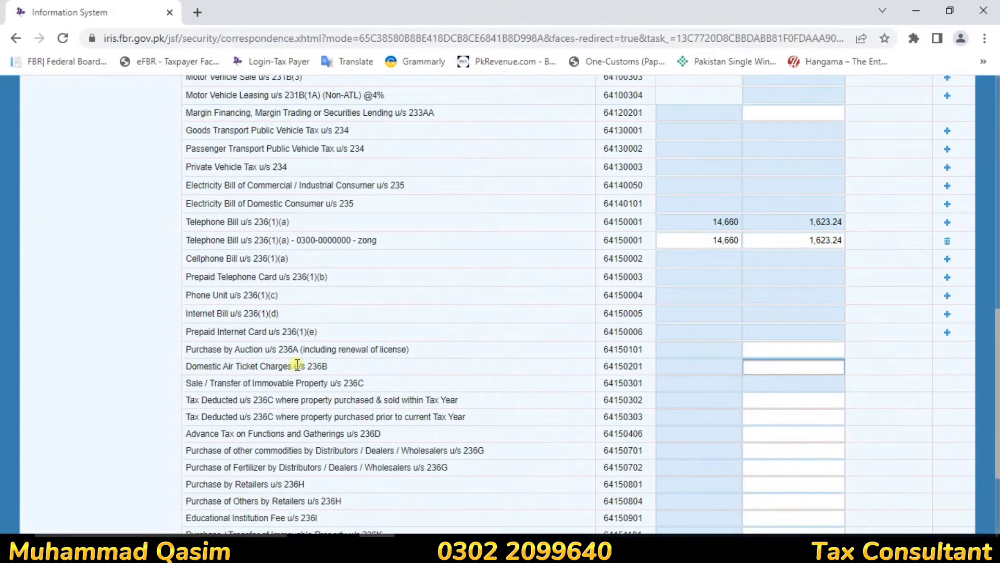
{"action": "scroll", "coordinate": [297, 364], "scroll_direction": "up", "scroll_amount": 1}
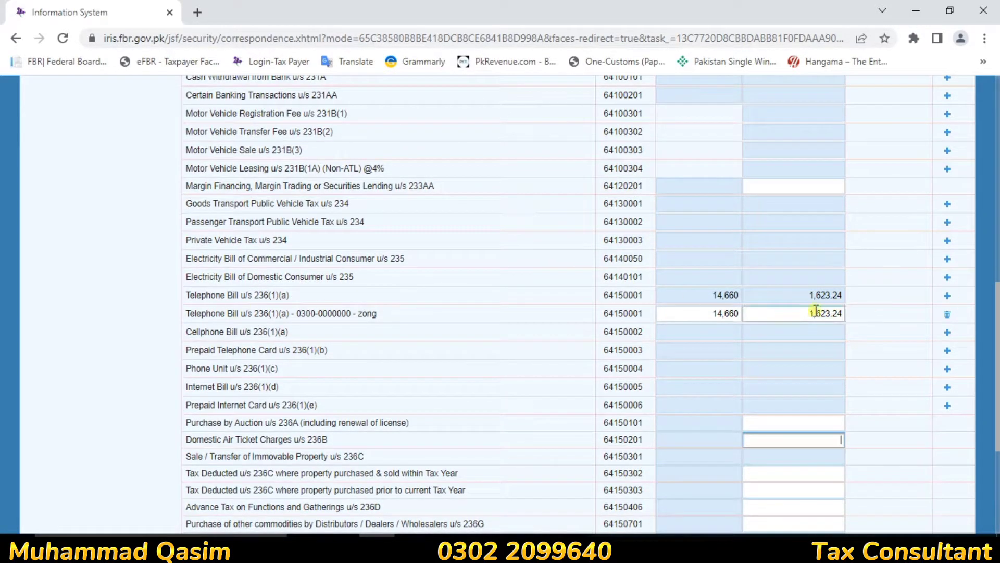
{"action": "left_click_drag", "start_coordinate": [188, 319], "coordinate": [299, 326]}
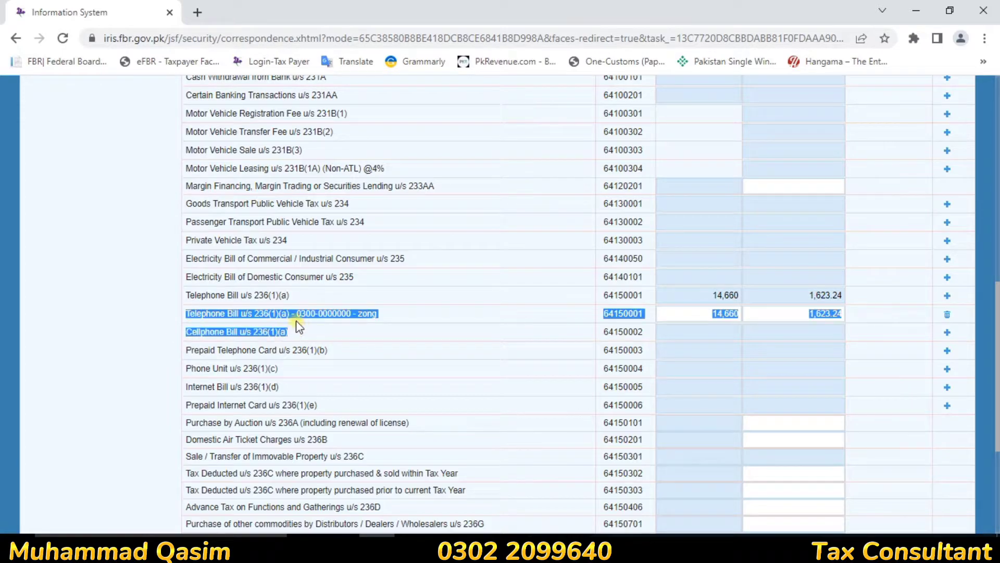
{"action": "left_click", "coordinate": [215, 295]}
{"action": "left_click_drag", "start_coordinate": [219, 314], "coordinate": [406, 315]}
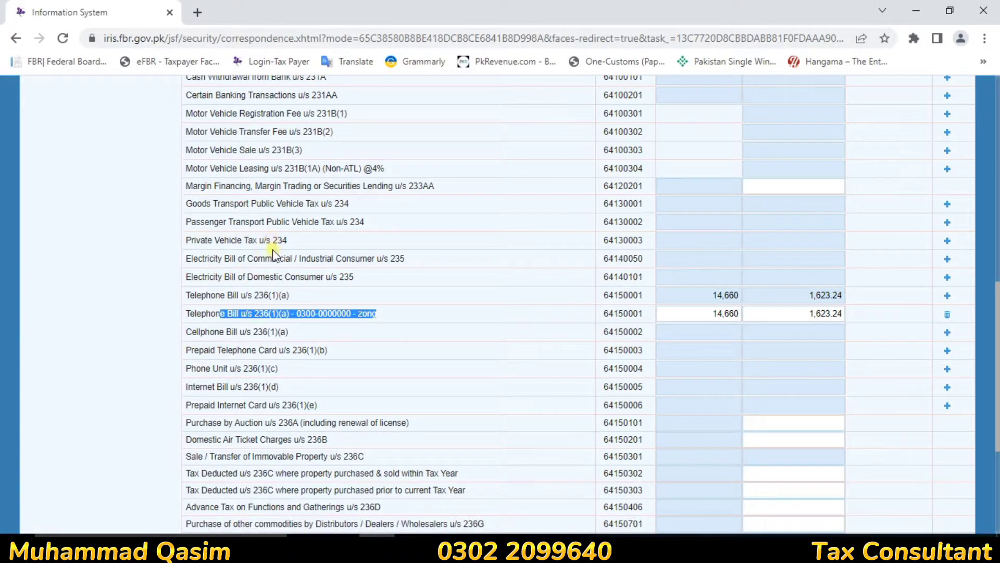
{"action": "scroll", "coordinate": [273, 251], "scroll_direction": "up", "scroll_amount": 1}
{"action": "scroll", "coordinate": [273, 251], "scroll_direction": "up", "scroll_amount": 3}
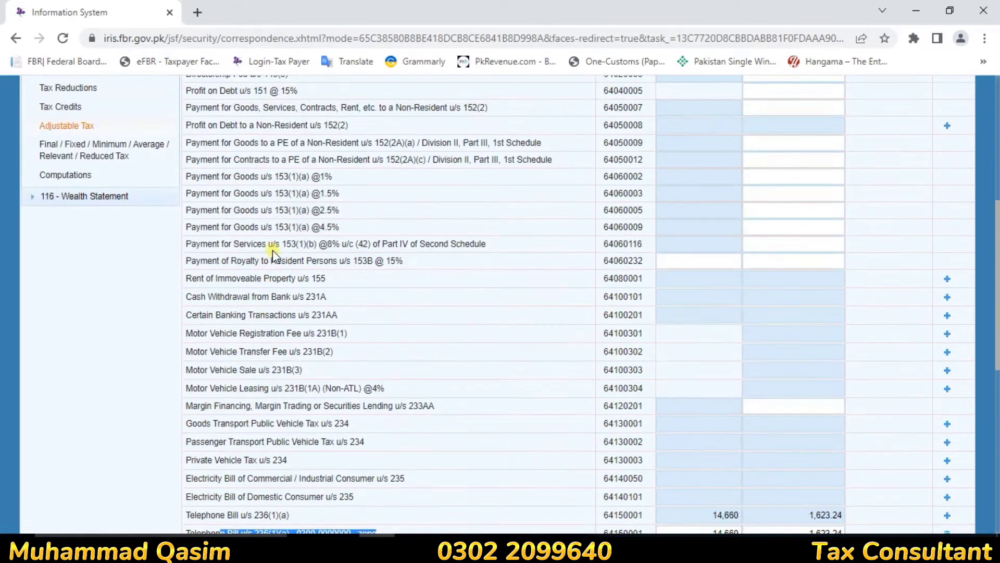
Examine the Profit on Debt u/s 151 @ 15% row and its receipts and tax collected fields in the adjustable tax section
{"action": "scroll", "coordinate": [229, 317], "scroll_direction": "up", "scroll_amount": 3}
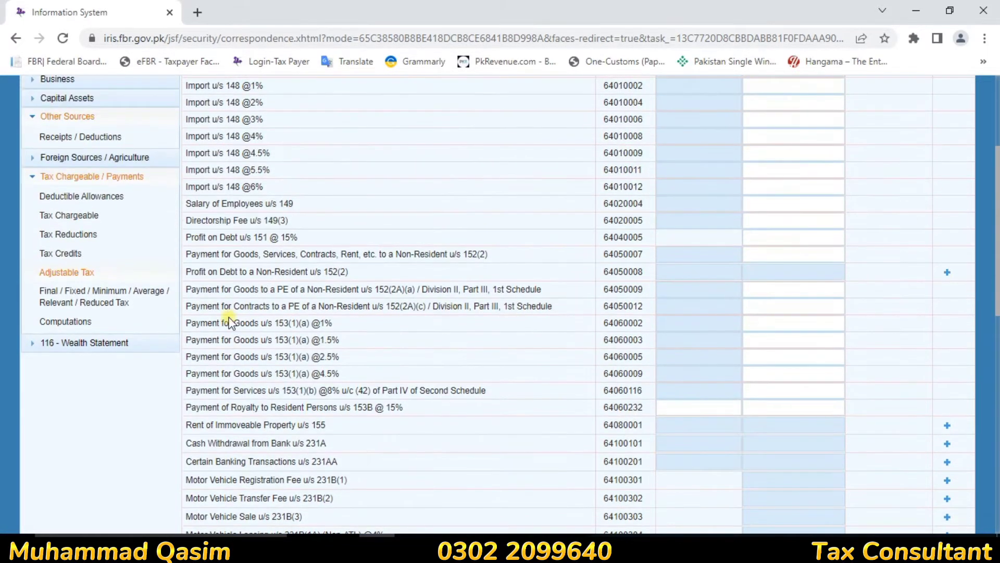
{"action": "left_click", "coordinate": [191, 271]}
{"action": "left_click_drag", "start_coordinate": [186, 271], "coordinate": [337, 286]}
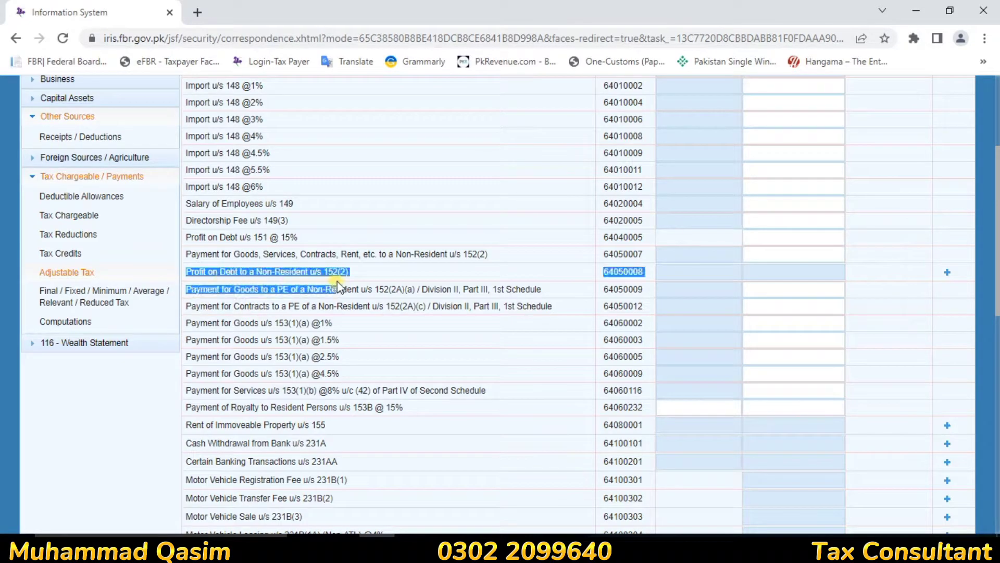
{"action": "left_click_drag", "start_coordinate": [194, 237], "coordinate": [281, 240]}
{"action": "left_click_drag", "start_coordinate": [191, 237], "coordinate": [622, 237]}
{"action": "left_click", "coordinate": [384, 219]}
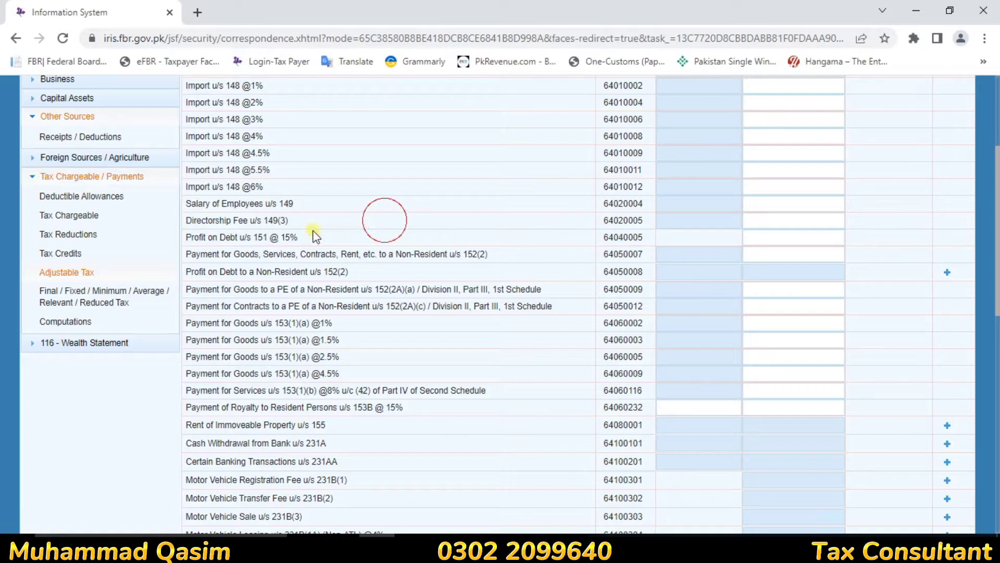
{"action": "left_click_drag", "start_coordinate": [189, 237], "coordinate": [663, 240]}
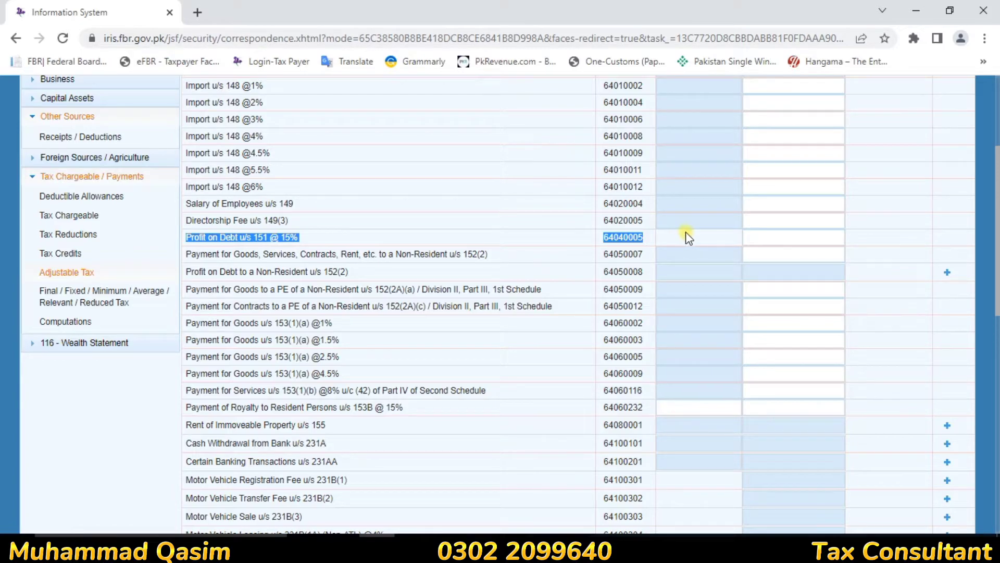
{"action": "left_click", "coordinate": [682, 238]}
{"action": "left_click", "coordinate": [748, 232]}
{"action": "left_click", "coordinate": [809, 233]}
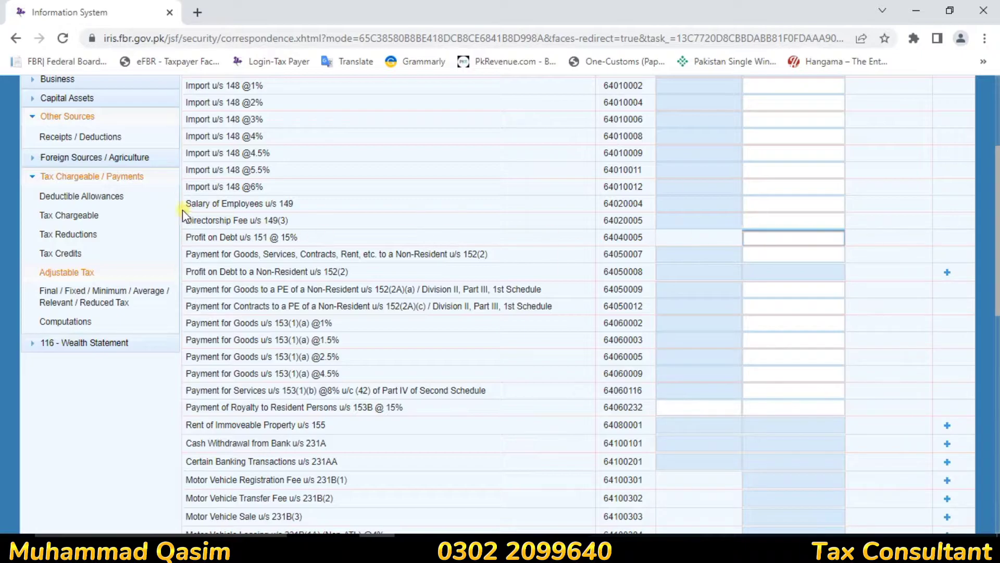
Examine the Salary of Employees u/s 149 row and its tax collected field
{"action": "left_click_drag", "start_coordinate": [191, 203], "coordinate": [314, 206]}
{"action": "left_click", "coordinate": [314, 204]}
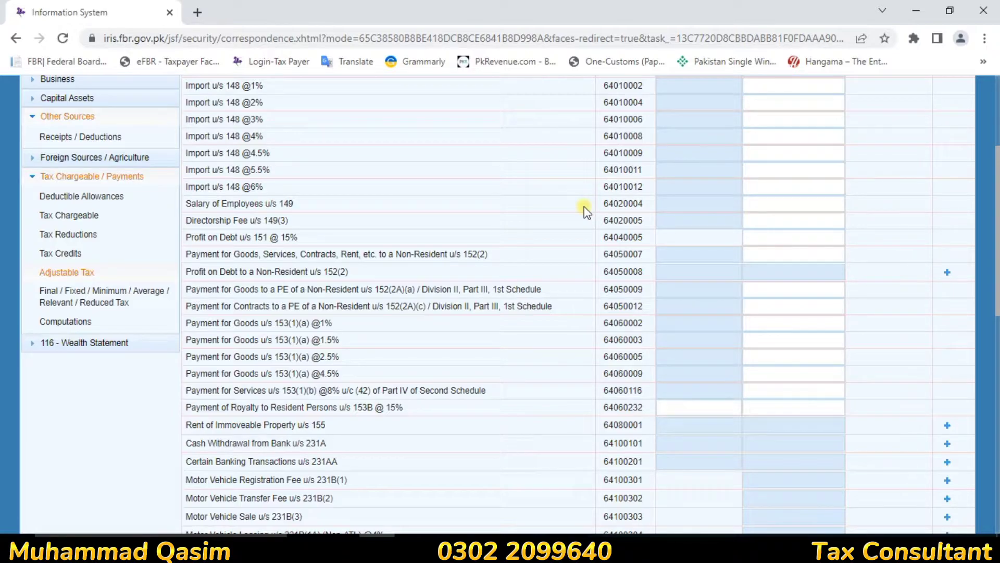
{"action": "left_click_drag", "start_coordinate": [207, 203], "coordinate": [380, 202]}
{"action": "left_click", "coordinate": [794, 206]}
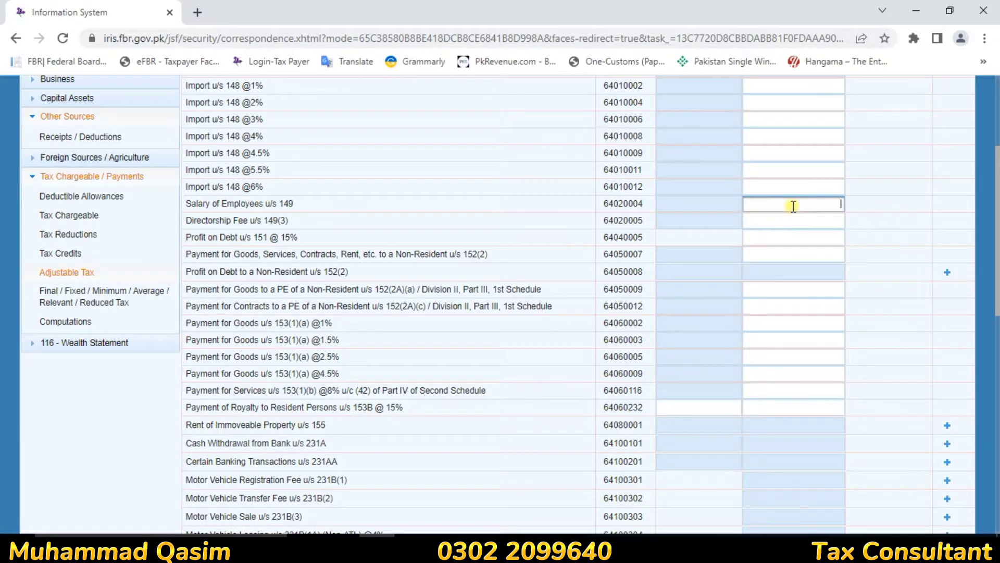
Review the adjustable tax list, checking the zong Telephone Bill entry and the Electricity Bill of Domestic Consumer u/s 235 row
{"action": "scroll", "coordinate": [545, 298], "scroll_direction": "down", "scroll_amount": 7}
{"action": "scroll", "coordinate": [545, 298], "scroll_direction": "up", "scroll_amount": 6}
{"action": "scroll", "coordinate": [545, 299], "scroll_direction": "down", "scroll_amount": 7}
{"action": "scroll", "coordinate": [732, 295], "scroll_direction": "up", "scroll_amount": 7}
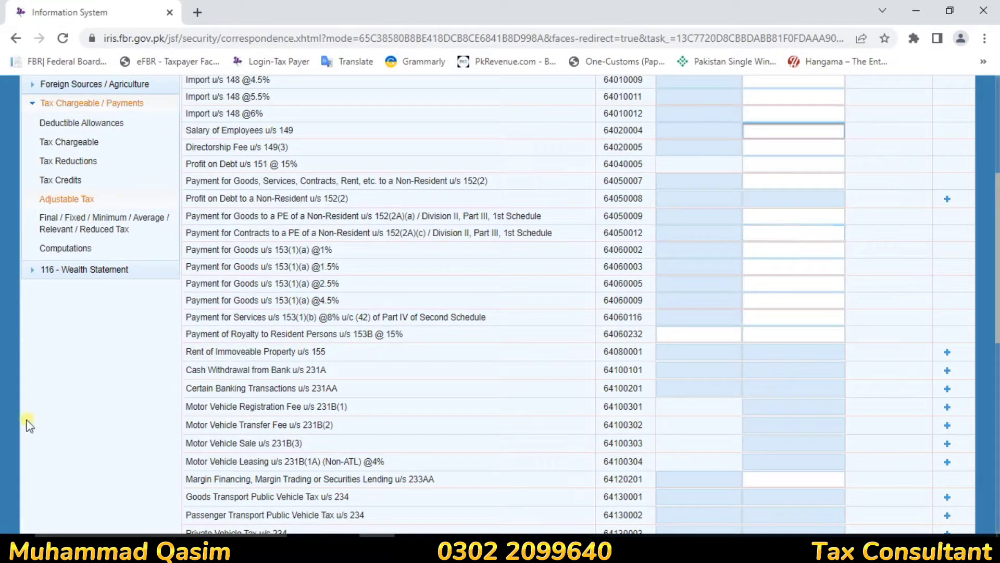
{"action": "scroll", "coordinate": [358, 252], "scroll_direction": "up", "scroll_amount": 3}
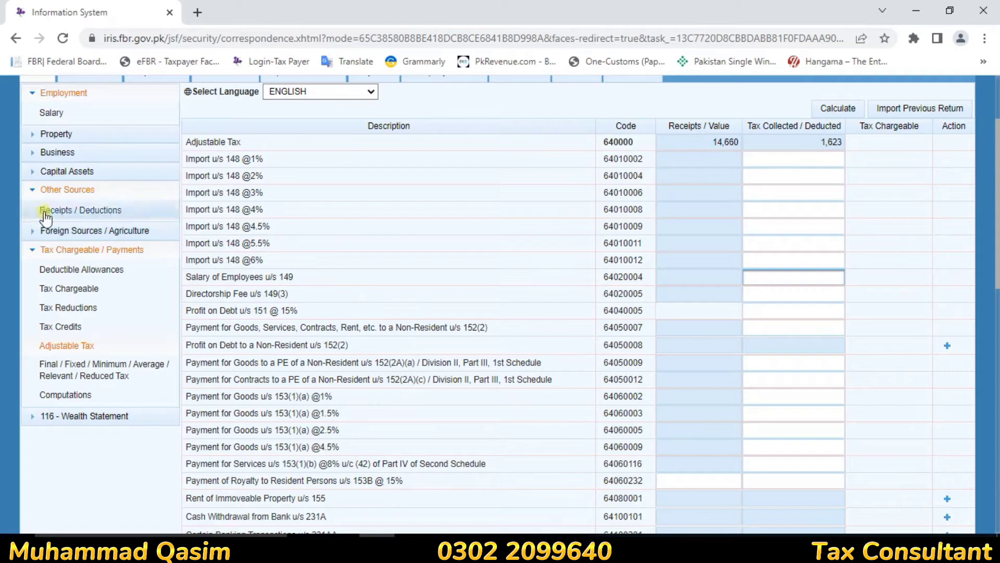
{"action": "scroll", "coordinate": [996, 214], "scroll_direction": "down", "scroll_amount": 10}
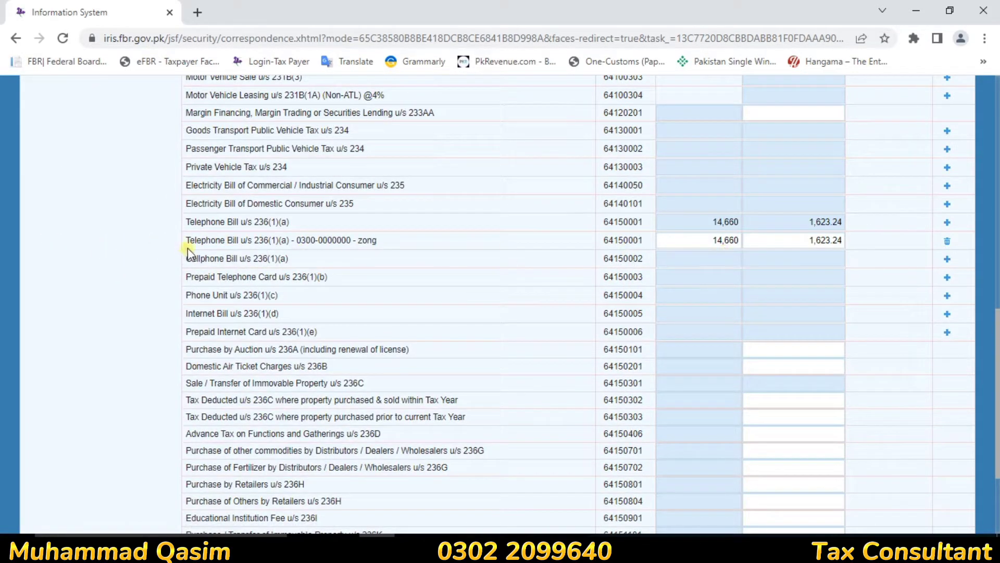
{"action": "left_click_drag", "start_coordinate": [188, 241], "coordinate": [341, 242]}
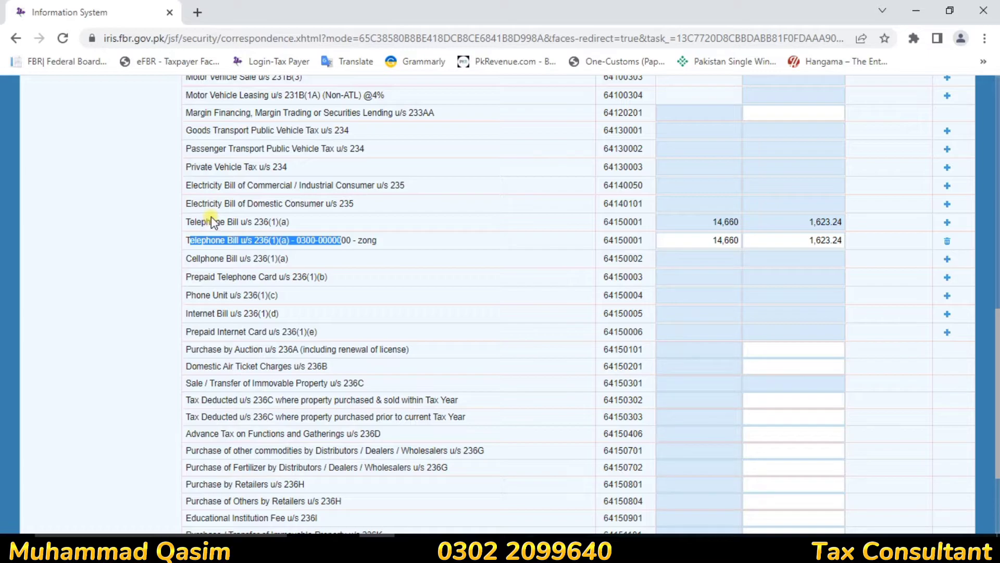
{"action": "left_click_drag", "start_coordinate": [321, 204], "coordinate": [428, 219]}
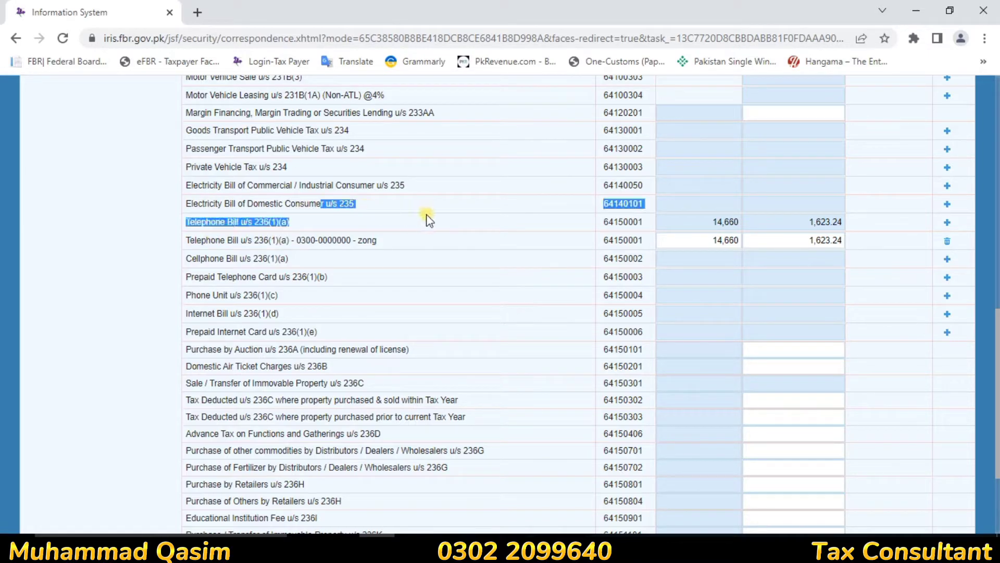
{"action": "left_click", "coordinate": [787, 202]}
{"action": "scroll", "coordinate": [631, 242], "scroll_direction": "up", "scroll_amount": 6}
{"action": "scroll", "coordinate": [631, 241], "scroll_direction": "up", "scroll_amount": 2}
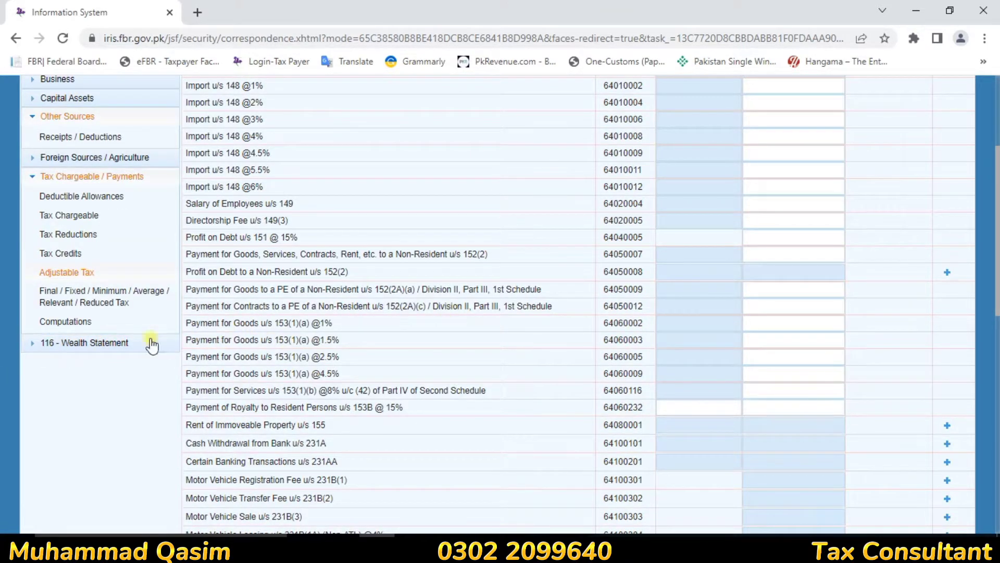
Open the tax computations and recalculate them with the claimed adjustable tax
{"action": "left_click", "coordinate": [123, 305]}
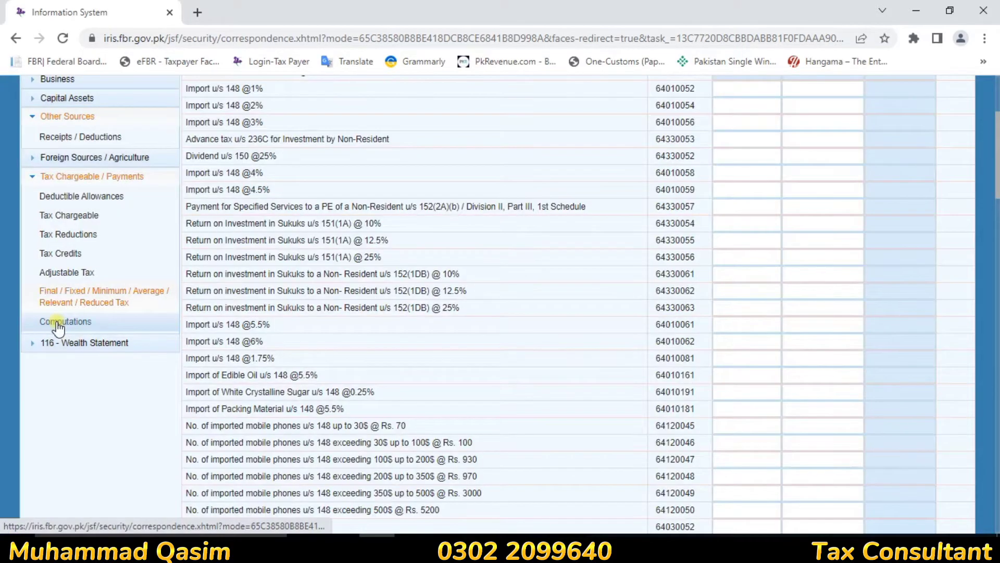
{"action": "left_click", "coordinate": [55, 321]}
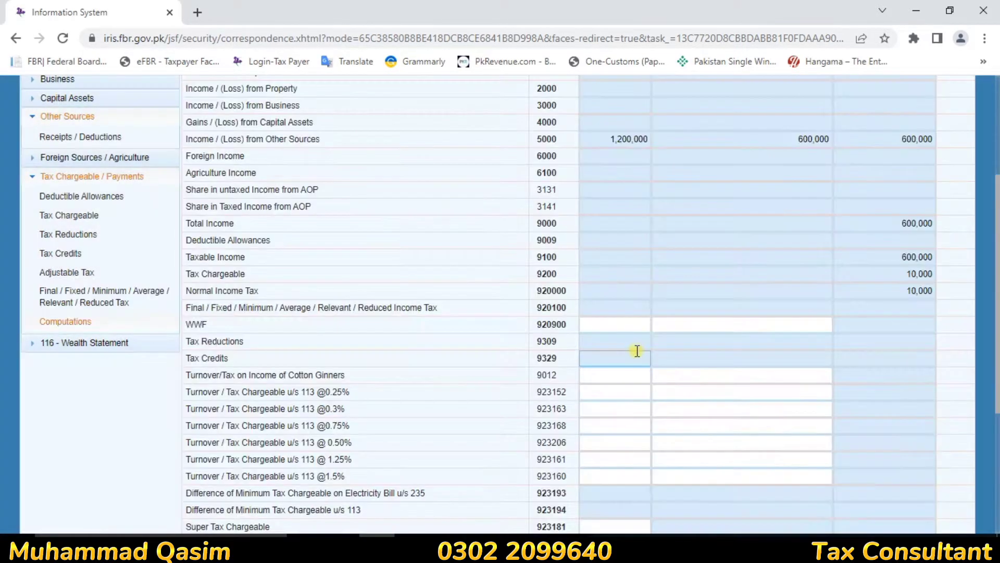
{"action": "scroll", "coordinate": [636, 351], "scroll_direction": "up", "scroll_amount": 4}
{"action": "left_click", "coordinate": [828, 226]}
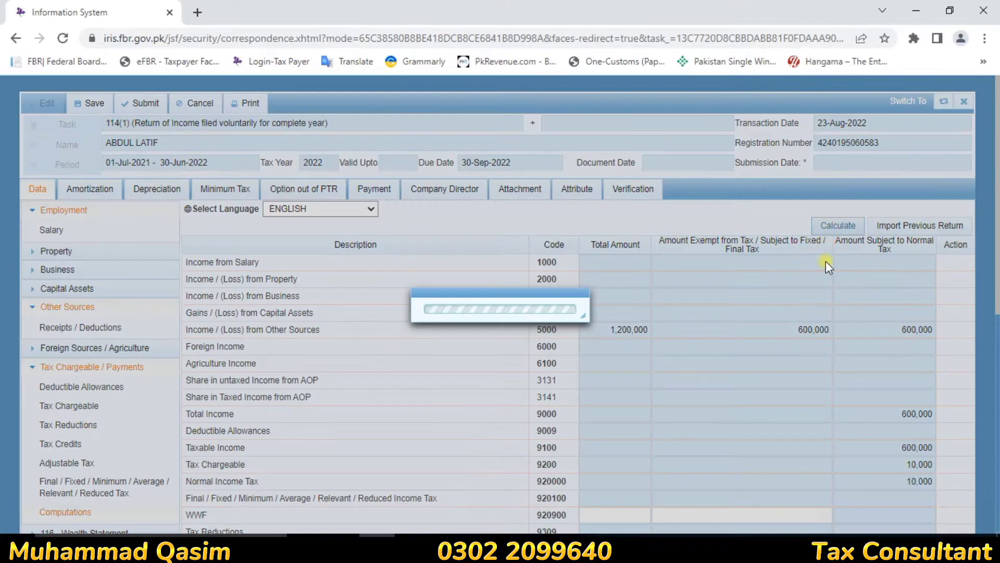
{"action": "scroll", "coordinate": [812, 361], "scroll_direction": "down", "scroll_amount": 8}
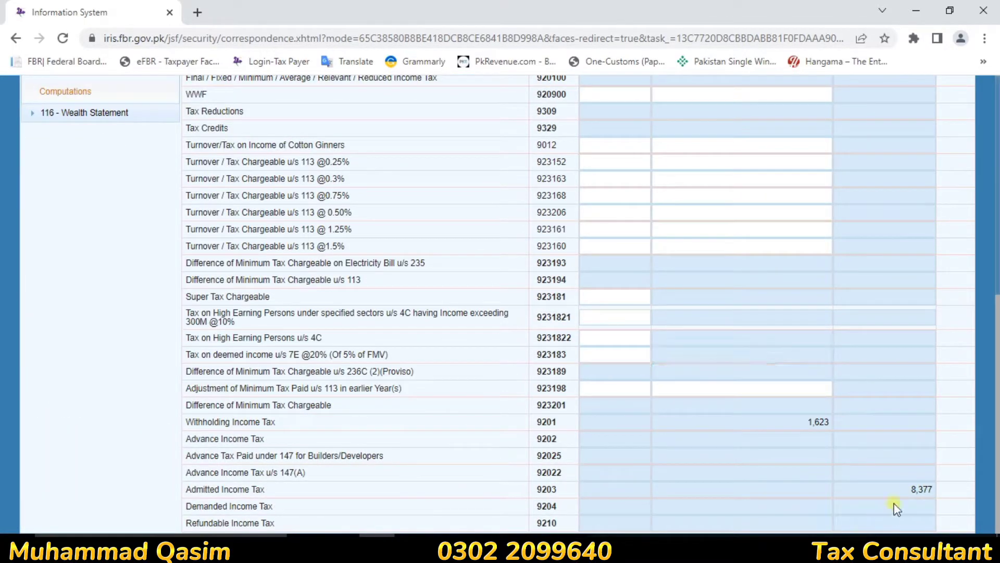
Examine the Admitted Income Tax row against the withholding and normal income tax rows of the computation
{"action": "left_click", "coordinate": [920, 487]}
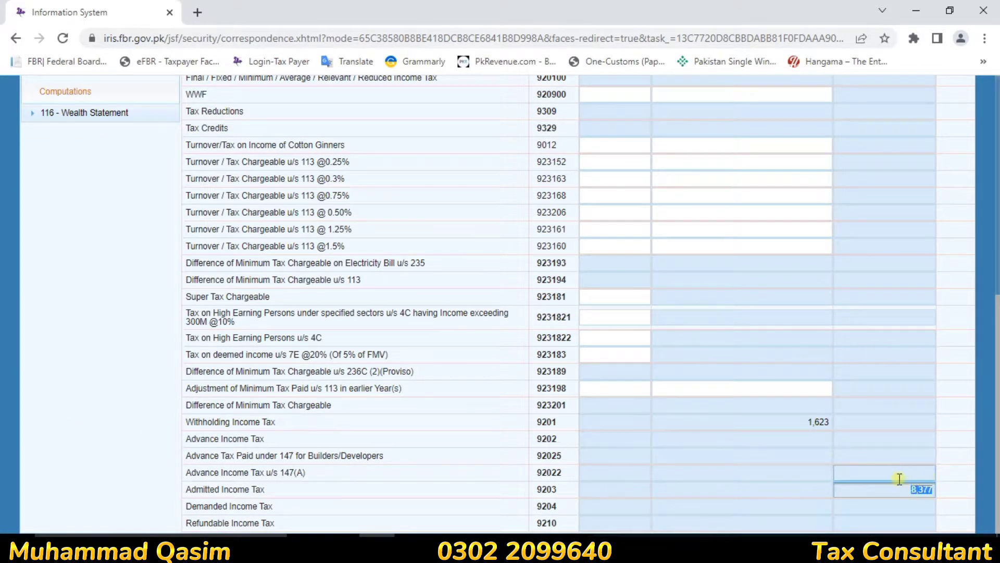
{"action": "left_click_drag", "start_coordinate": [177, 492], "coordinate": [993, 498]}
{"action": "left_click", "coordinate": [847, 470]}
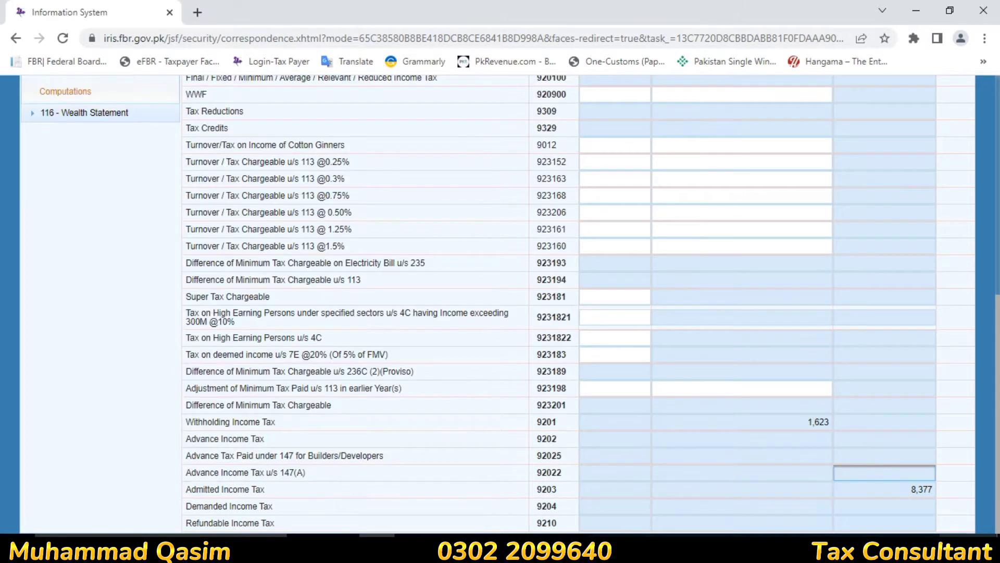
{"action": "left_click", "coordinate": [912, 488]}
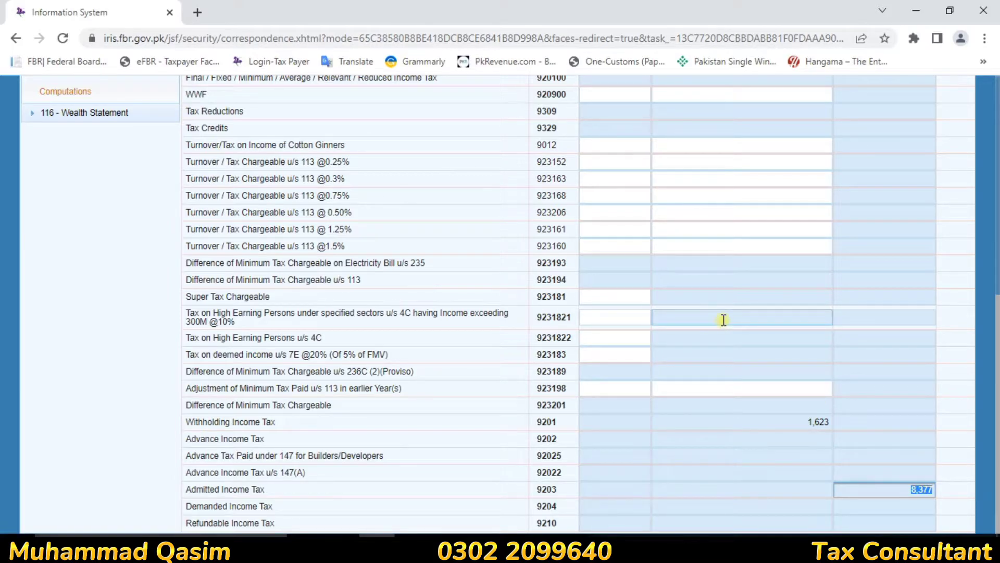
{"action": "scroll", "coordinate": [630, 326], "scroll_direction": "up", "scroll_amount": 3}
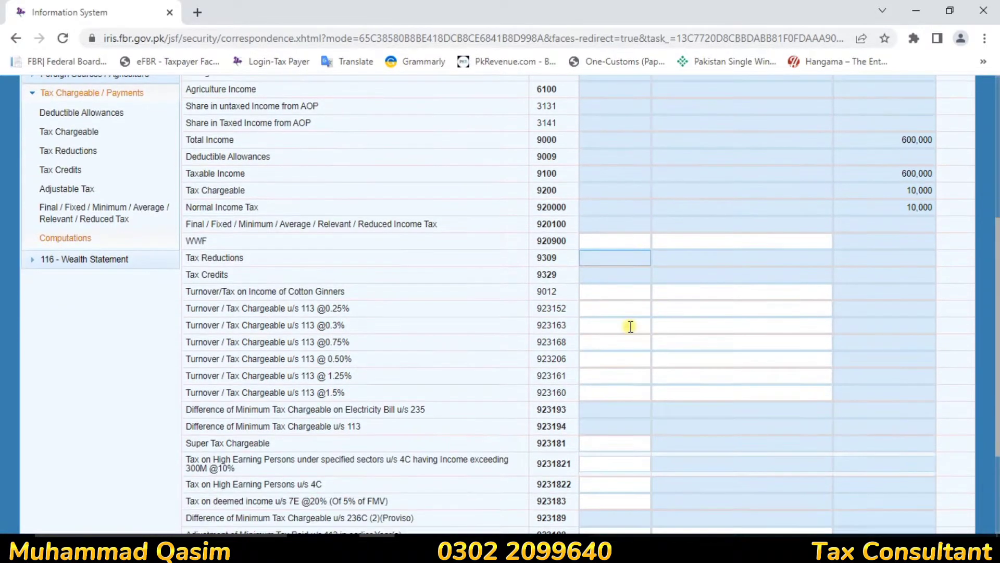
{"action": "scroll", "coordinate": [630, 326], "scroll_direction": "down", "scroll_amount": 3}
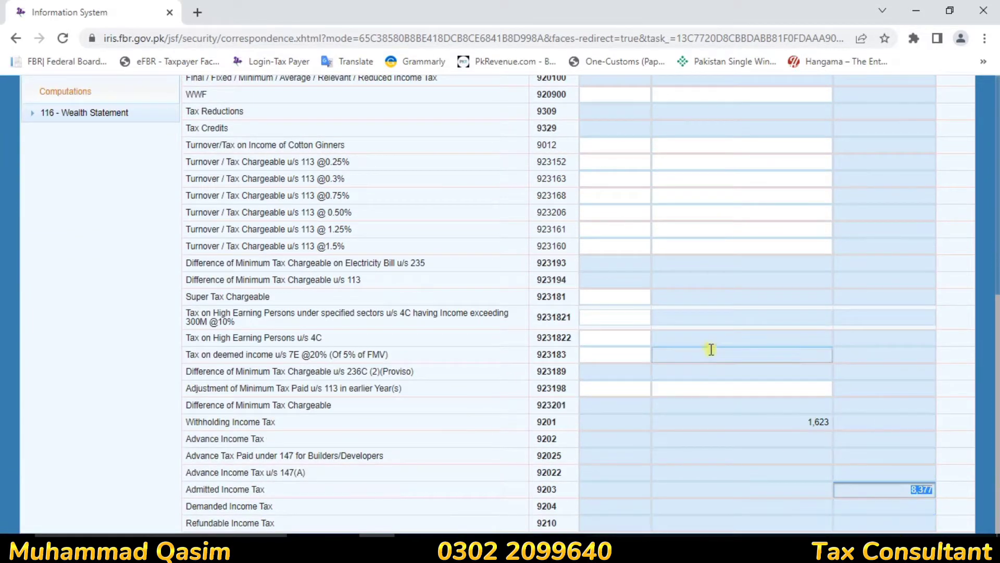
{"action": "scroll", "coordinate": [542, 318], "scroll_direction": "up", "scroll_amount": 3}
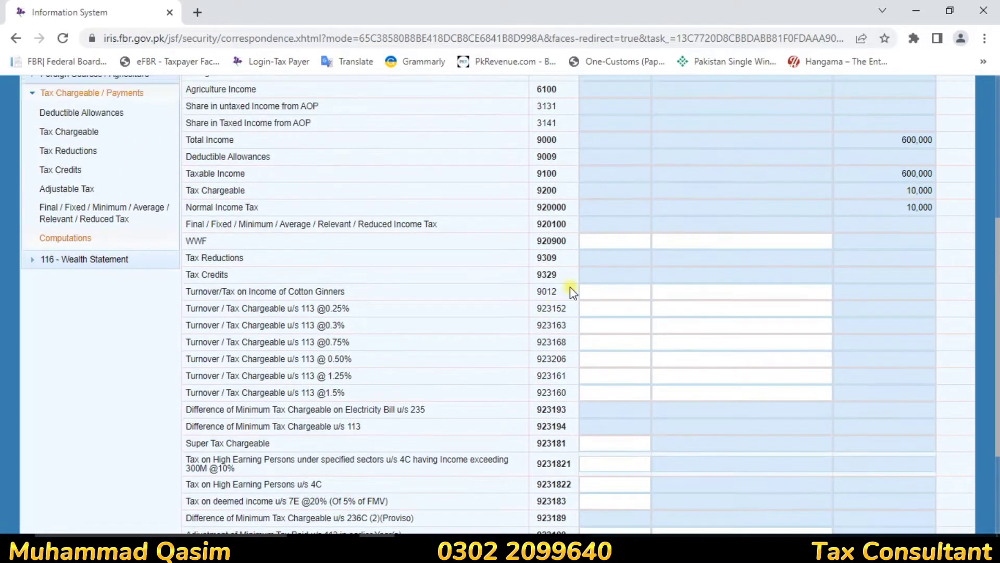
Open Personal Expenses under 116 - Wealth Statement and collapse the Employment, Other Sources and Tax Chargeable / Payments sections
{"action": "left_click", "coordinate": [93, 260]}
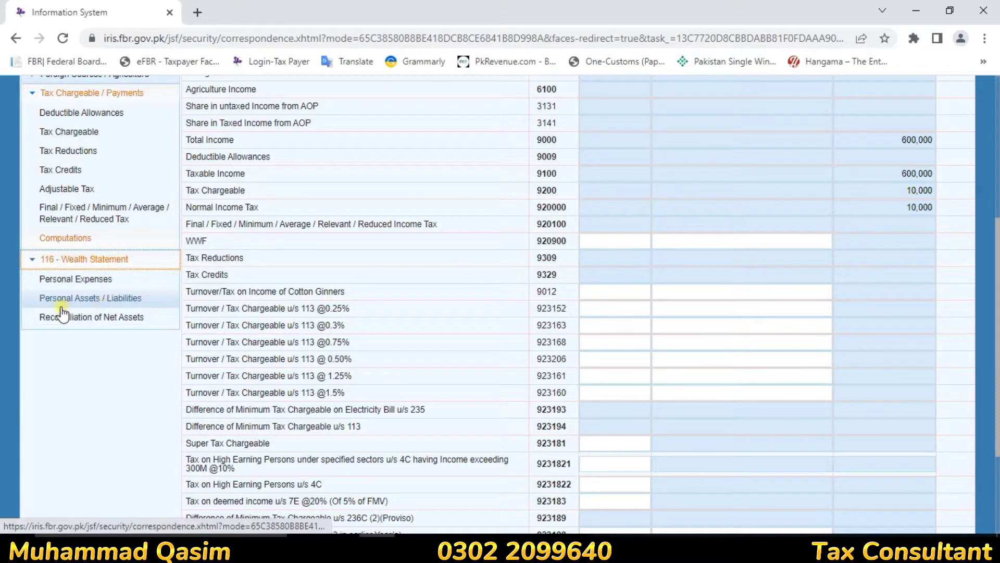
{"action": "left_click", "coordinate": [70, 284]}
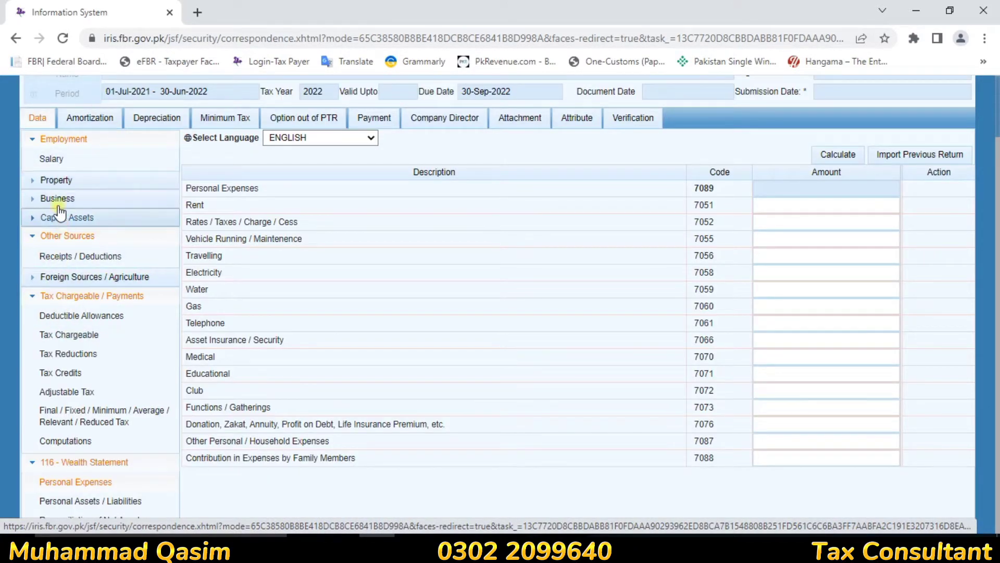
{"action": "left_click", "coordinate": [33, 139]}
{"action": "left_click", "coordinate": [31, 237]}
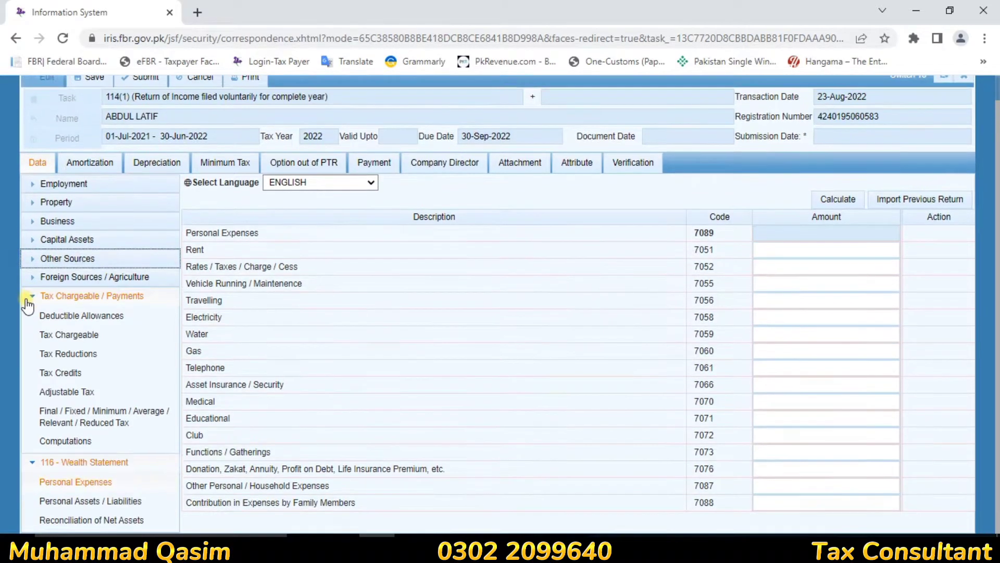
{"action": "left_click", "coordinate": [30, 296]}
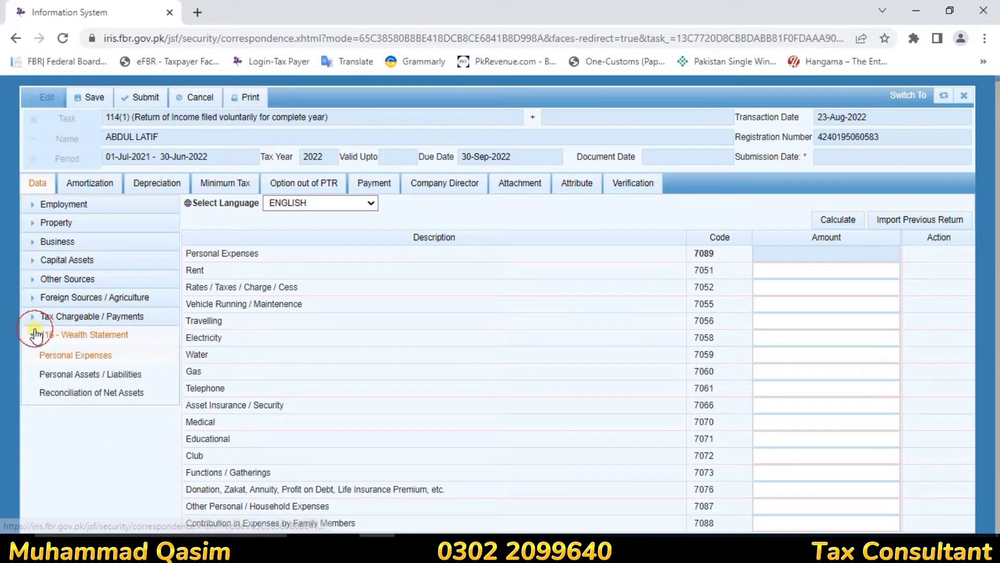
{"action": "left_click", "coordinate": [34, 334]}
{"action": "left_click", "coordinate": [33, 335]}
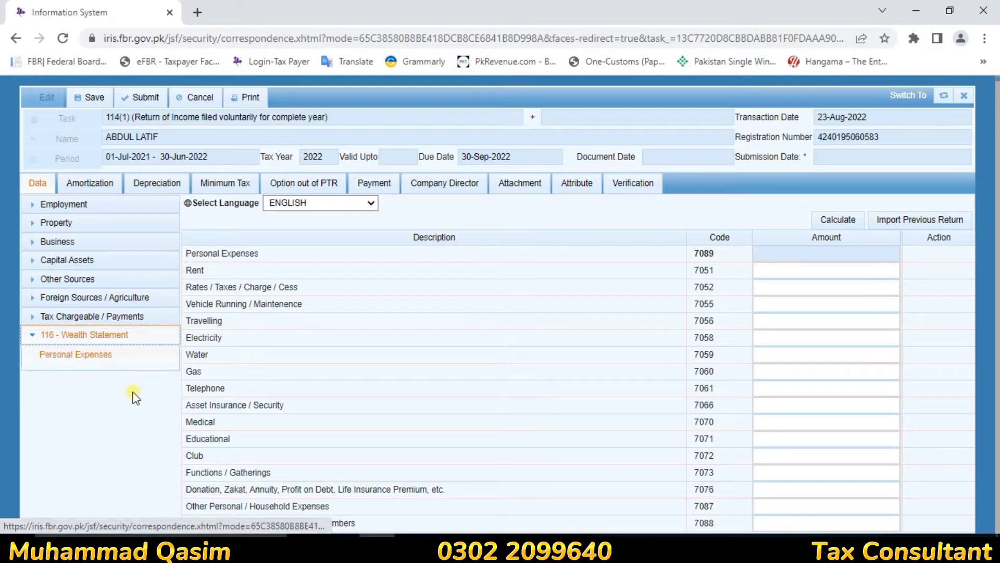
{"action": "left_click", "coordinate": [49, 353]}
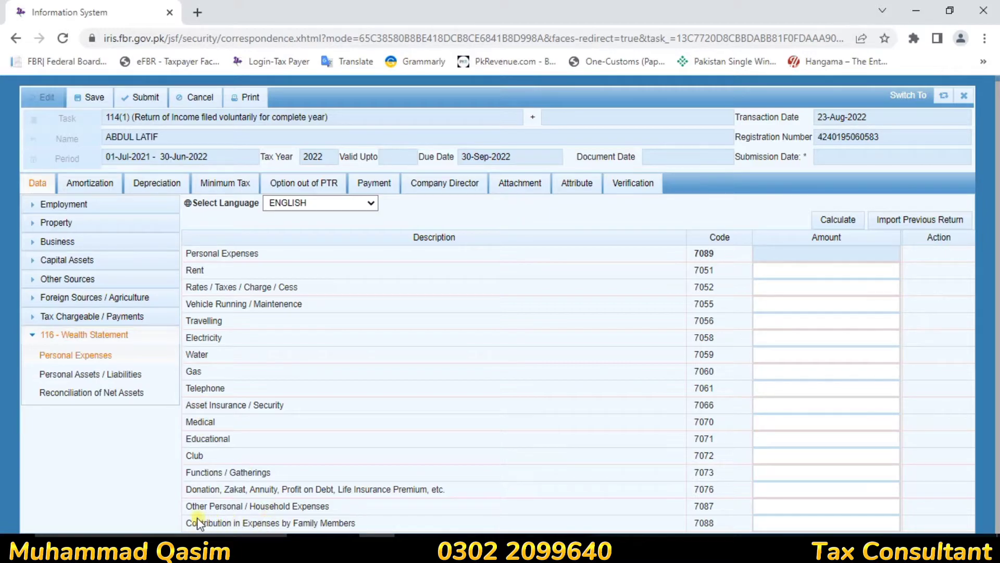
Enter 7,250,000 as Other Personal / Household Expenses and recalculate the personal expenses
{"action": "left_click_drag", "start_coordinate": [194, 506], "coordinate": [350, 518]}
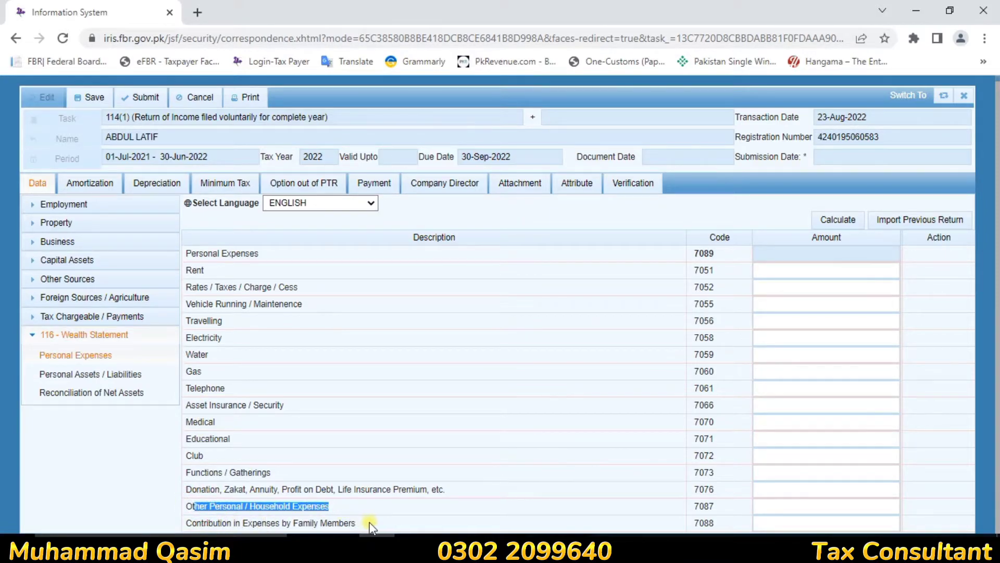
{"action": "left_click", "coordinate": [805, 501]}
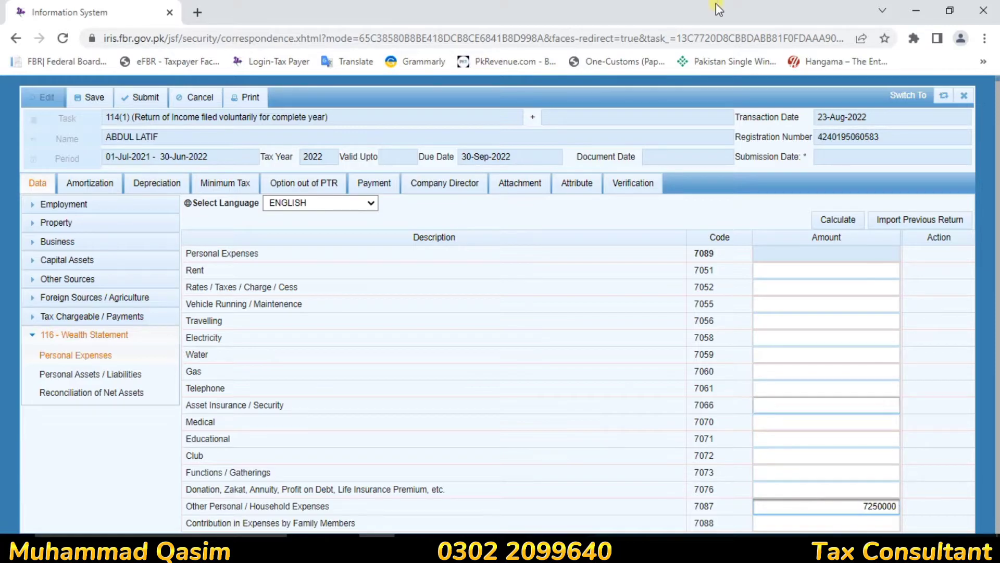
{"action": "left_click", "coordinate": [833, 215]}
{"action": "left_click", "coordinate": [833, 215]}
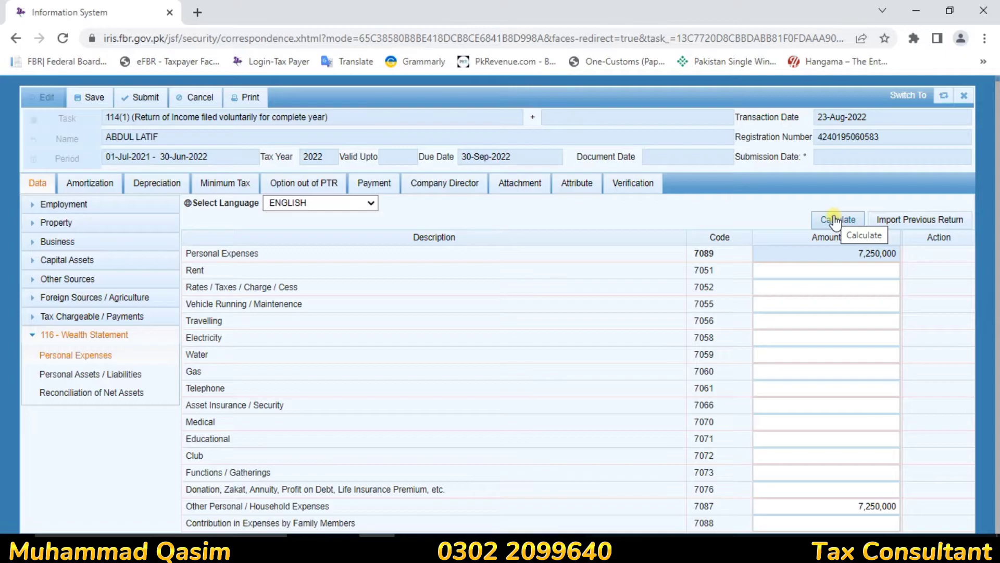
Correct Other Personal / Household Expenses to 725,000 and recalculate the personal expenses
{"action": "left_click_drag", "start_coordinate": [857, 506], "coordinate": [902, 506]}
{"action": "type", "text": "7"}
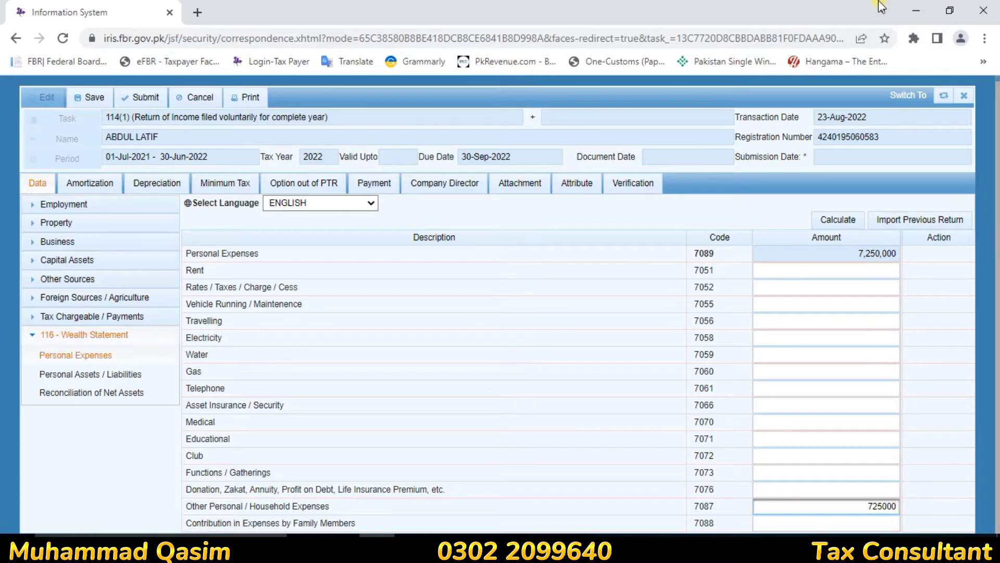
{"action": "left_click", "coordinate": [854, 216]}
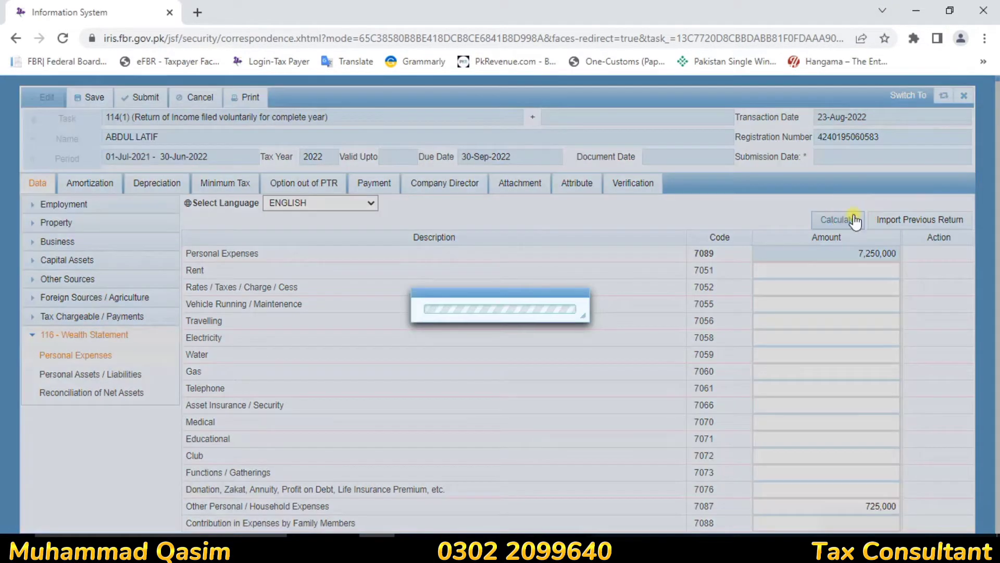
{"action": "left_click", "coordinate": [853, 216]}
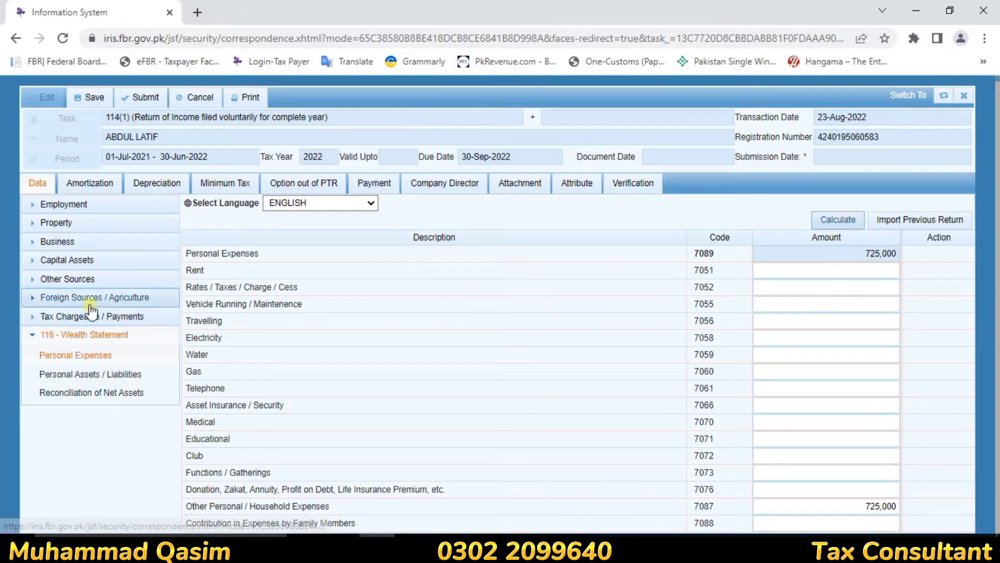
{"action": "left_click_drag", "start_coordinate": [186, 269], "coordinate": [194, 270]}
{"action": "left_click_drag", "start_coordinate": [198, 339], "coordinate": [216, 323]}
{"action": "left_click", "coordinate": [214, 354]}
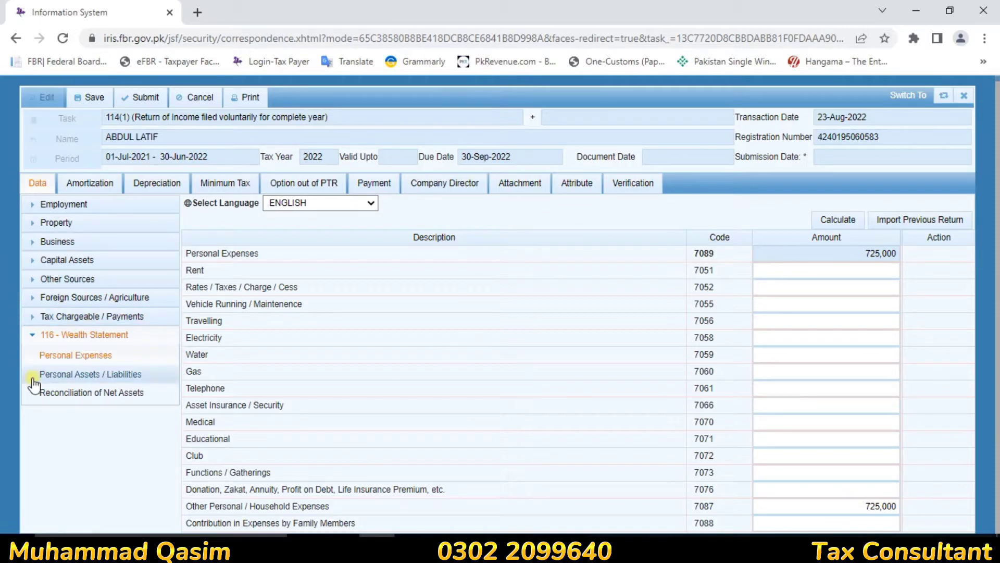
Under Personal Assets / Liabilities, add an MBL investment with its account number, set its amount to 150,000 and recalculate
{"action": "left_click", "coordinate": [61, 380]}
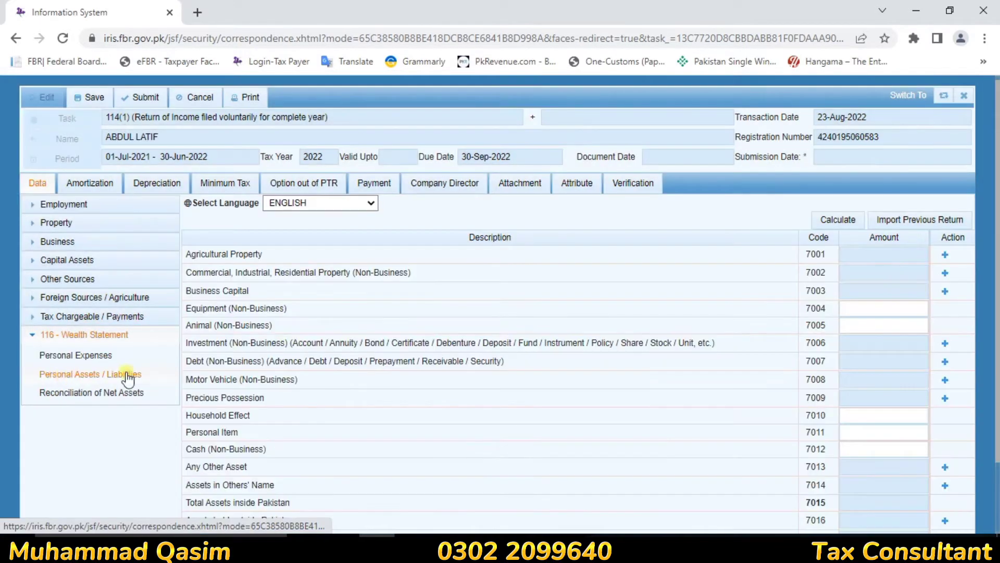
{"action": "scroll", "coordinate": [649, 353], "scroll_direction": "down", "scroll_amount": 2}
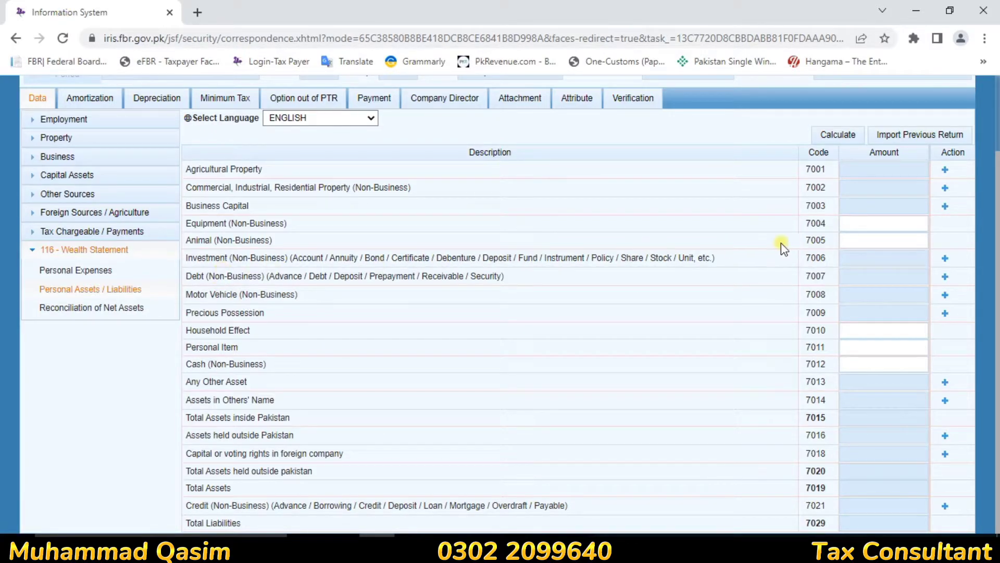
{"action": "left_click", "coordinate": [945, 259]}
{"action": "left_click", "coordinate": [449, 252]}
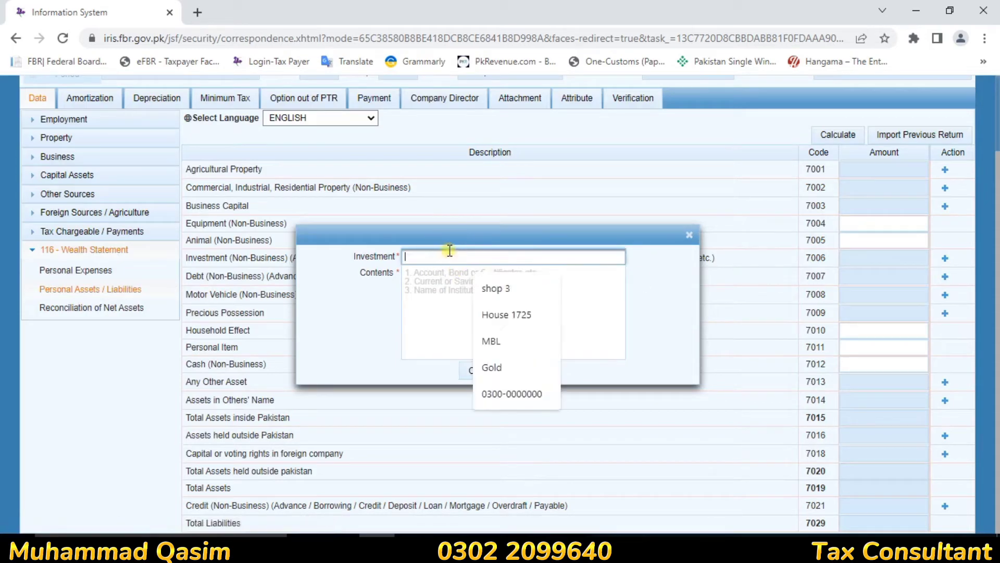
{"action": "left_click", "coordinate": [492, 340]}
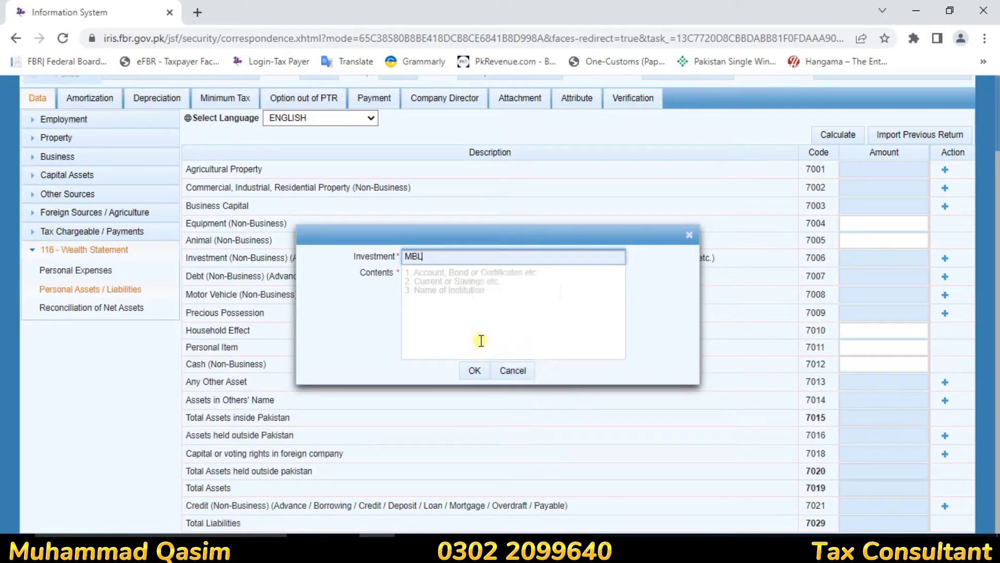
{"action": "left_click", "coordinate": [414, 284]}
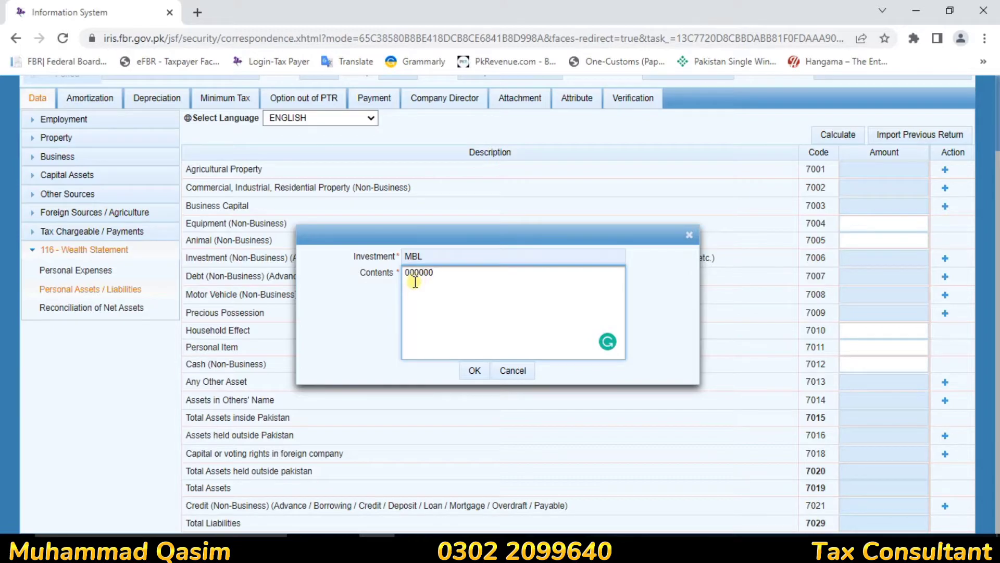
{"action": "left_click", "coordinate": [484, 376]}
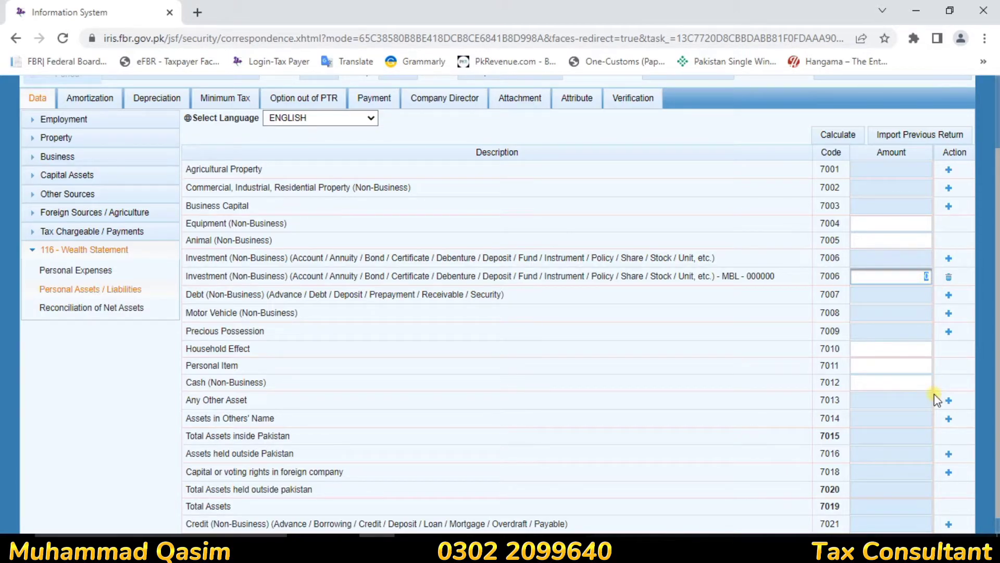
{"action": "type", "text": "150000"}
{"action": "left_click", "coordinate": [844, 135]}
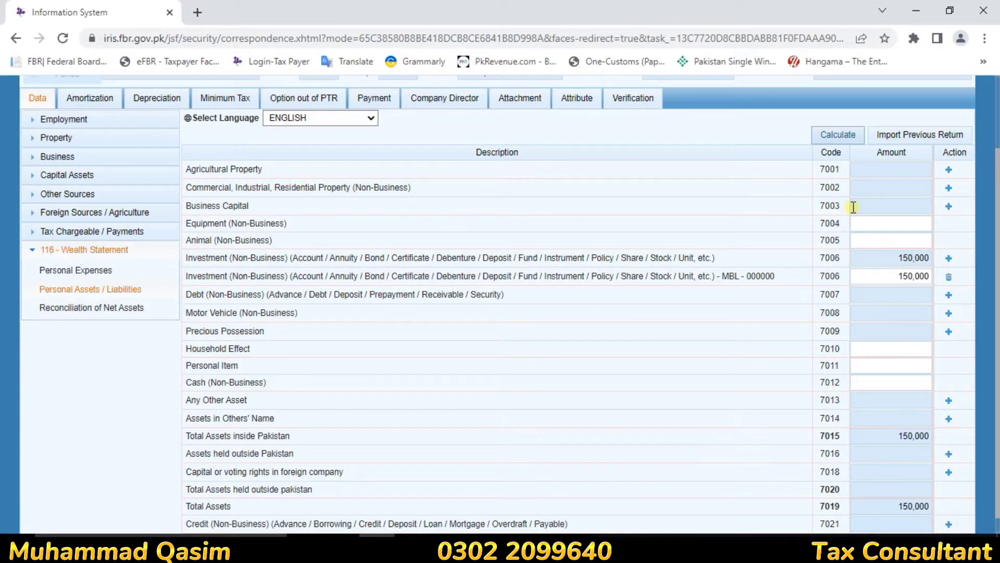
Add a Commercial, Industrial, Residential Property entry with the house's address and "karachi" as contents
{"action": "left_click", "coordinate": [949, 188]}
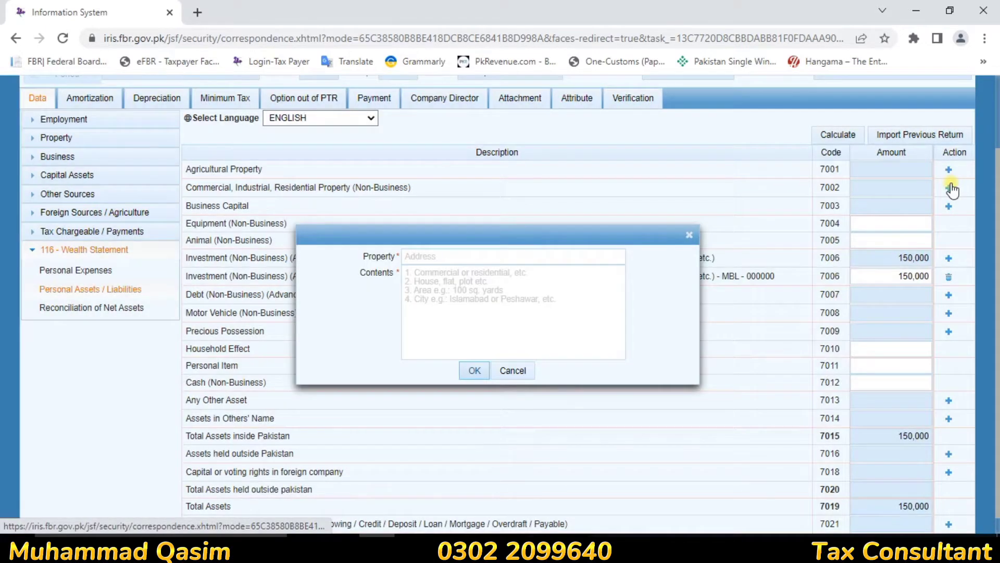
{"action": "left_click", "coordinate": [438, 258]}
{"action": "left_click", "coordinate": [516, 315]}
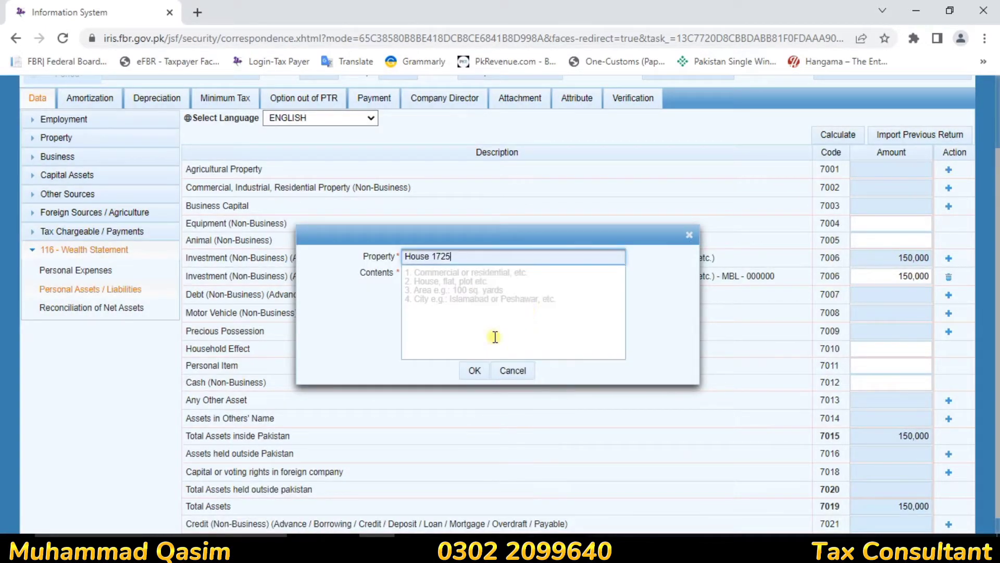
{"action": "left_click", "coordinate": [458, 292]}
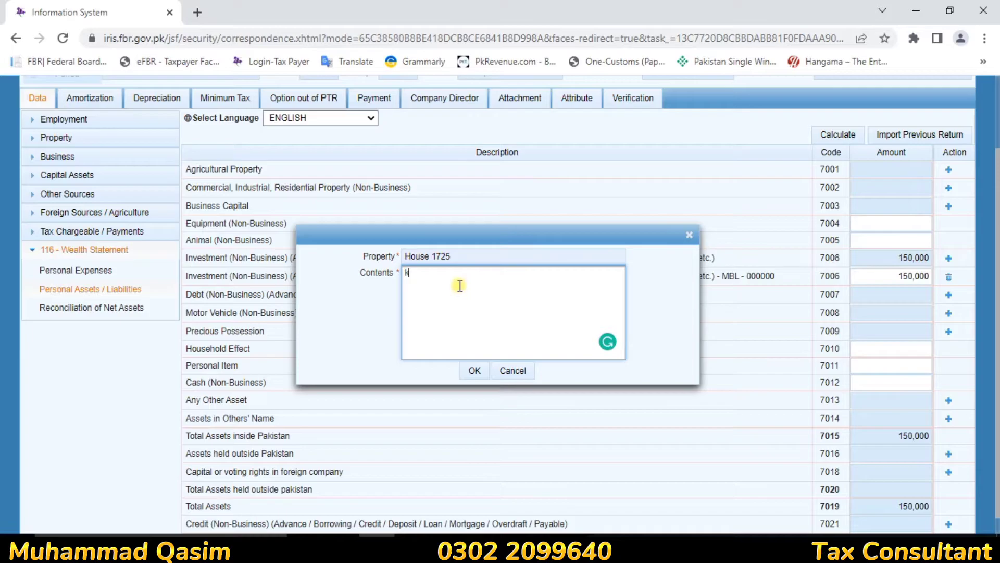
{"action": "type", "text": "karaci"}
{"action": "left_click", "coordinate": [474, 370]}
Set the Karachi house property's amount to 250,000 and recalculate the assets
{"action": "left_click", "coordinate": [905, 203]}
{"action": "type", "text": "250"}
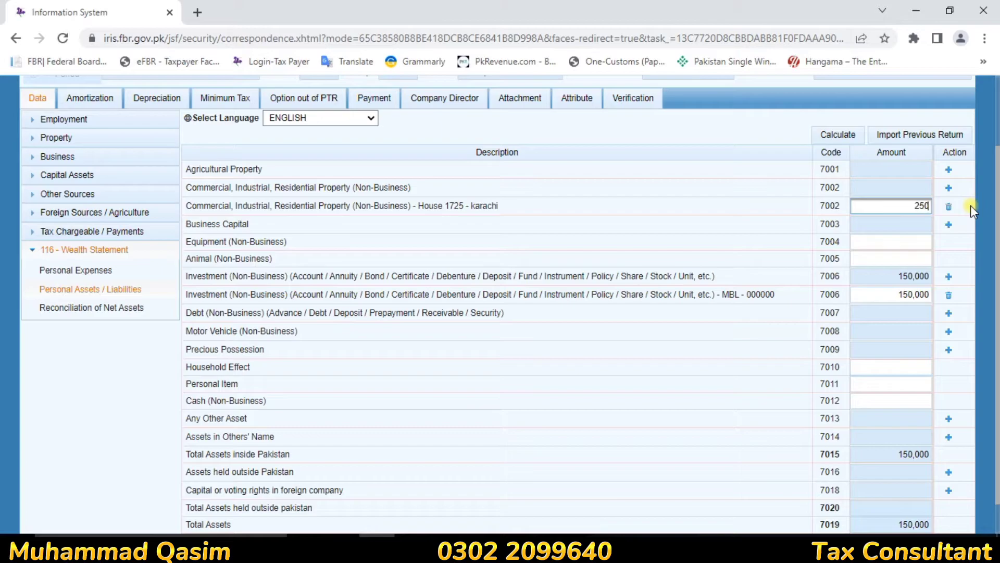
{"action": "type", "text": "000"}
{"action": "left_click", "coordinate": [826, 137]}
{"action": "left_click", "coordinate": [912, 205]}
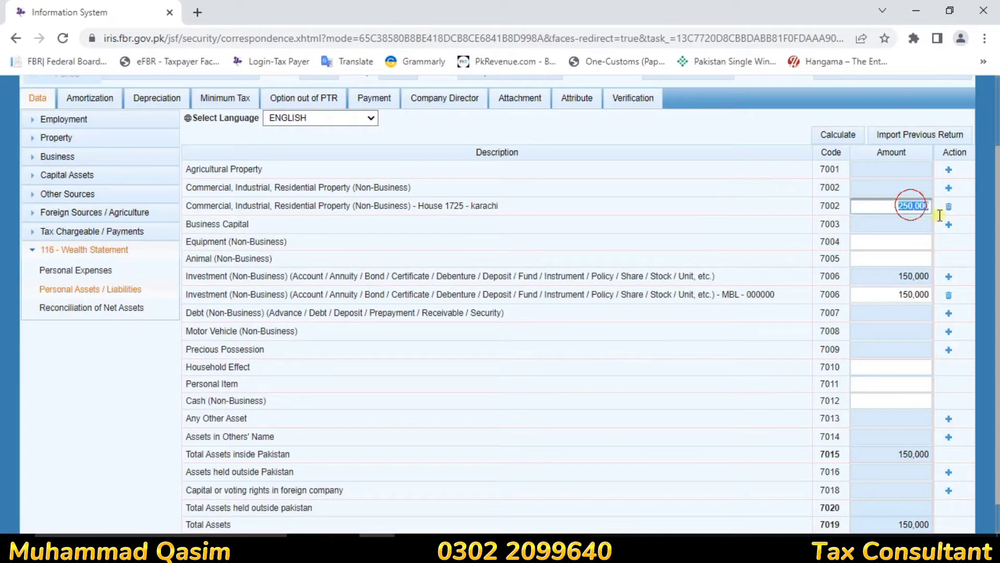
{"action": "type", "text": "2"}
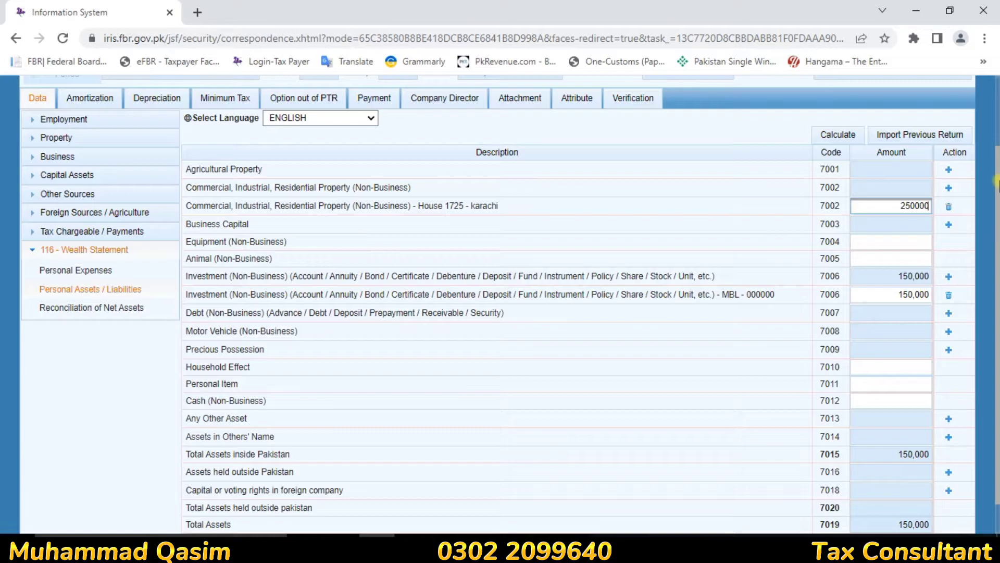
{"action": "left_click", "coordinate": [833, 134]}
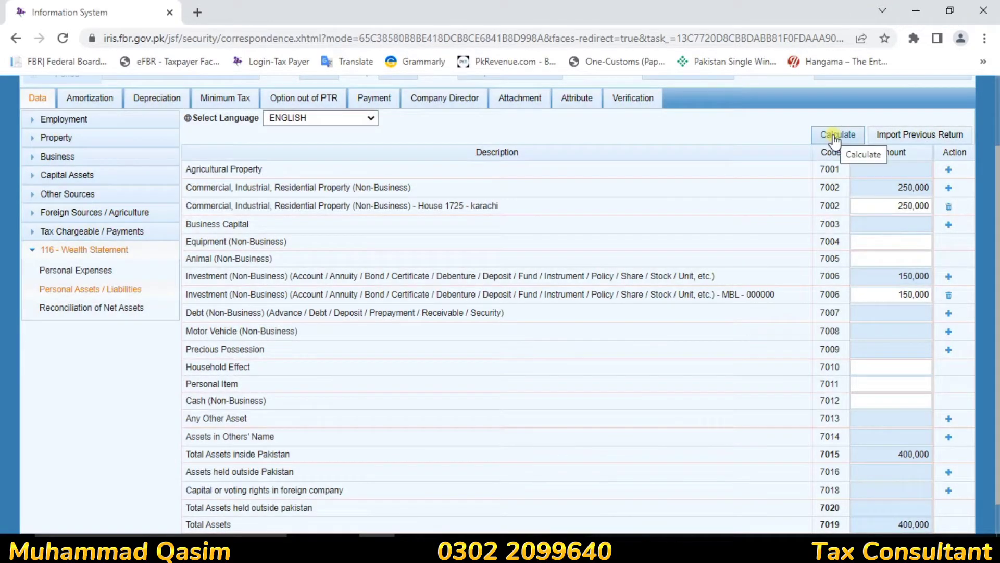
{"action": "left_click", "coordinate": [833, 134]}
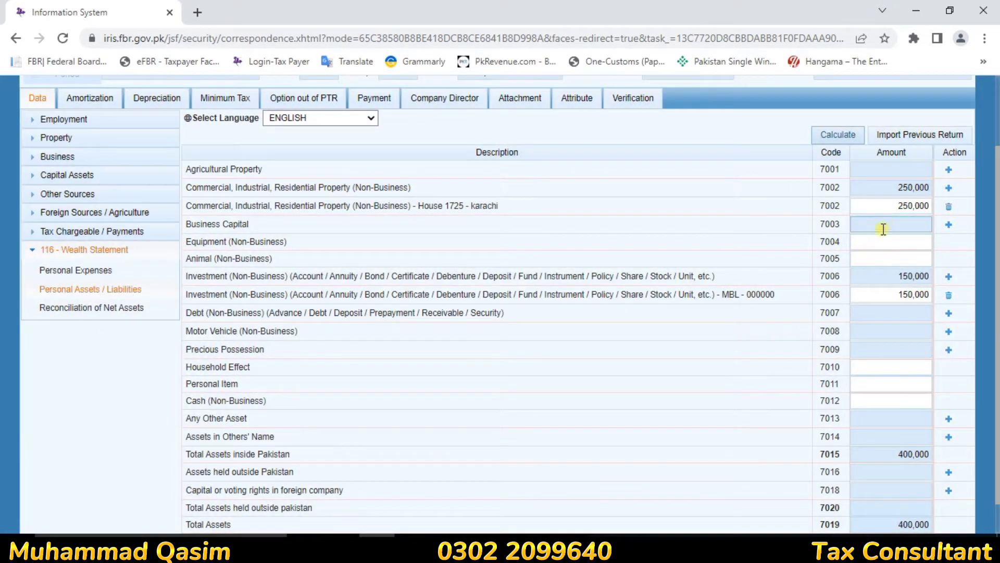
Examine the house property's amount and the Equipment and Animal rows of the assets list
{"action": "left_click", "coordinate": [890, 206]}
{"action": "double_click", "coordinate": [891, 206]}
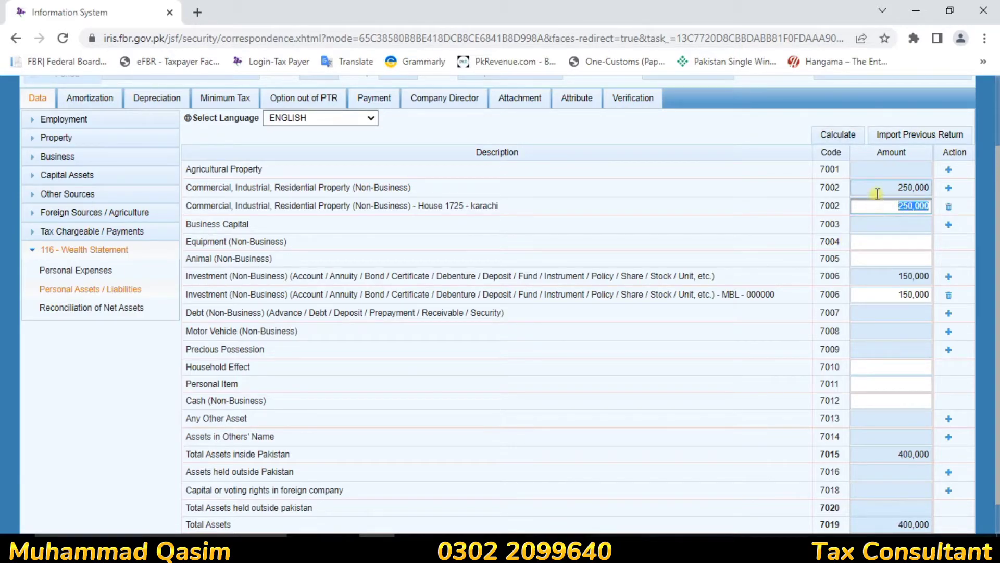
{"action": "left_click", "coordinate": [888, 208]}
{"action": "left_click_drag", "start_coordinate": [888, 208], "coordinate": [927, 203]}
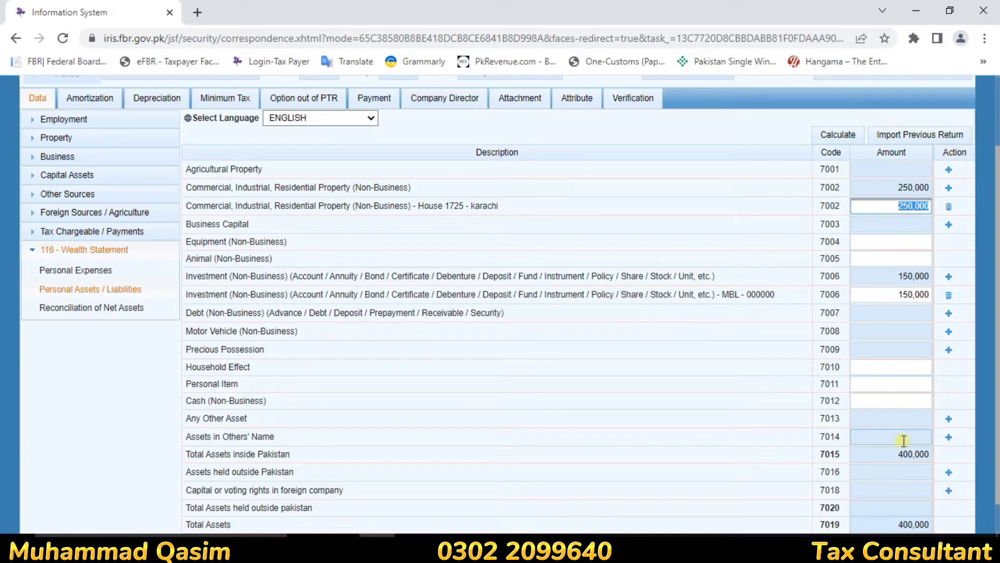
{"action": "scroll", "coordinate": [608, 208], "scroll_direction": "down", "scroll_amount": 1}
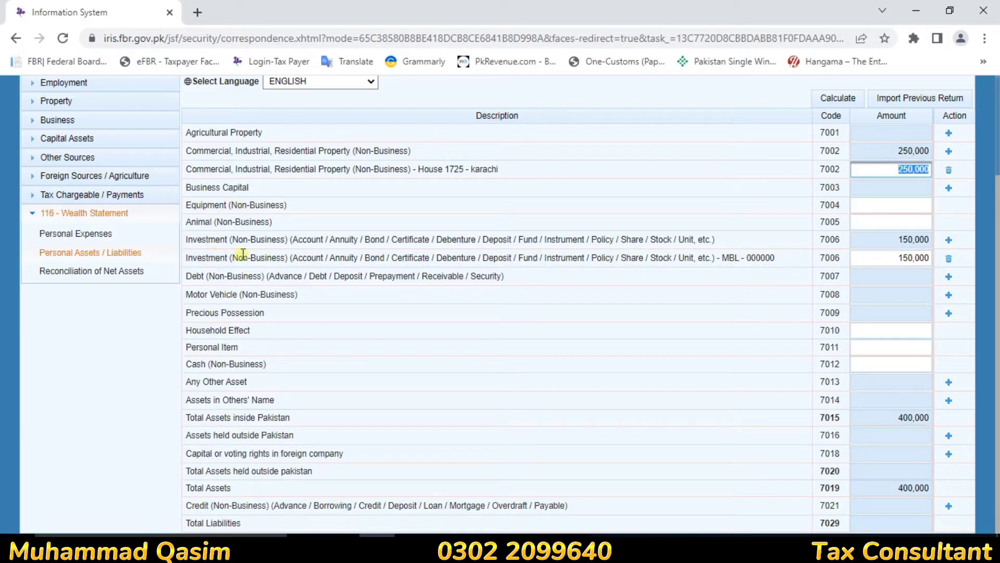
{"action": "left_click_drag", "start_coordinate": [205, 222], "coordinate": [222, 222]}
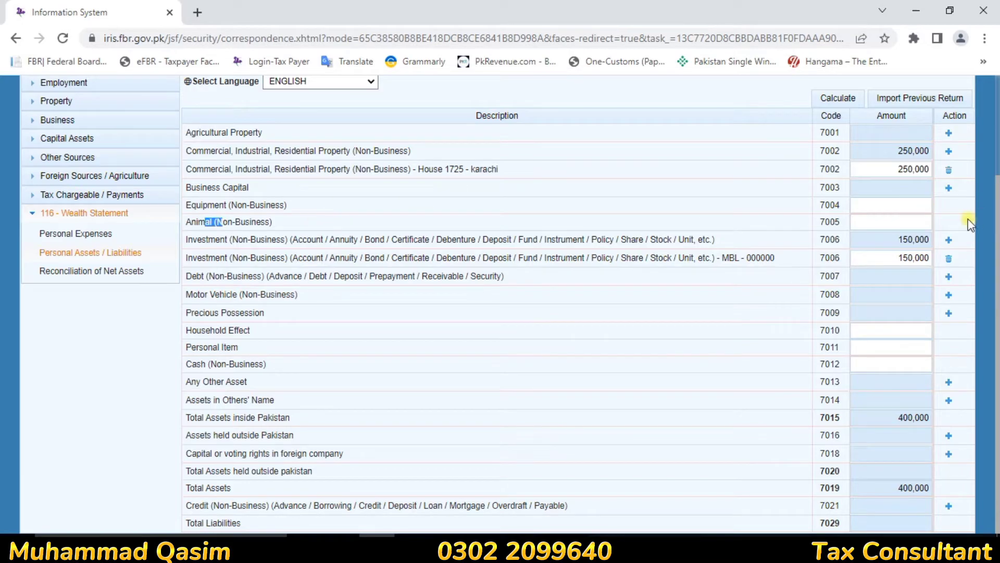
{"action": "left_click", "coordinate": [905, 204]}
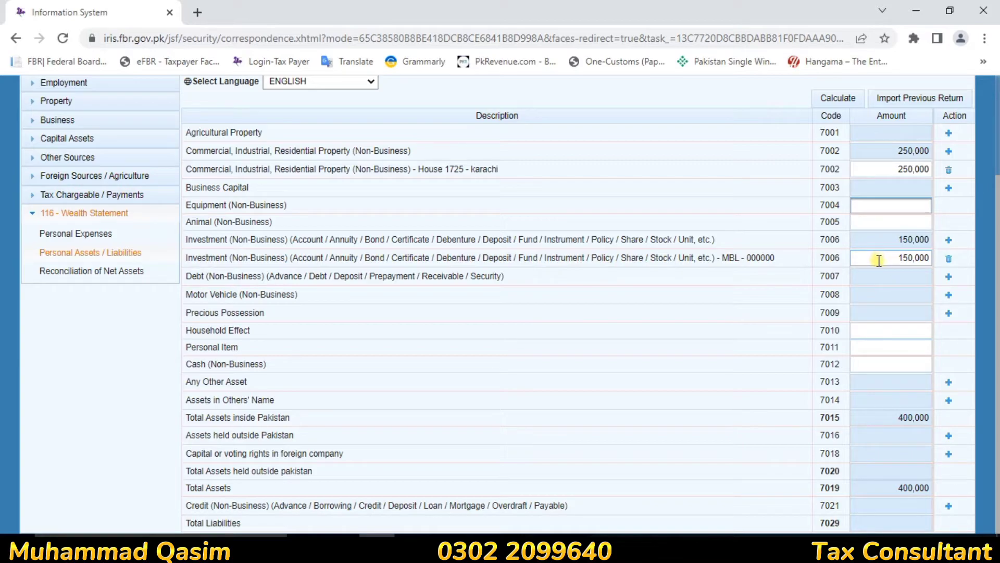
Add a Debt (Non-Business) entry with BC as the debtor and "." as contents
{"action": "left_click", "coordinate": [948, 277]}
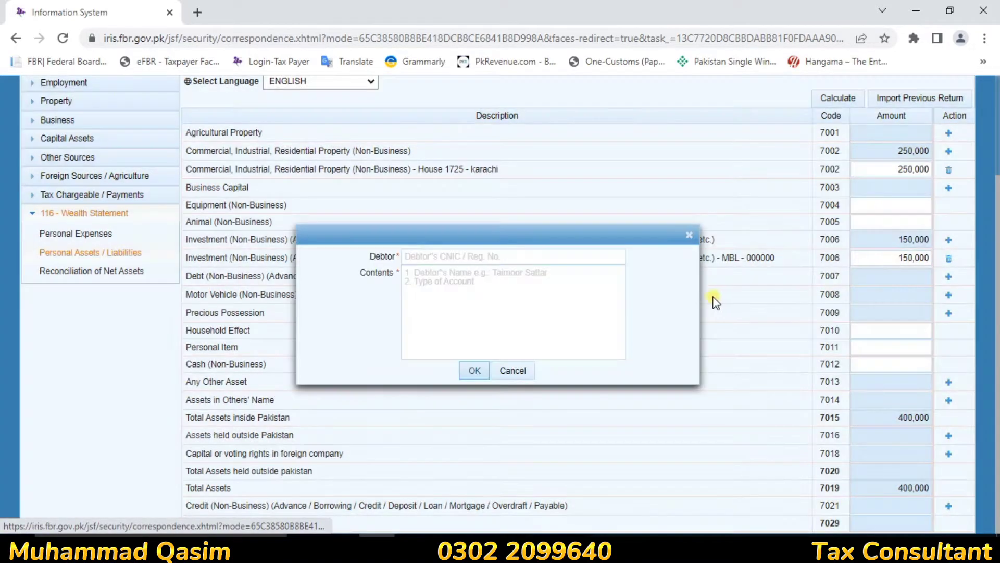
{"action": "left_click", "coordinate": [434, 257]}
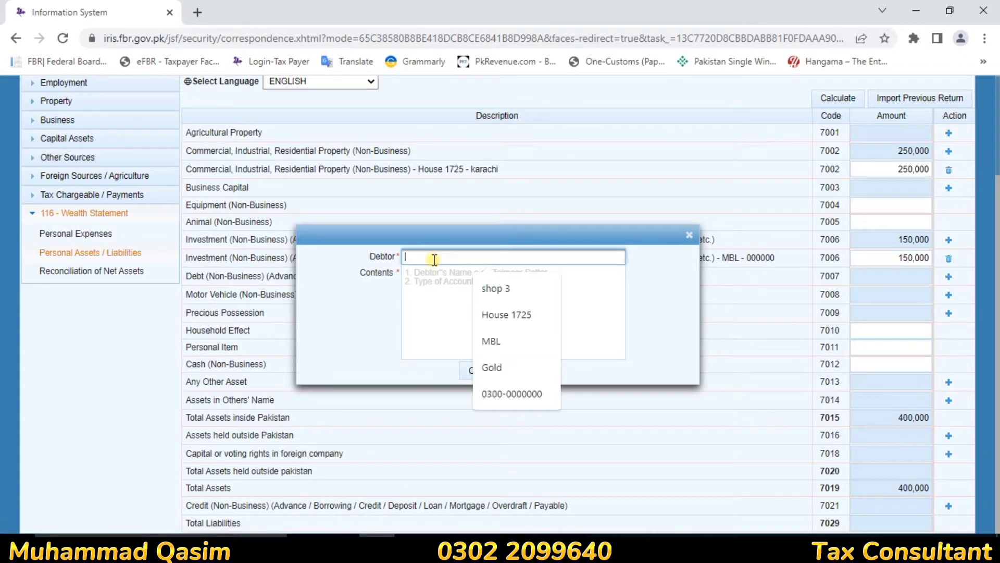
{"action": "type", "text": "BQ"}
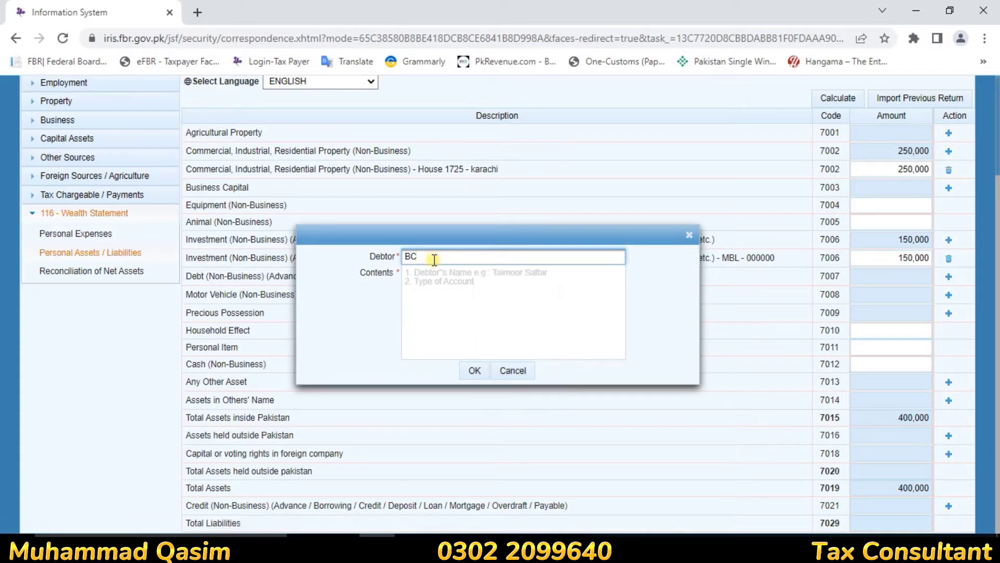
{"action": "left_click", "coordinate": [474, 370]}
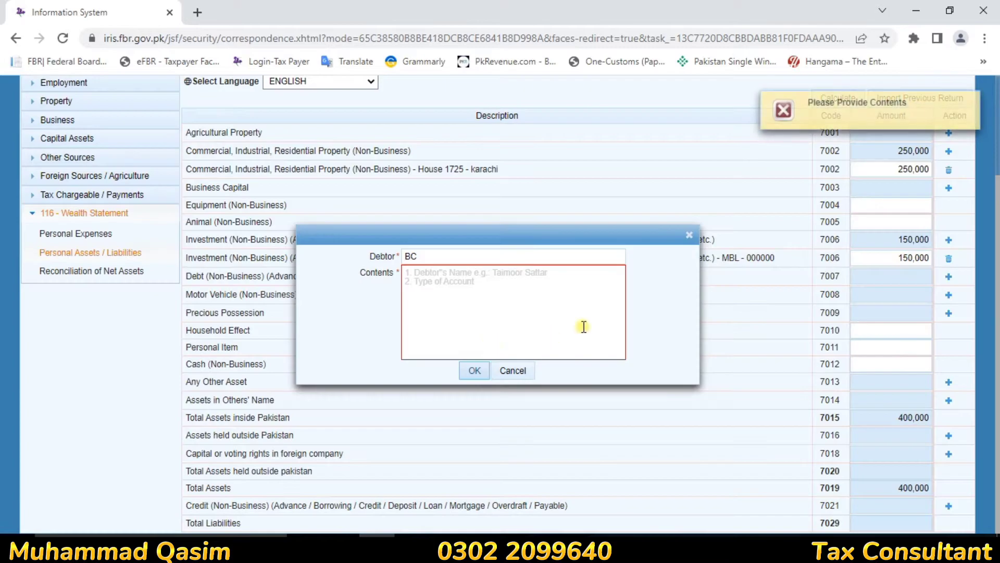
{"action": "left_click", "coordinate": [556, 298]}
{"action": "type", "text": "."}
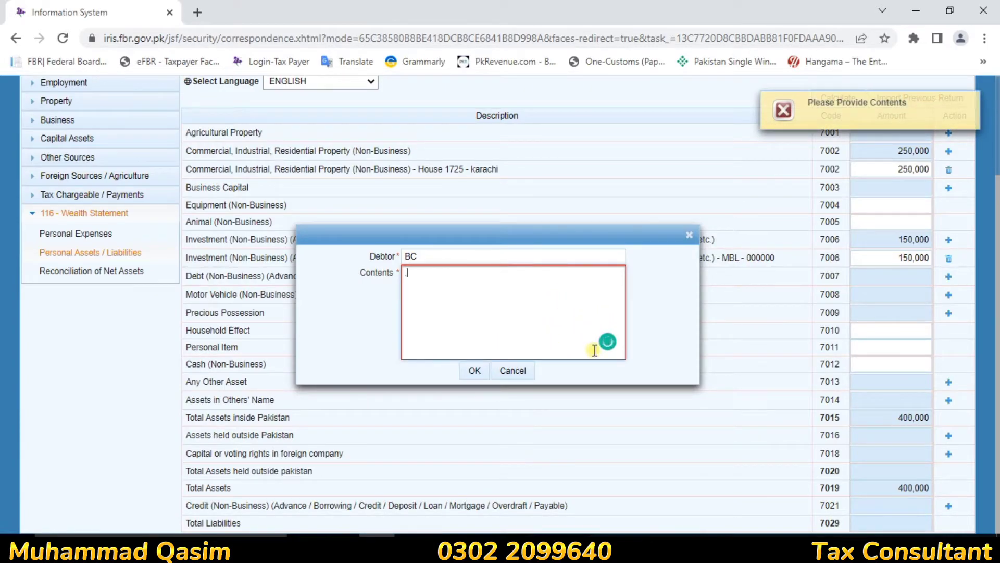
{"action": "left_click", "coordinate": [474, 371]}
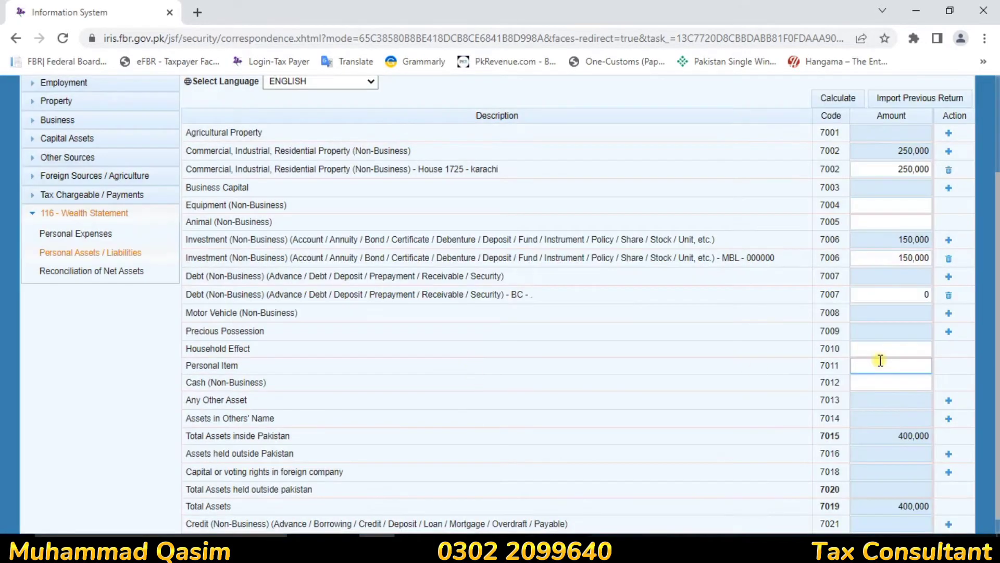
Set the BC debt's amount to 100,000 and recalculate the assets
{"action": "left_click", "coordinate": [921, 295]}
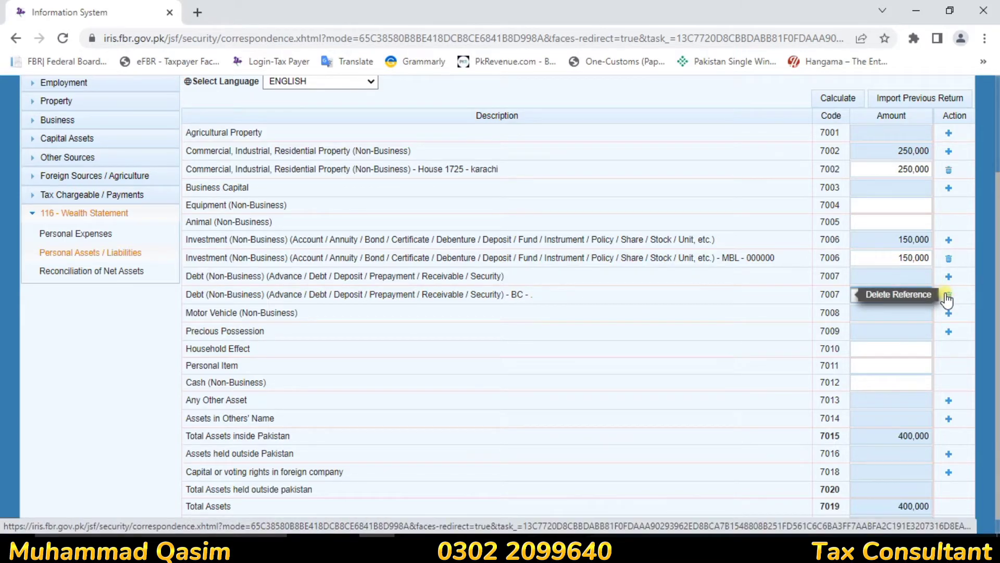
{"action": "left_click", "coordinate": [739, 377]}
{"action": "left_click", "coordinate": [840, 95]}
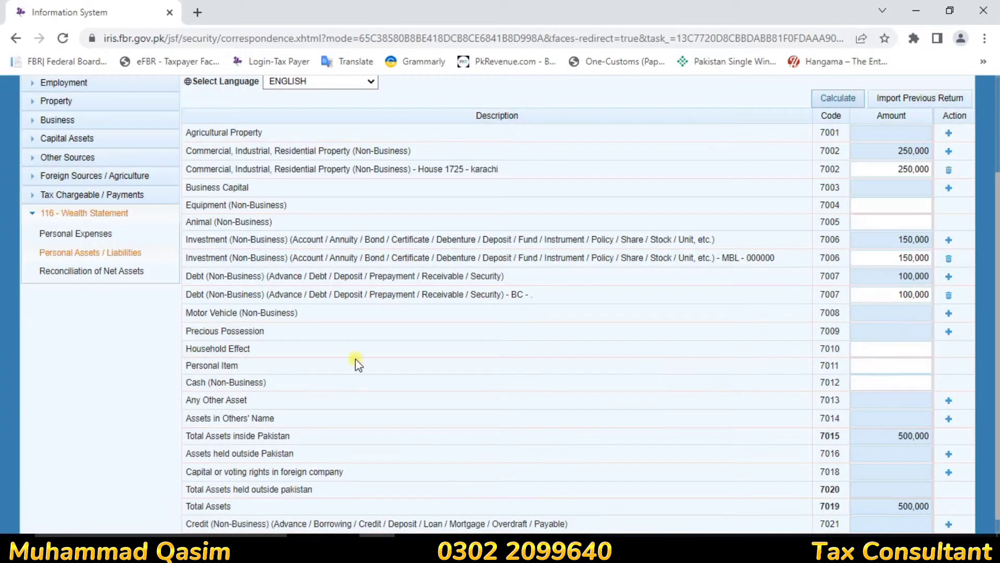
Add a Motor Vehicle (Non-Business) entry with "city honda" as the vehicle and "." as contents
{"action": "scroll", "coordinate": [256, 364], "scroll_direction": "down", "scroll_amount": 1}
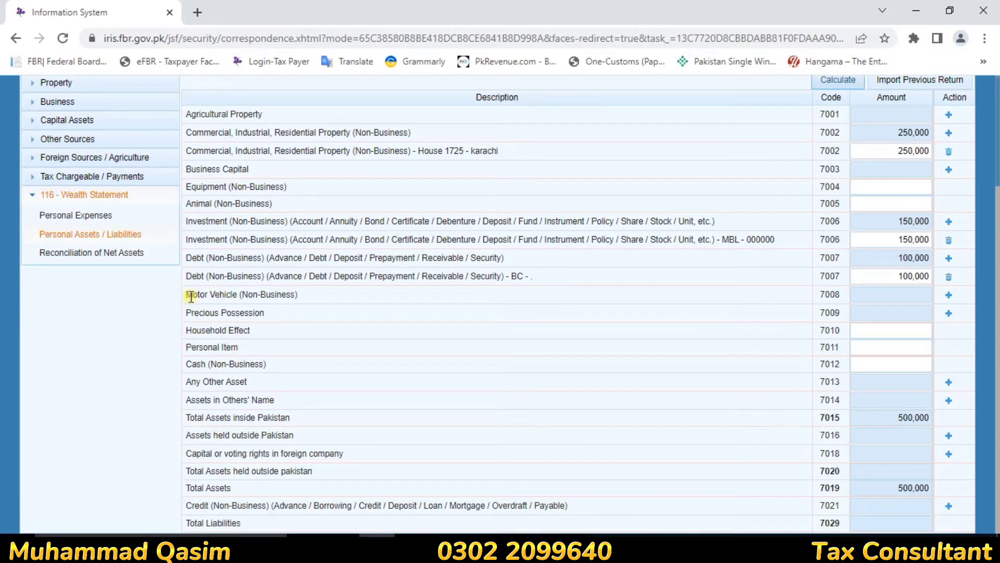
{"action": "left_click_drag", "start_coordinate": [190, 296], "coordinate": [902, 297]}
{"action": "left_click", "coordinate": [893, 294]}
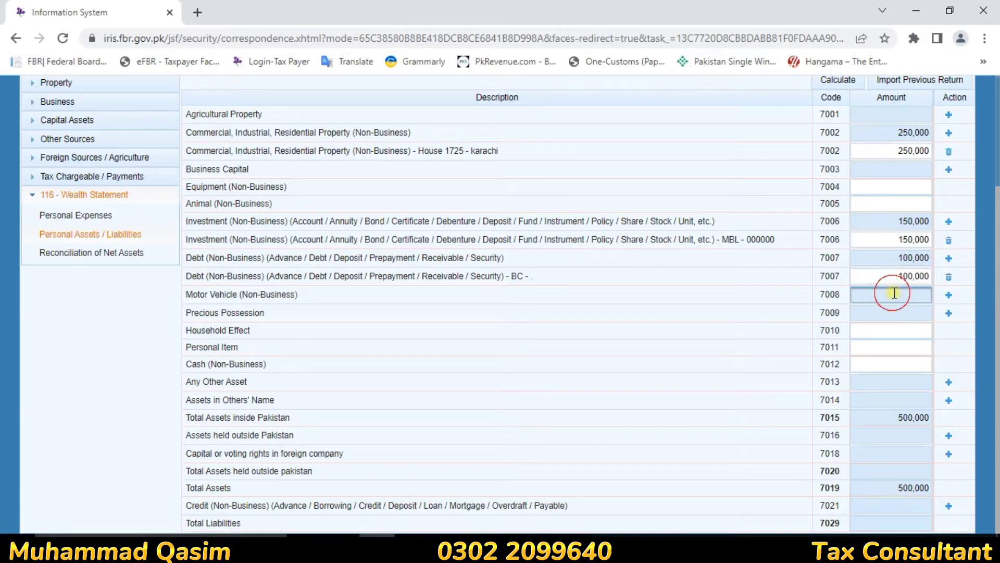
{"action": "left_click", "coordinate": [949, 296]}
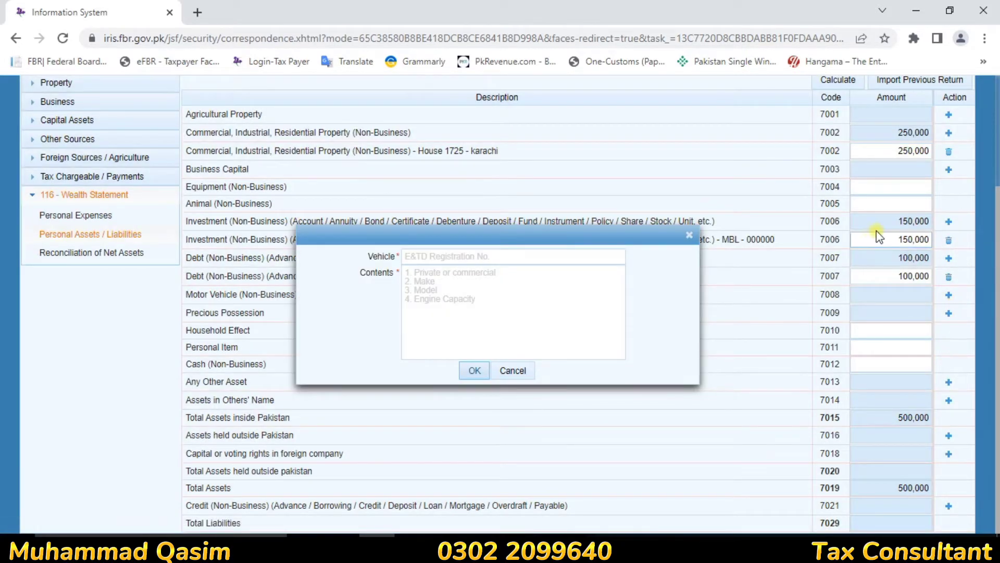
{"action": "left_click", "coordinate": [614, 249]}
{"action": "type", "text": "150"}
{"action": "left_click", "coordinate": [549, 322]}
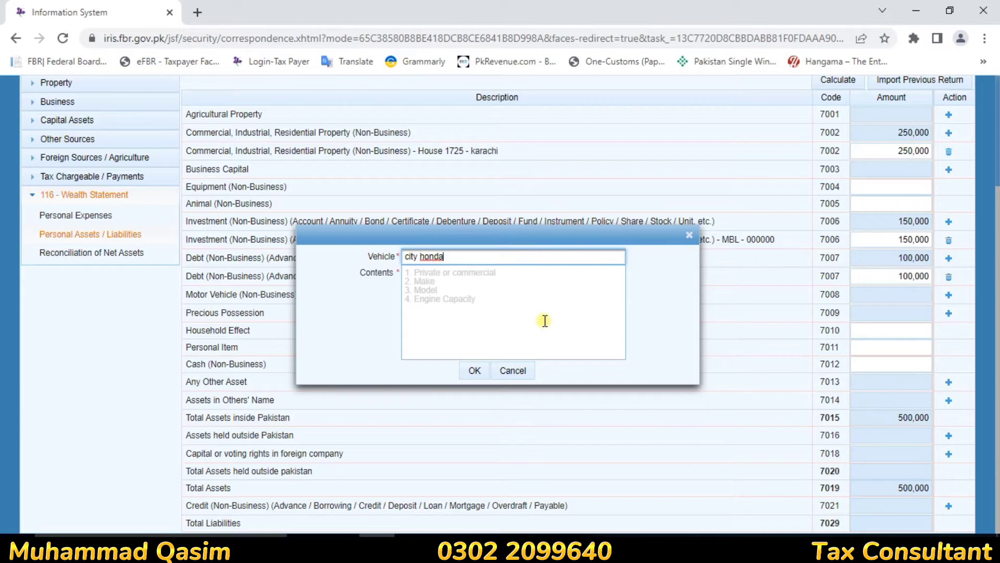
{"action": "left_click", "coordinate": [548, 322]}
{"action": "left_click", "coordinate": [474, 370]}
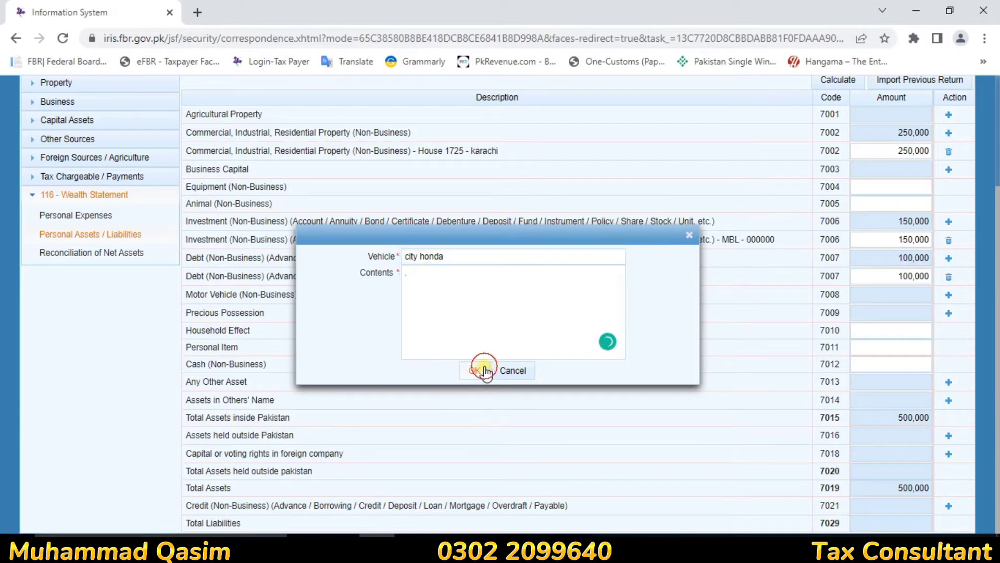
Set the city honda vehicle's amount to 1,500,000 and recalculate the assets
{"action": "double_click", "coordinate": [875, 321]}
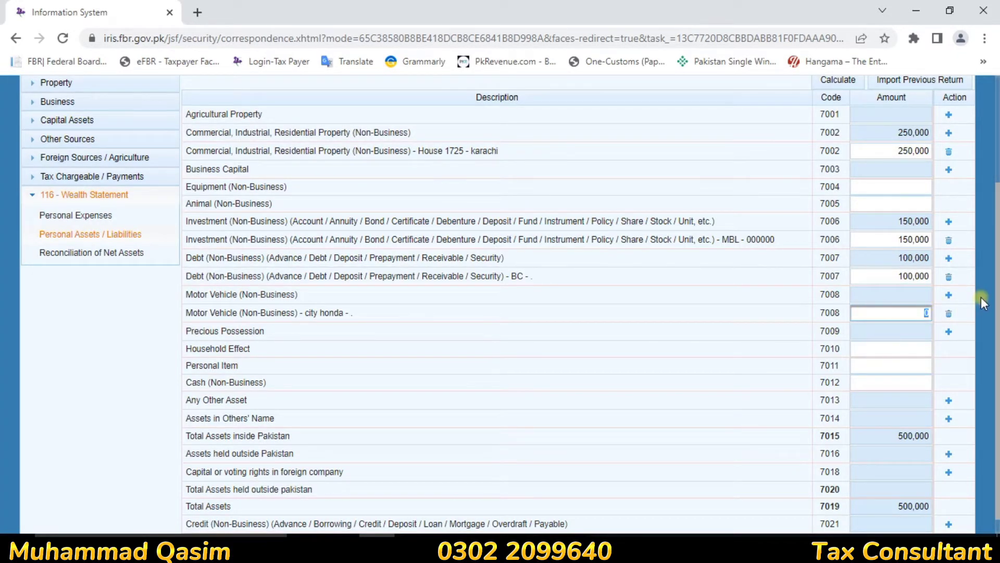
{"action": "type", "text": "145000"}
{"action": "key", "text": "BackSpace"}
{"action": "key", "text": "BackSpace"}
{"action": "key", "text": "BackSpace"}
{"action": "key", "text": "BackSpace"}
{"action": "key", "text": "BackSpace"}
{"action": "type", "text": "500000"}
{"action": "left_click", "coordinate": [689, 335]}
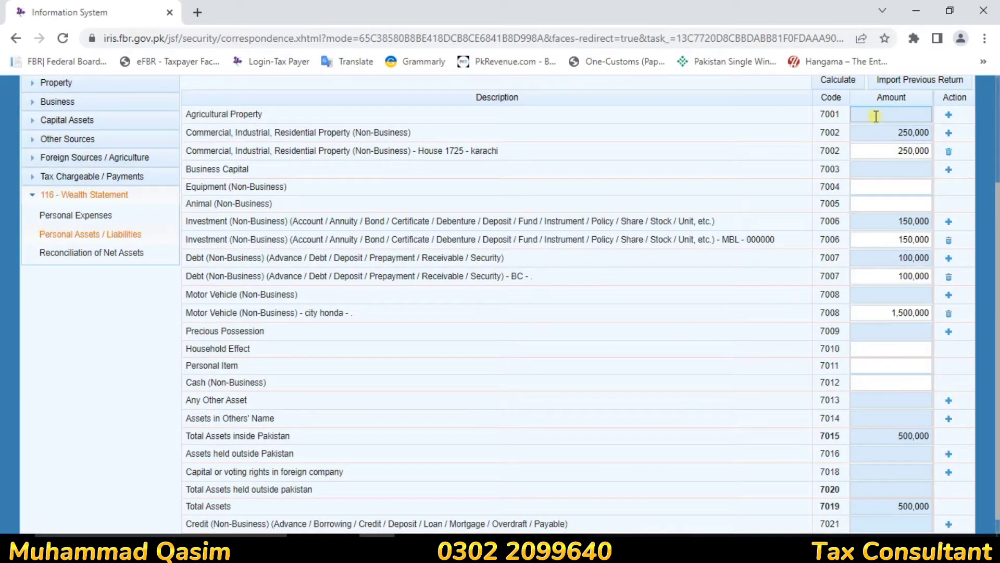
{"action": "left_click", "coordinate": [854, 81]}
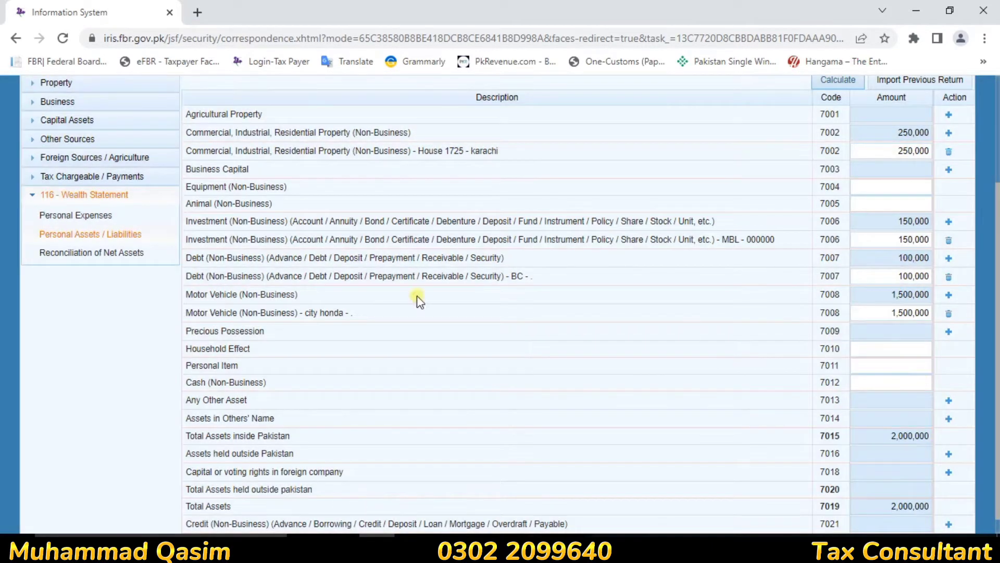
Add a Precious Possession entry named Gold with "jewerly" as contents
{"action": "left_click_drag", "start_coordinate": [240, 312], "coordinate": [334, 312]}
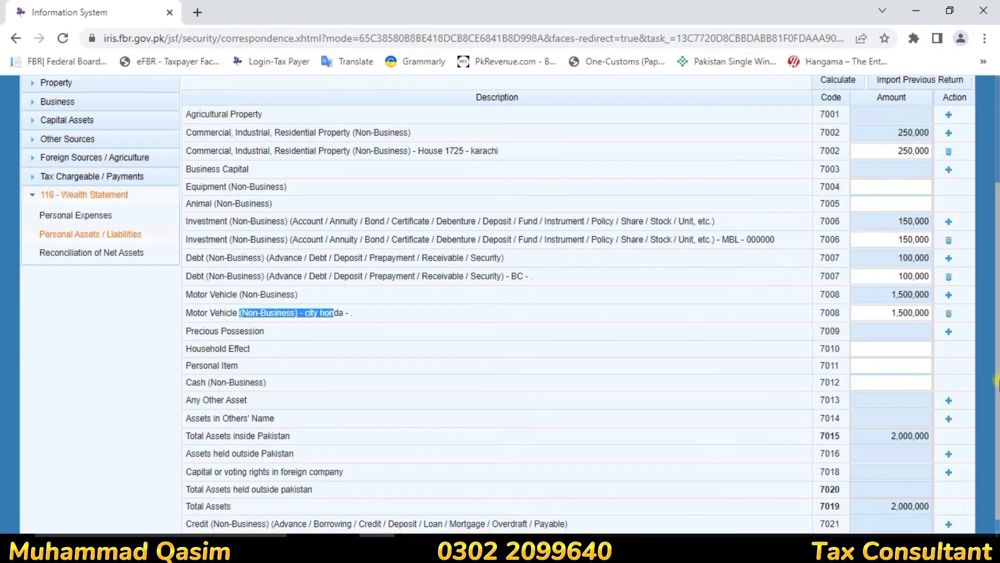
{"action": "left_click", "coordinate": [228, 323]}
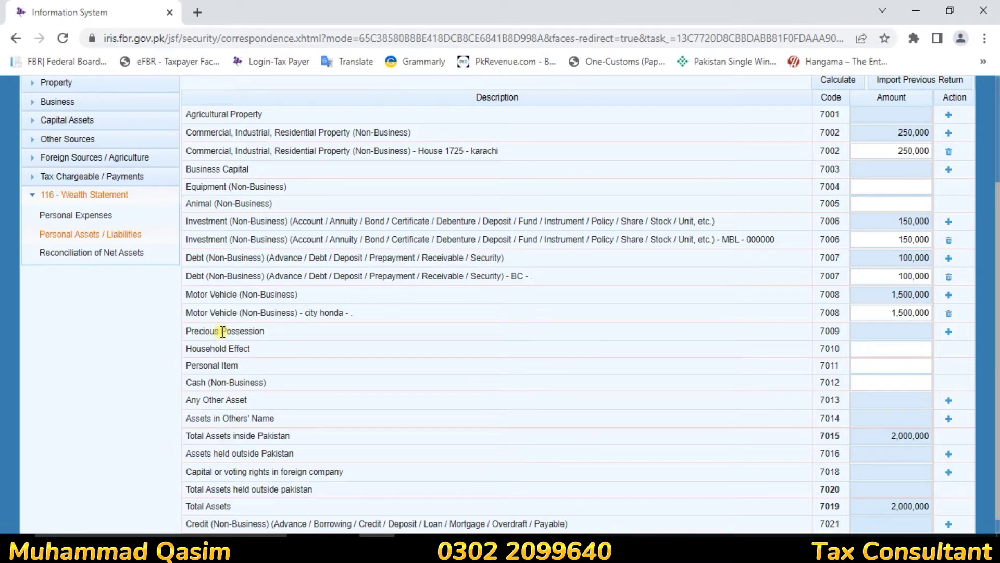
{"action": "left_click_drag", "start_coordinate": [200, 332], "coordinate": [977, 338]}
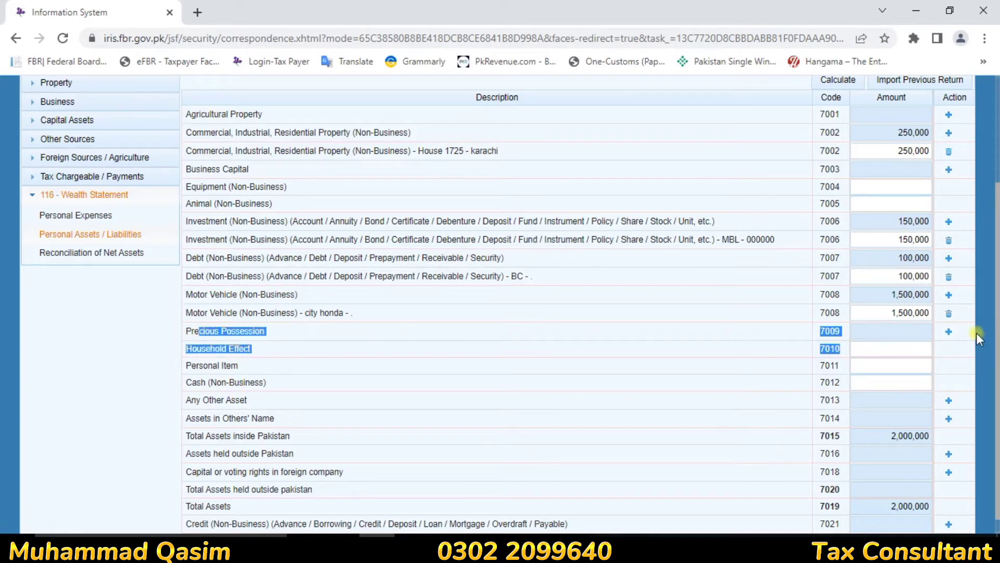
{"action": "left_click", "coordinate": [949, 331]}
{"action": "left_click", "coordinate": [414, 257]}
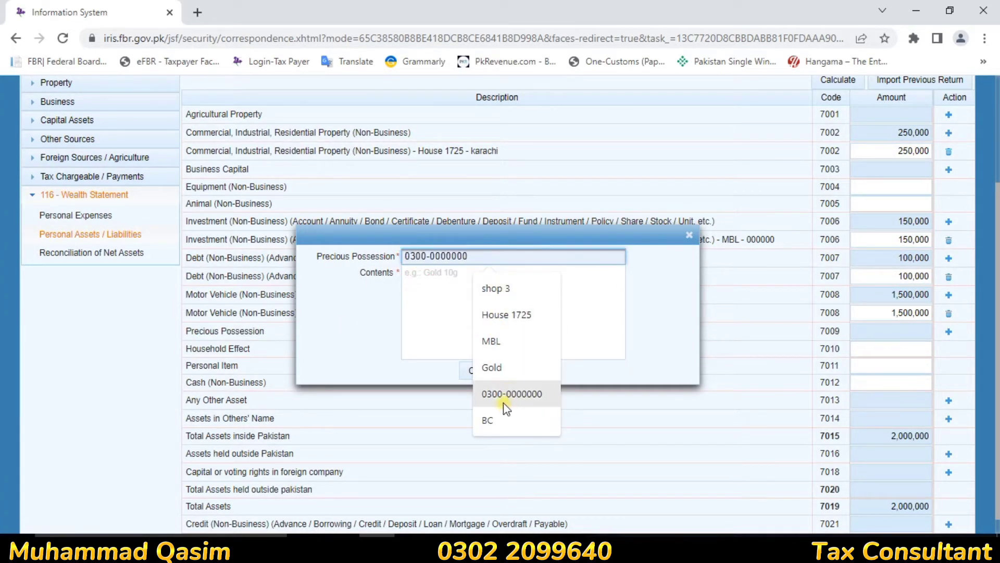
{"action": "left_click", "coordinate": [492, 367]}
{"action": "left_click", "coordinate": [472, 268]}
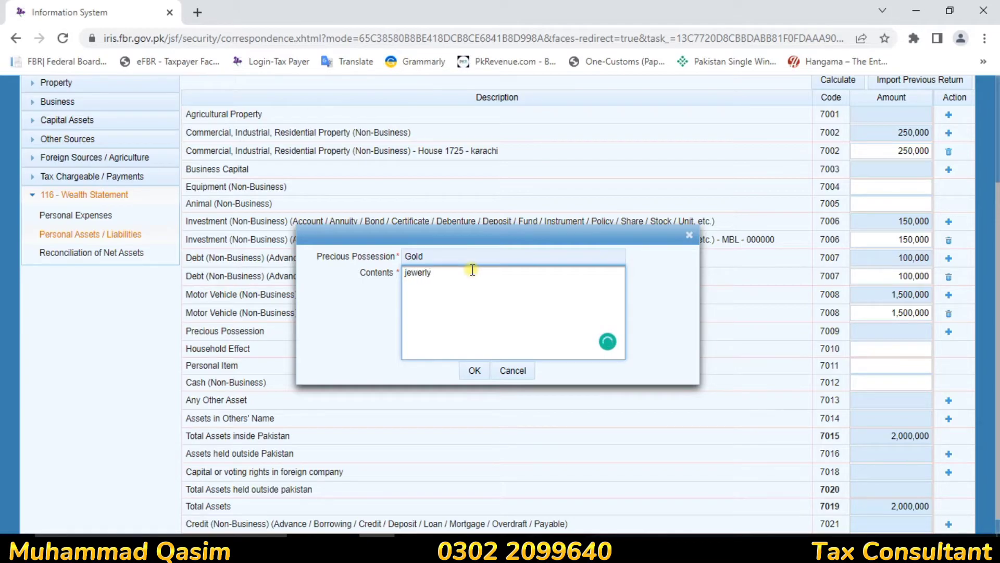
{"action": "left_click", "coordinate": [475, 371]}
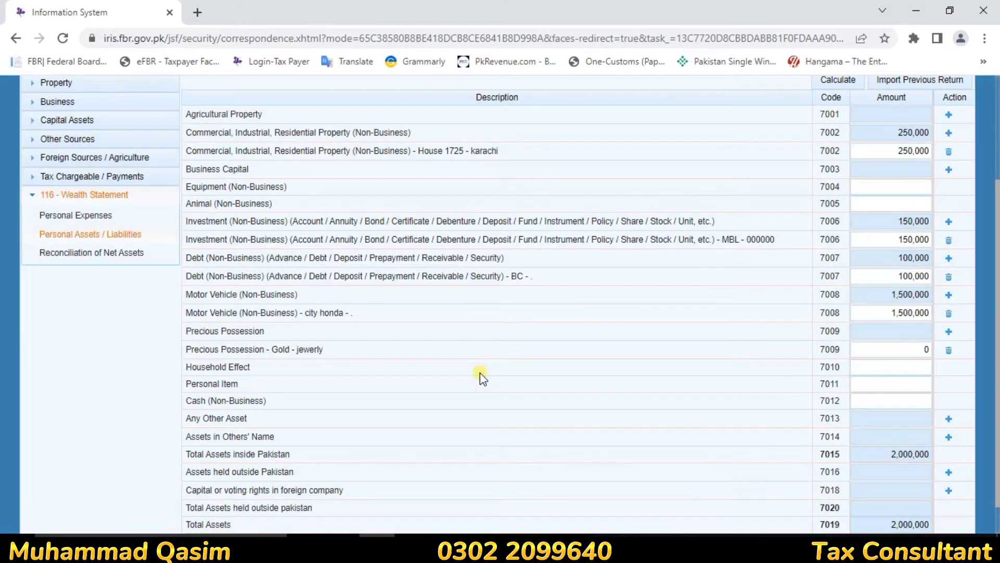
Set the Gold possession's amount to 250,000 and the Household Effect amount to 100,000
{"action": "left_click", "coordinate": [928, 353]}
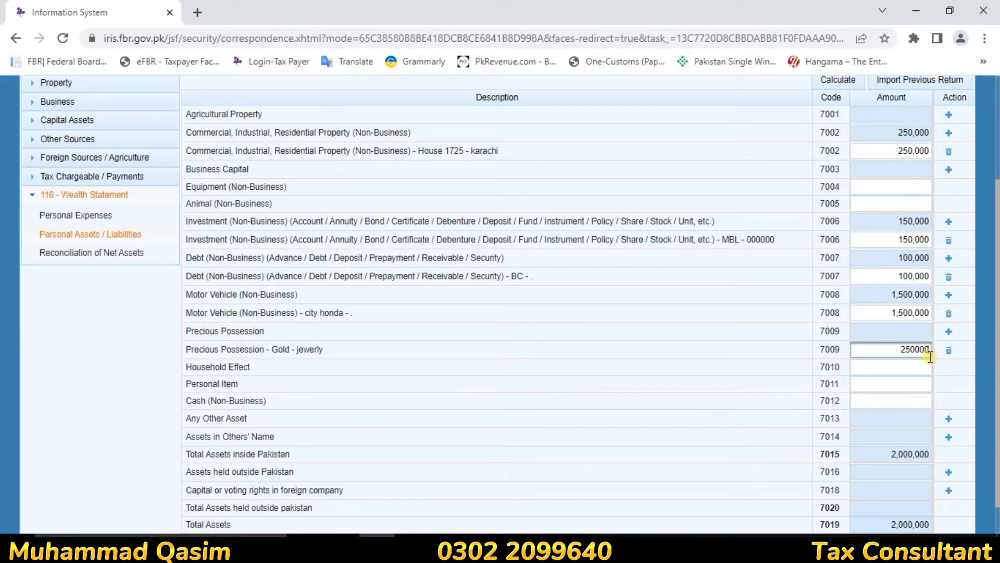
{"action": "type", "text": "250000"}
{"action": "left_click", "coordinate": [705, 364]}
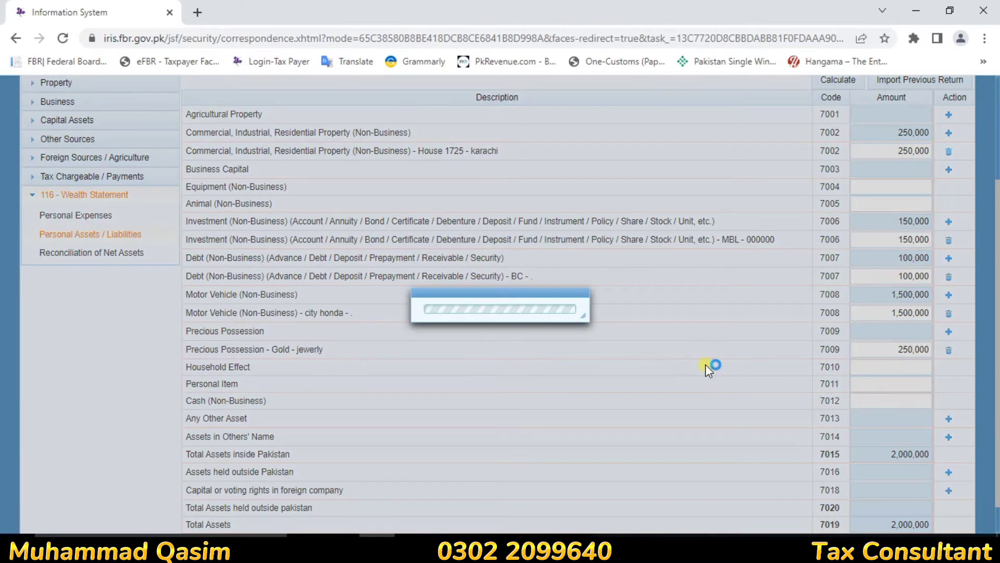
{"action": "left_click_drag", "start_coordinate": [209, 377], "coordinate": [256, 374]}
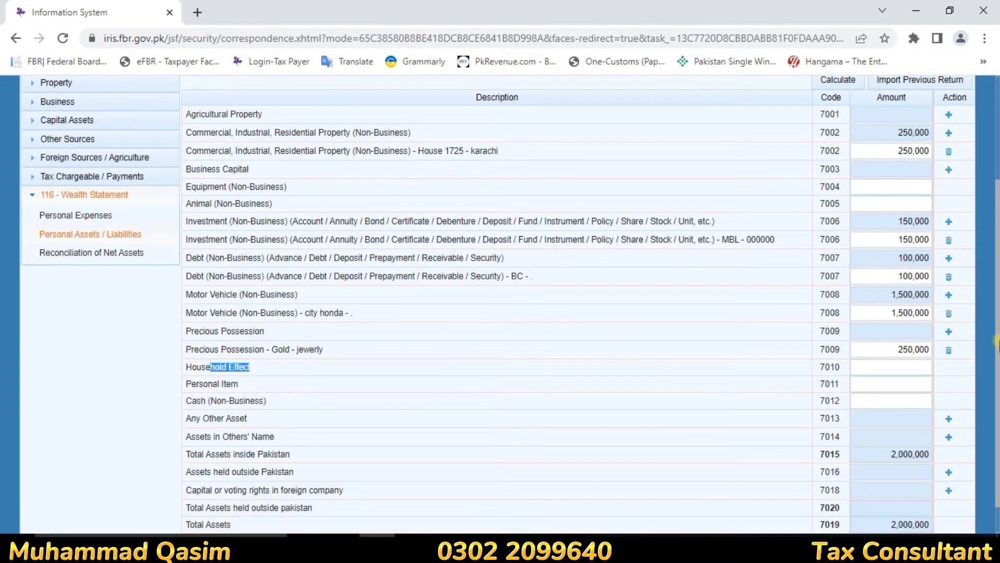
{"action": "left_click", "coordinate": [885, 363]}
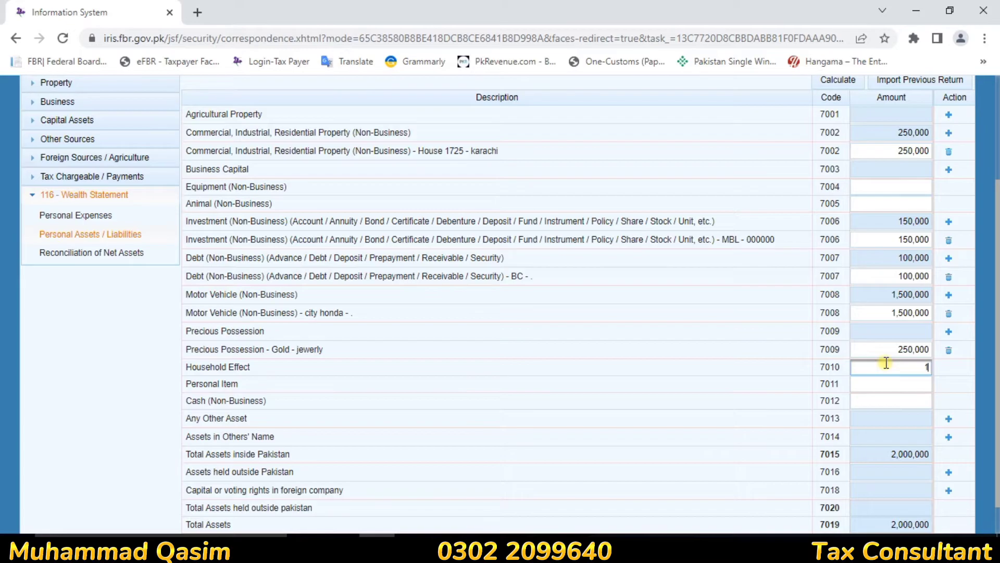
{"action": "type", "text": "100000"}
{"action": "left_click", "coordinate": [716, 353]}
Set the Cash (Non-Business) amount to 300,000, leaving Personal Item blank, and recalculate the assets
{"action": "left_click_drag", "start_coordinate": [190, 383], "coordinate": [911, 424]}
{"action": "left_click", "coordinate": [906, 382]}
{"action": "left_click", "coordinate": [487, 412]}
{"action": "left_click_drag", "start_coordinate": [186, 400], "coordinate": [266, 400]}
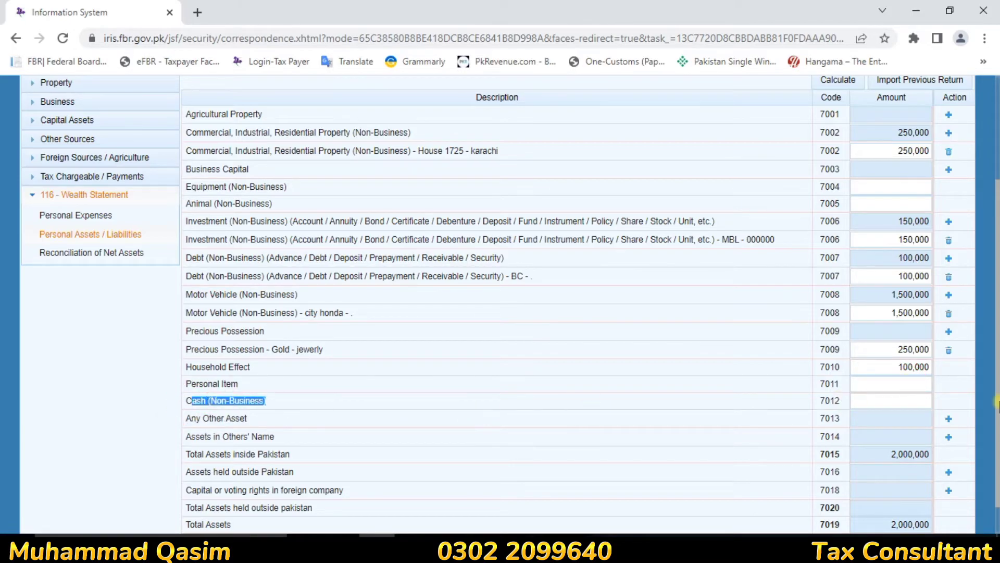
{"action": "left_click", "coordinate": [233, 399]}
{"action": "left_click_drag", "start_coordinate": [191, 400], "coordinate": [895, 400]}
{"action": "left_click", "coordinate": [897, 399]}
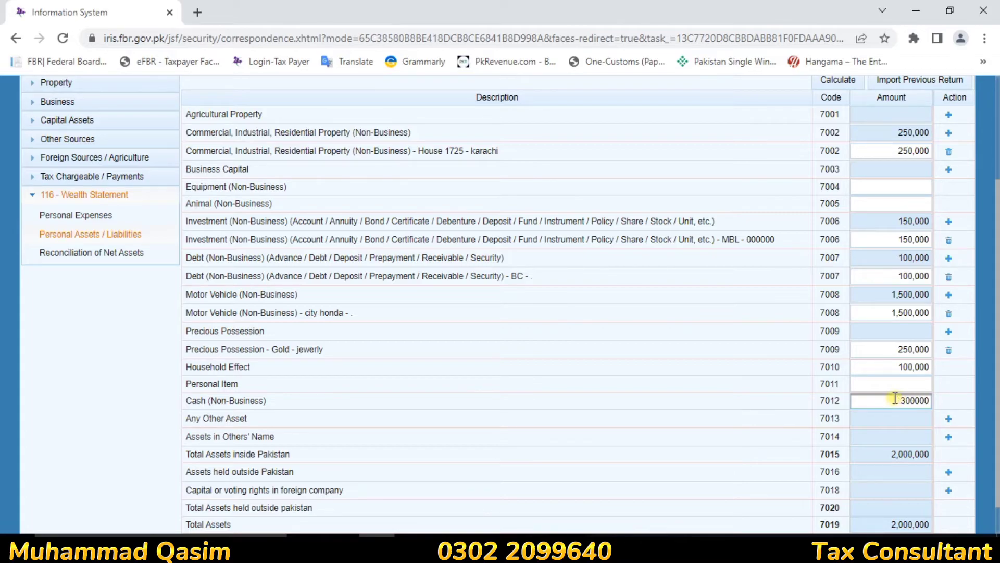
{"action": "left_click", "coordinate": [642, 401]}
{"action": "scroll", "coordinate": [667, 407], "scroll_direction": "down", "scroll_amount": 1}
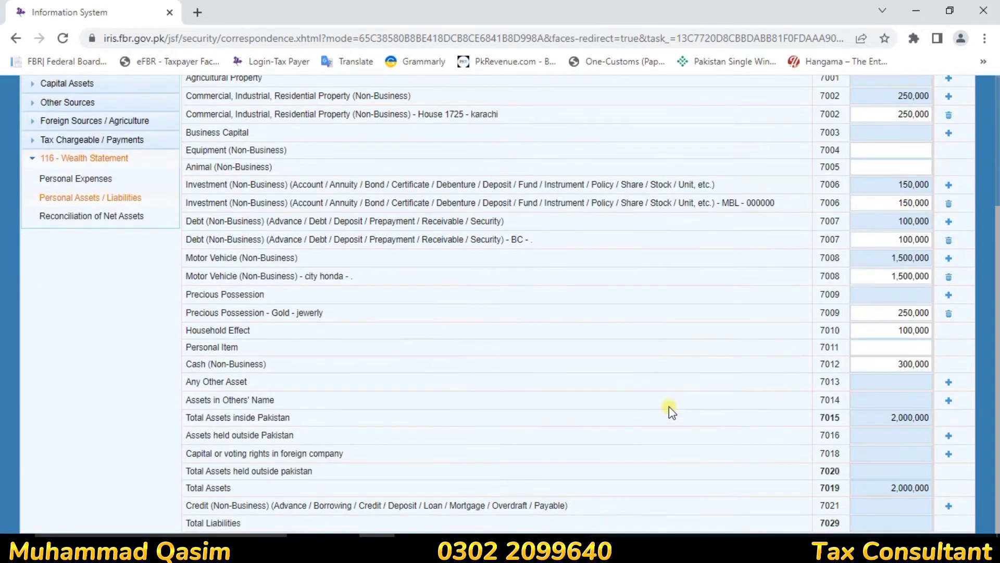
{"action": "scroll", "coordinate": [669, 406], "scroll_direction": "up", "scroll_amount": 4}
{"action": "left_click", "coordinate": [832, 226]}
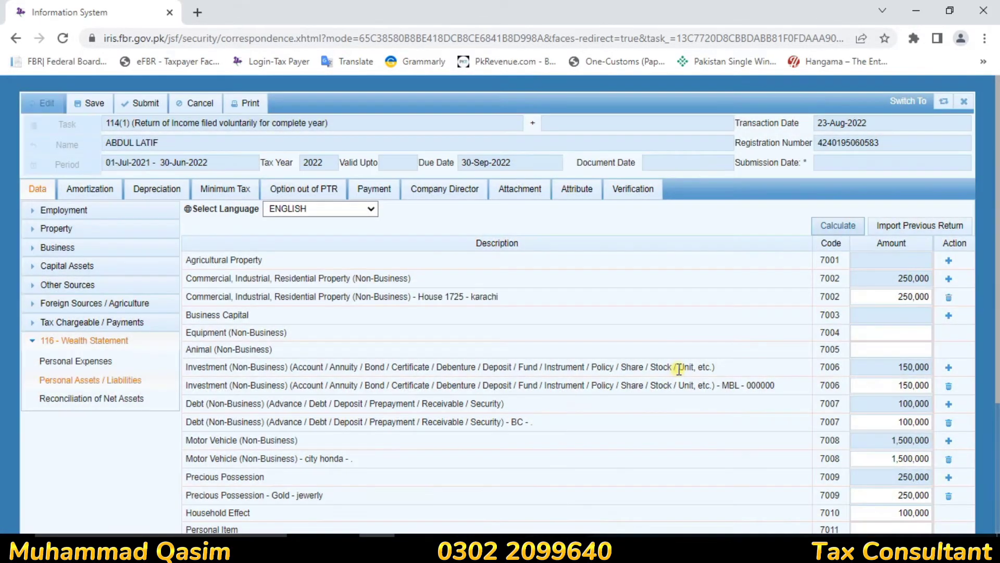
Examine the total assets and the Credit (Non-Business) row of the assets and liabilities list
{"action": "scroll", "coordinate": [679, 368], "scroll_direction": "down", "scroll_amount": 3}
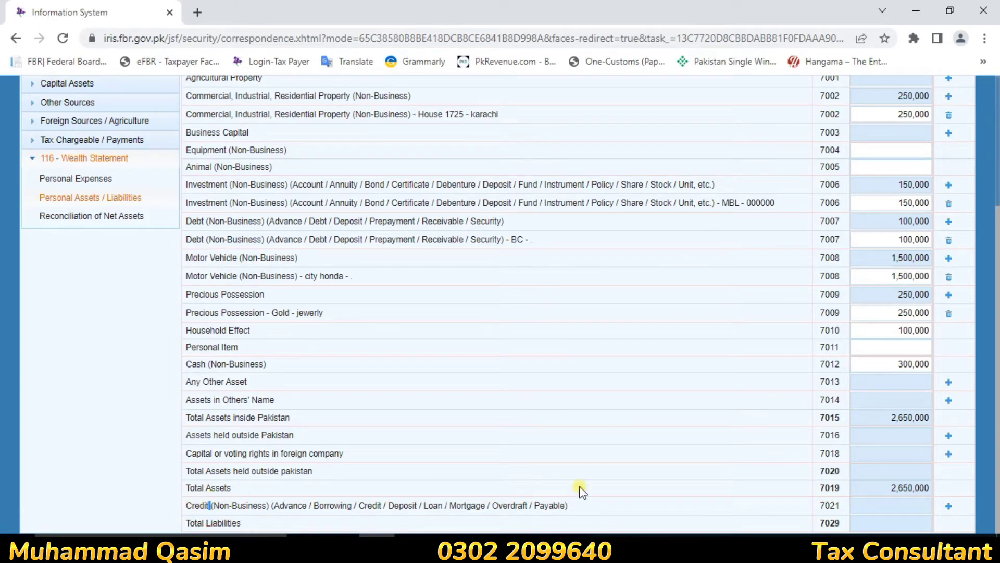
{"action": "left_click", "coordinate": [192, 507]}
{"action": "left_click_drag", "start_coordinate": [190, 508], "coordinate": [546, 521]}
{"action": "left_click", "coordinate": [637, 493]}
Open and recalculate the Reconciliation of Net Assets, examining the current year's net assets and the unreconciled amount
{"action": "left_click", "coordinate": [104, 216]}
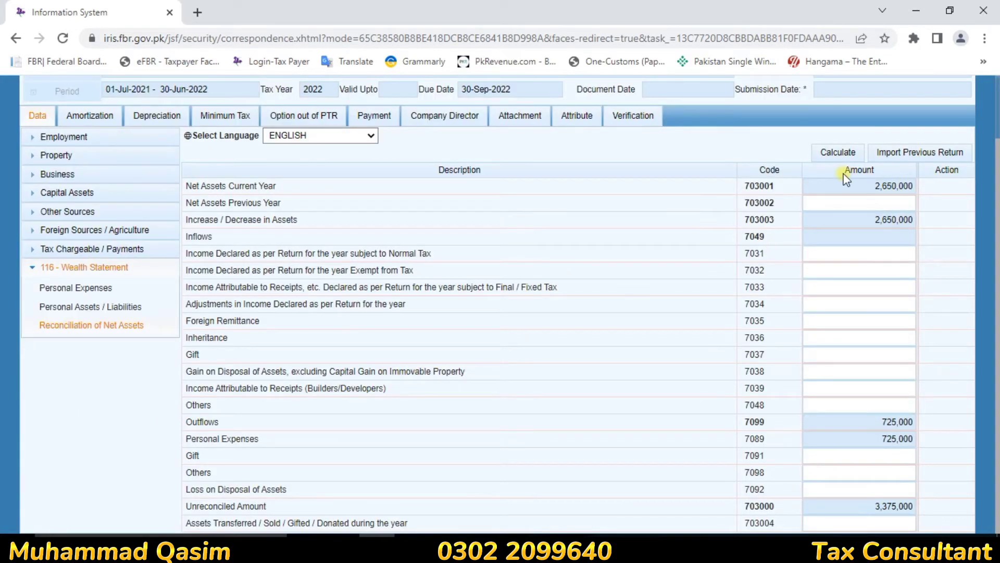
{"action": "left_click", "coordinate": [837, 150]}
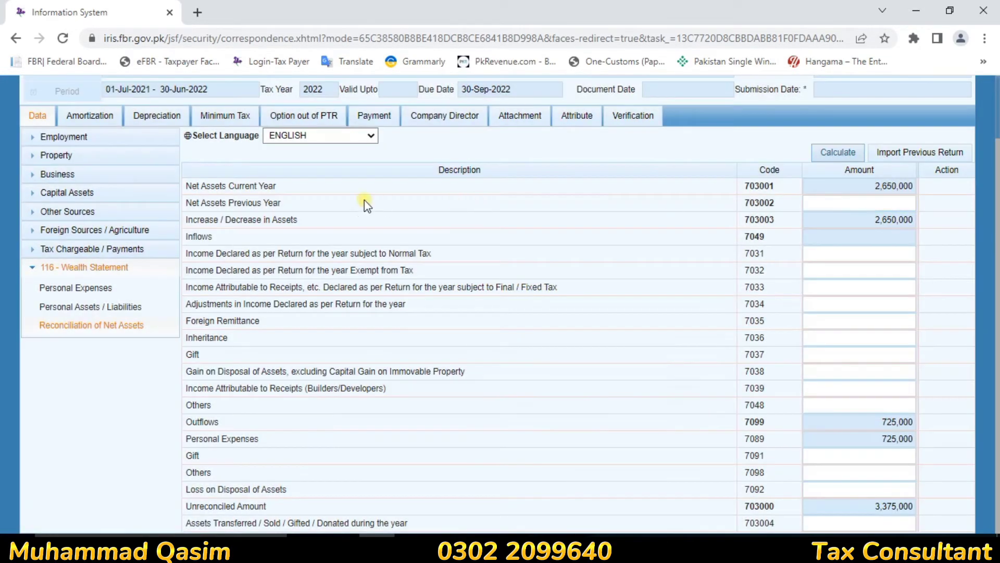
{"action": "left_click", "coordinate": [845, 189]}
{"action": "left_click_drag", "start_coordinate": [873, 193], "coordinate": [902, 193]}
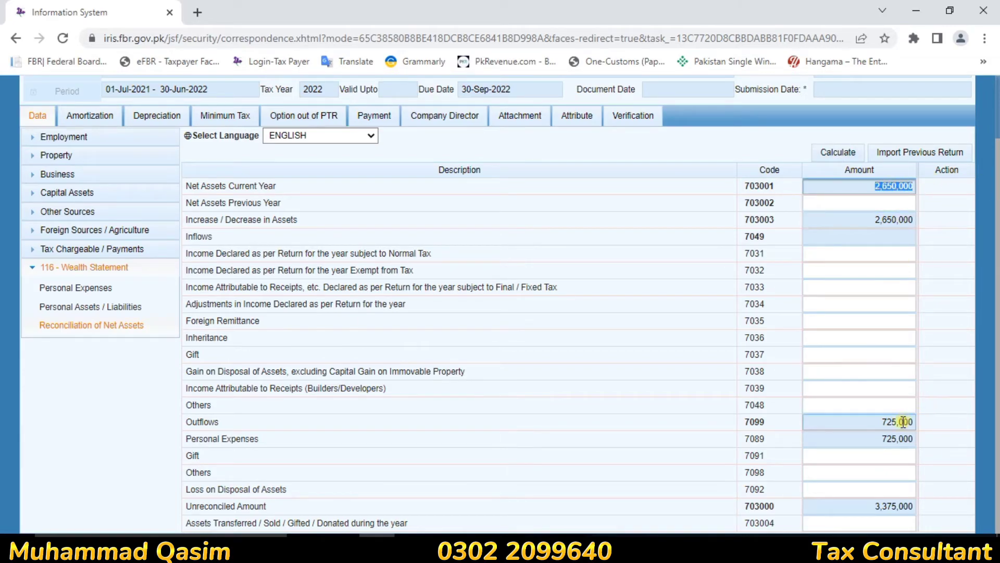
{"action": "left_click", "coordinate": [900, 503]}
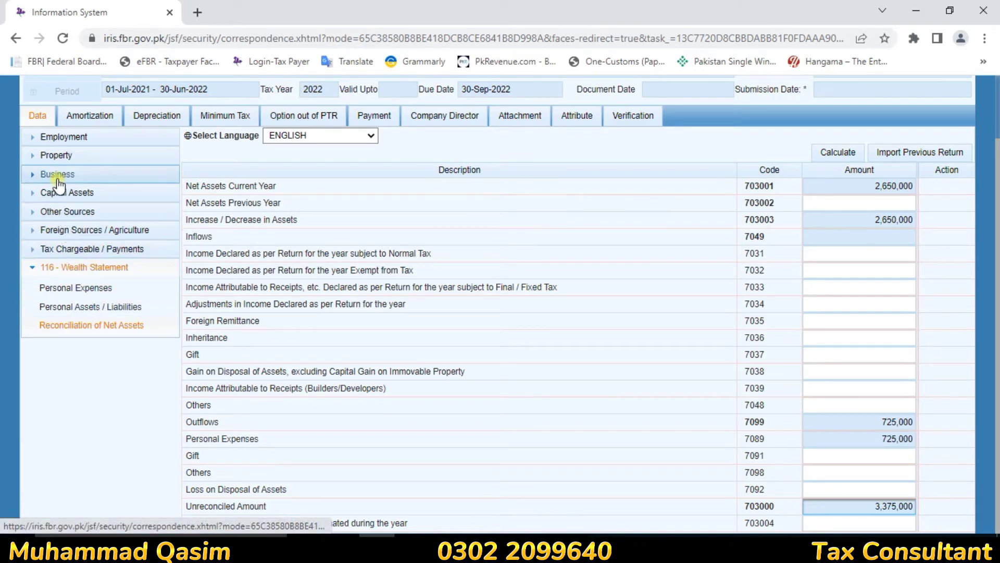
Copy the 1,200,000 total Income from Other Sources in Computations into the reconciliation's Income Declared subject to Normal Tax row (7031)
{"action": "left_click", "coordinate": [68, 249]}
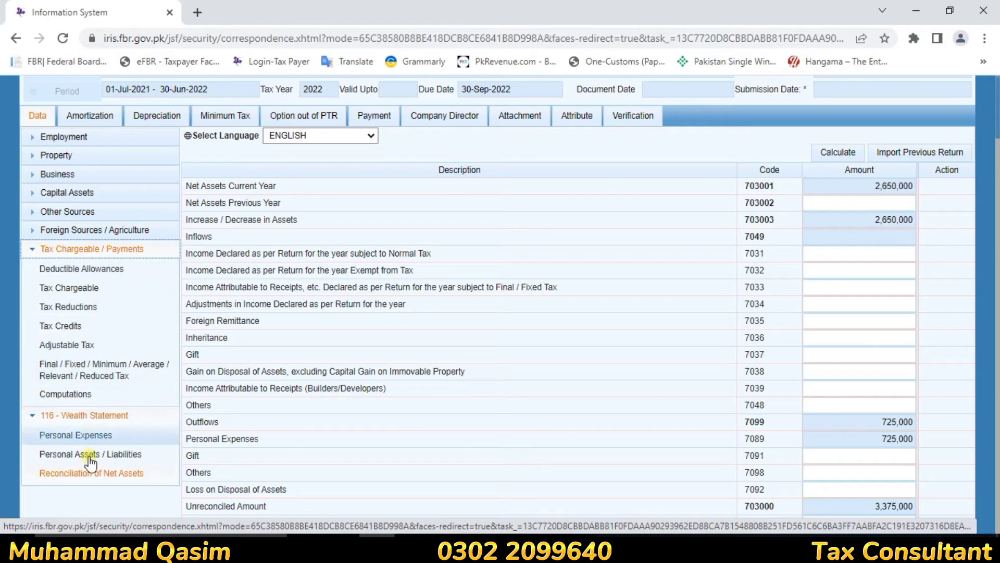
{"action": "left_click", "coordinate": [60, 394]}
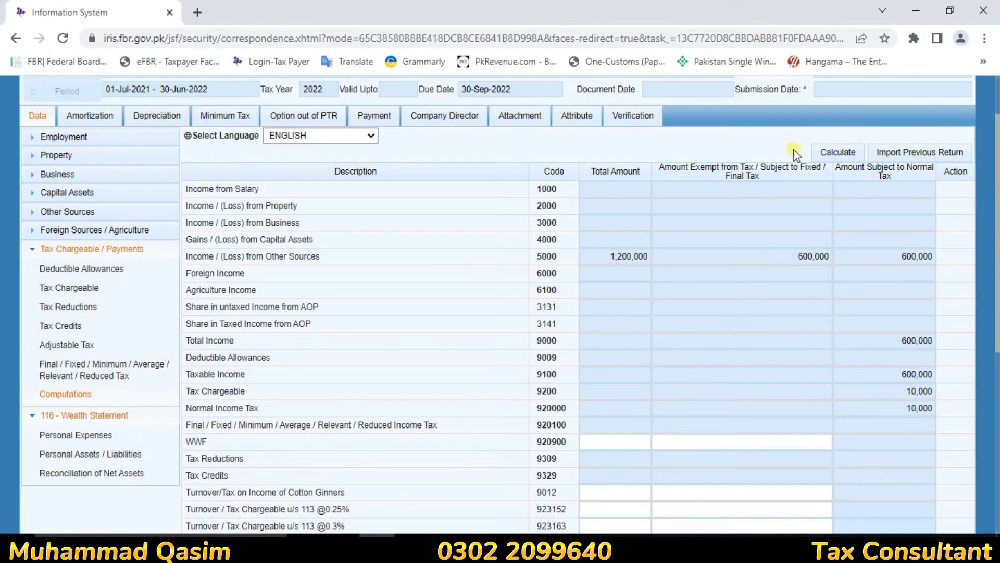
{"action": "scroll", "coordinate": [814, 172], "scroll_direction": "down", "scroll_amount": 5}
{"action": "scroll", "coordinate": [814, 175], "scroll_direction": "up", "scroll_amount": 5}
{"action": "left_click_drag", "start_coordinate": [598, 256], "coordinate": [654, 259]}
{"action": "key", "text": "ctrl+c"}
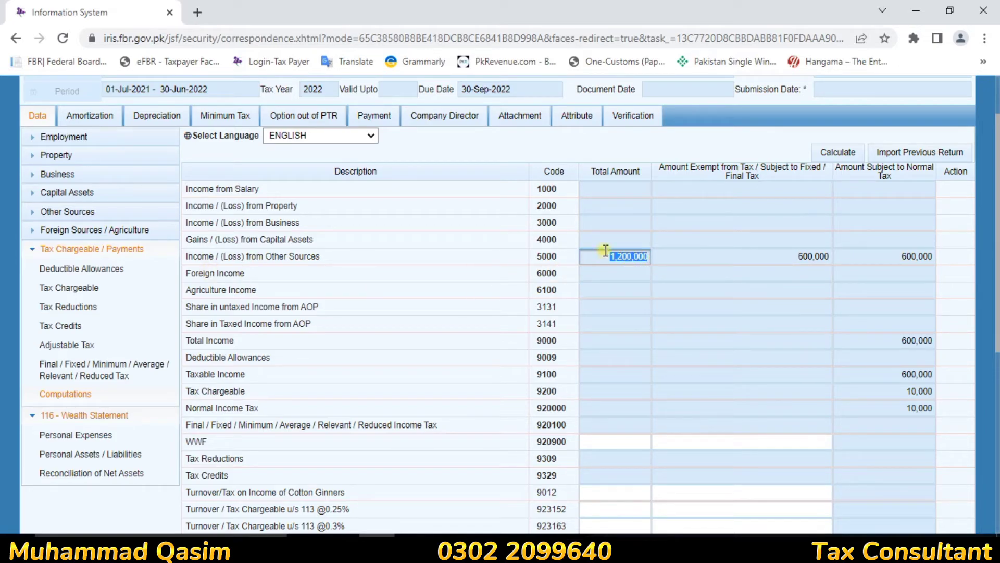
{"action": "left_click", "coordinate": [90, 478]}
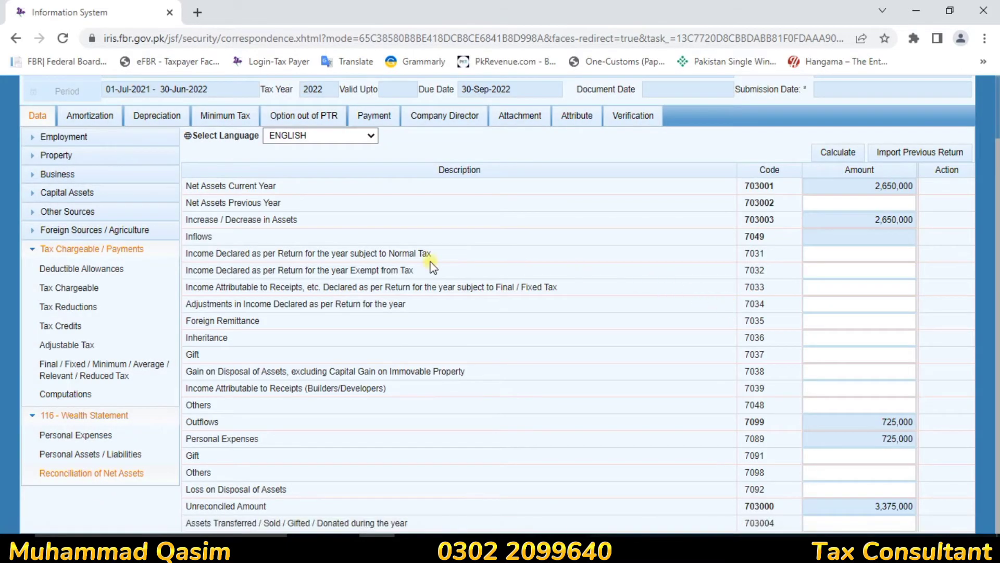
{"action": "left_click_drag", "start_coordinate": [197, 253], "coordinate": [846, 247]}
{"action": "left_click", "coordinate": [853, 250]}
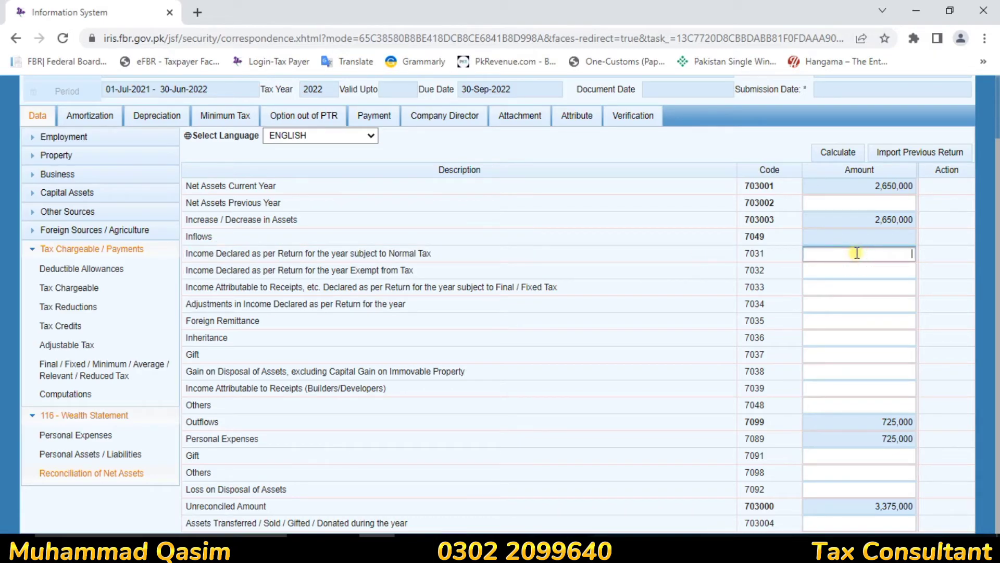
{"action": "key", "text": "ctrl+v"}
Set Income Declared as per Return Exempt from Tax (7032) to 600,000 and recalculate the reconciliation
{"action": "left_click", "coordinate": [909, 272]}
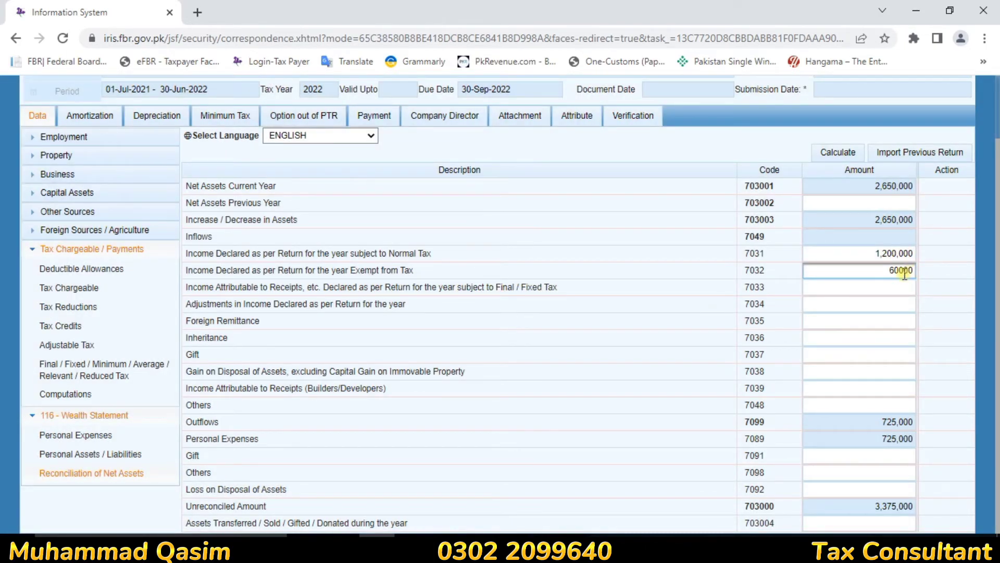
{"action": "type", "text": "0"}
{"action": "left_click", "coordinate": [854, 153]}
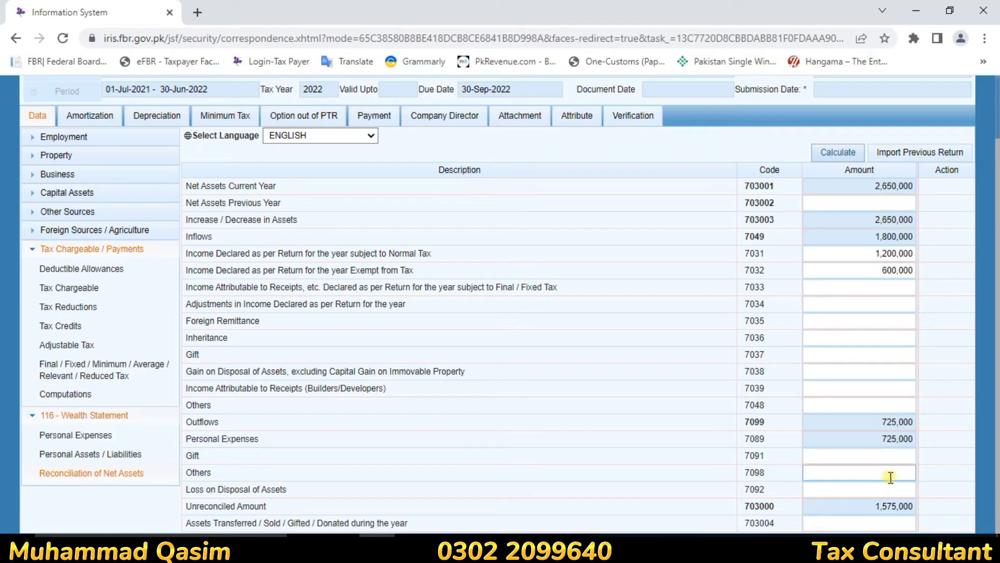
Check the tax amounts in Computations, set the reconciliation's Others outflow (7098) to 10,000, and recalculate
{"action": "left_click", "coordinate": [65, 394]}
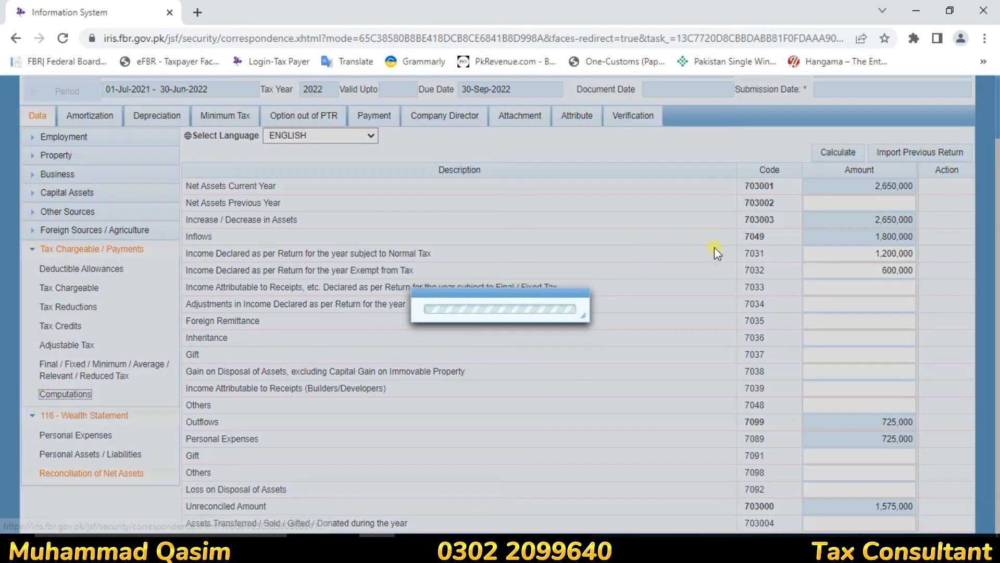
{"action": "scroll", "coordinate": [758, 292], "scroll_direction": "down", "scroll_amount": 7}
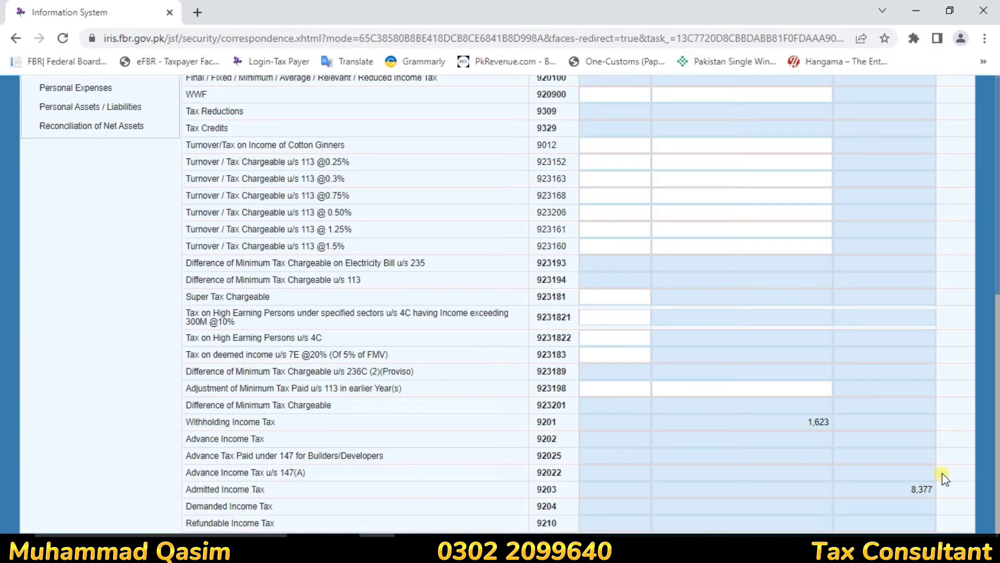
{"action": "scroll", "coordinate": [708, 149], "scroll_direction": "up", "scroll_amount": 5}
{"action": "scroll", "coordinate": [708, 150], "scroll_direction": "down", "scroll_amount": 5}
{"action": "left_click", "coordinate": [93, 127]}
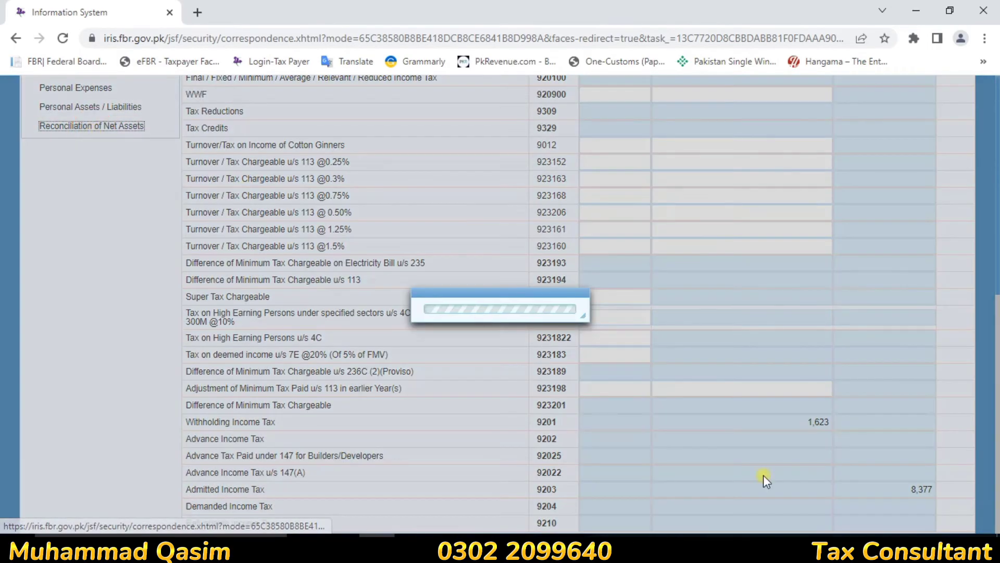
{"action": "left_click_drag", "start_coordinate": [204, 472], "coordinate": [841, 480]}
{"action": "left_click", "coordinate": [864, 471]}
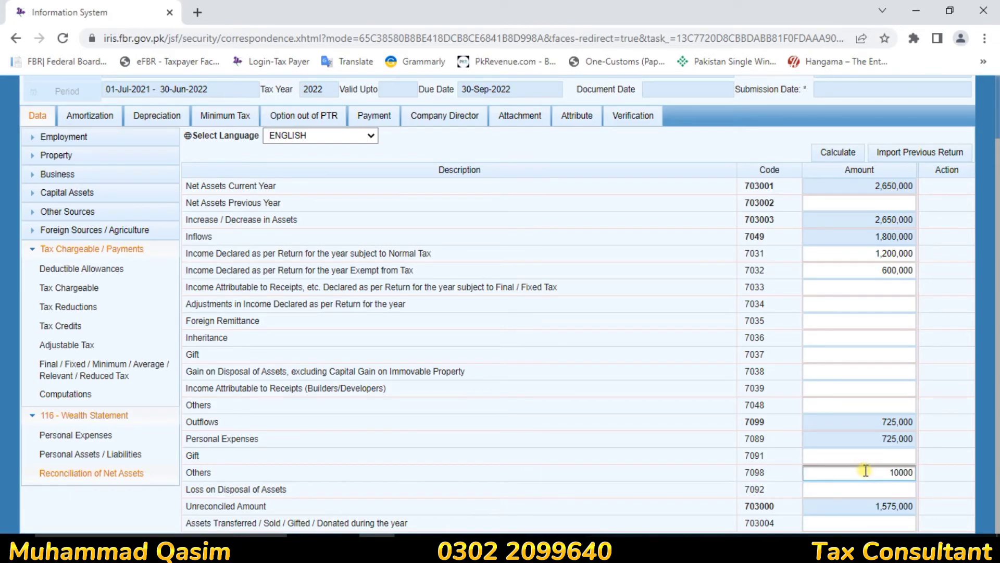
{"action": "left_click", "coordinate": [834, 153]}
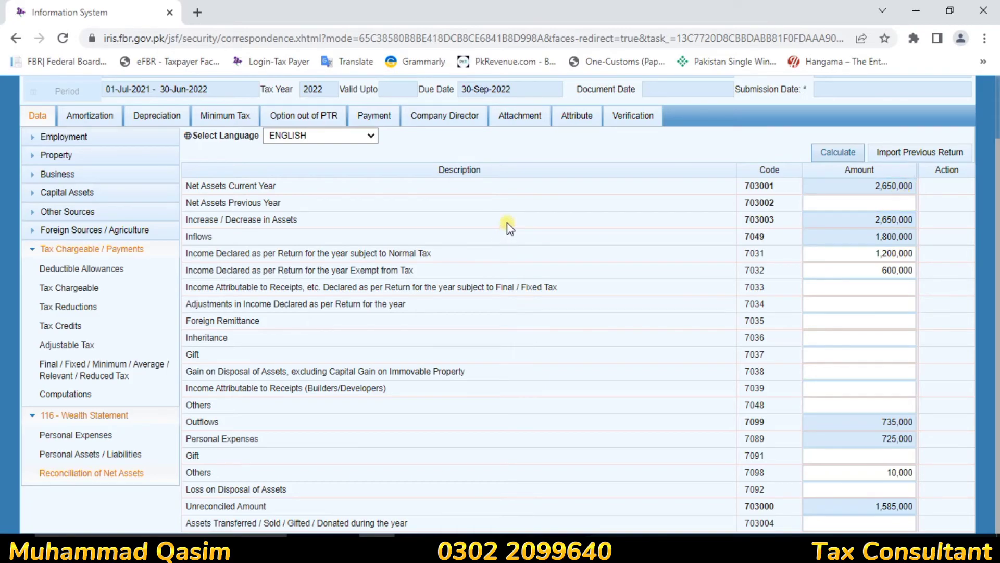
Set Net Assets Previous Year (703002) in the reconciliation to 1,585,000 and recalculate
{"action": "left_click", "coordinate": [910, 205]}
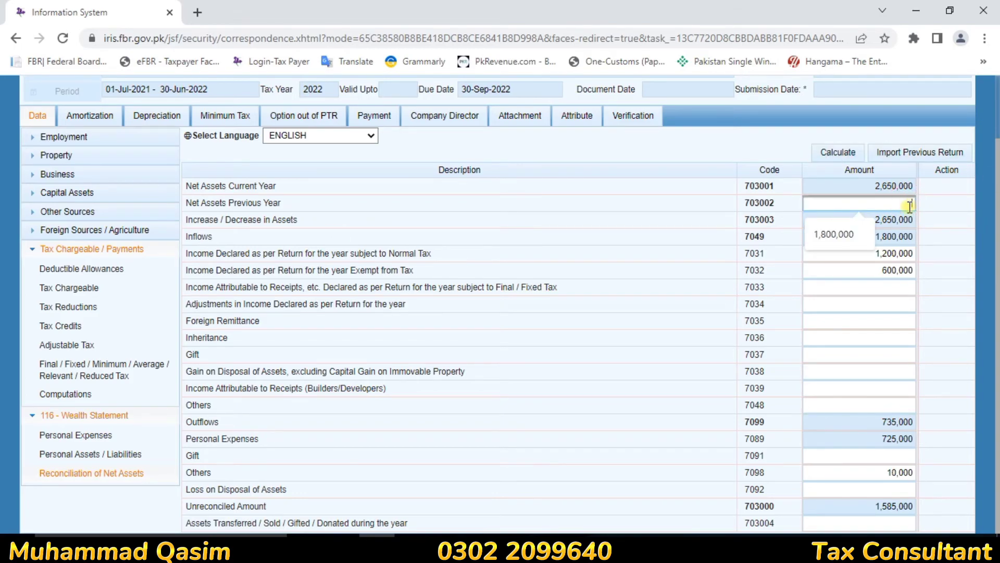
{"action": "type", "text": "11"}
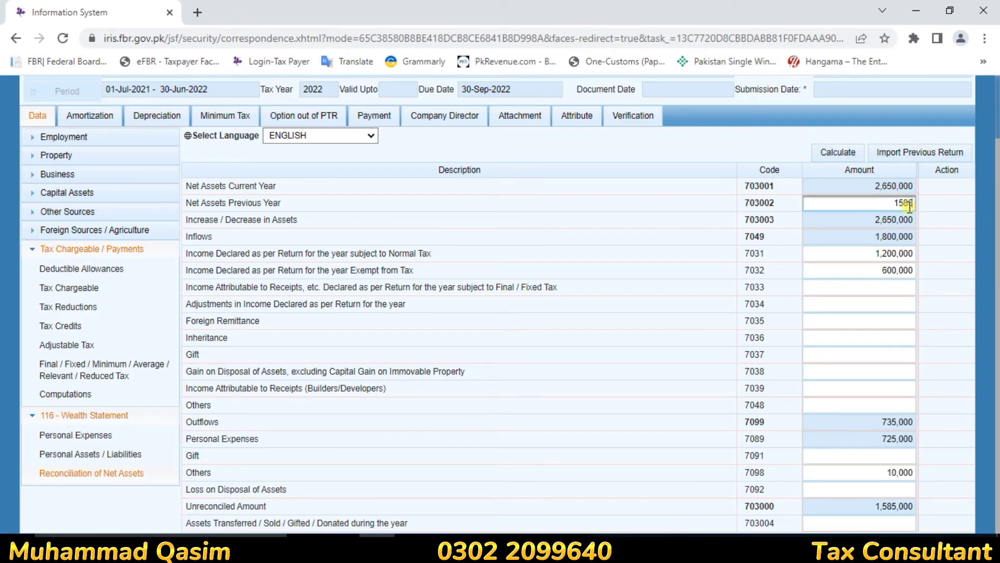
{"action": "left_click", "coordinate": [829, 152]}
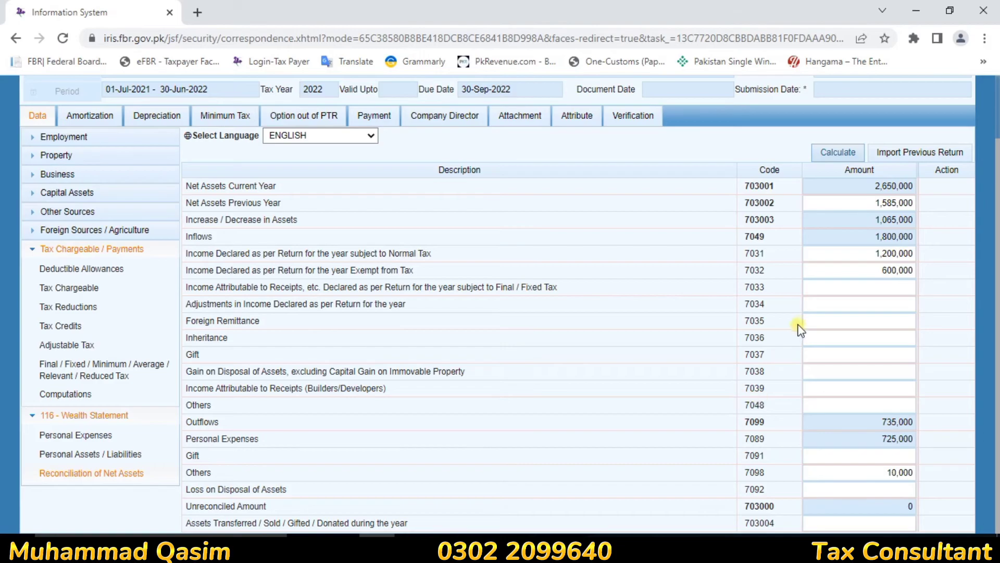
{"action": "left_click", "coordinate": [862, 203]}
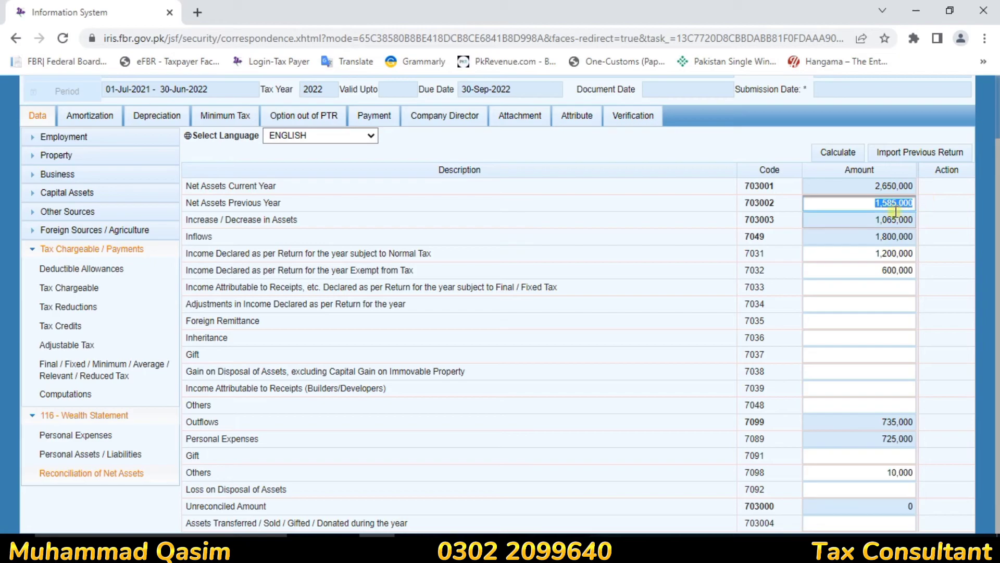
{"action": "left_click", "coordinate": [855, 291]}
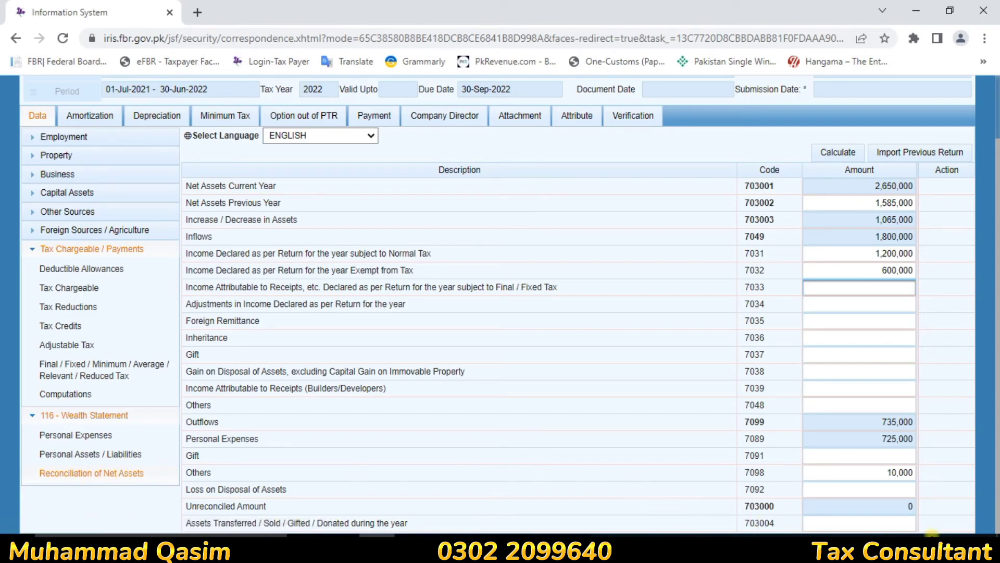
Review the Personal Assets / Liabilities list and the Admitted Income Tax row (9203) in Computations
{"action": "left_click", "coordinate": [84, 453]}
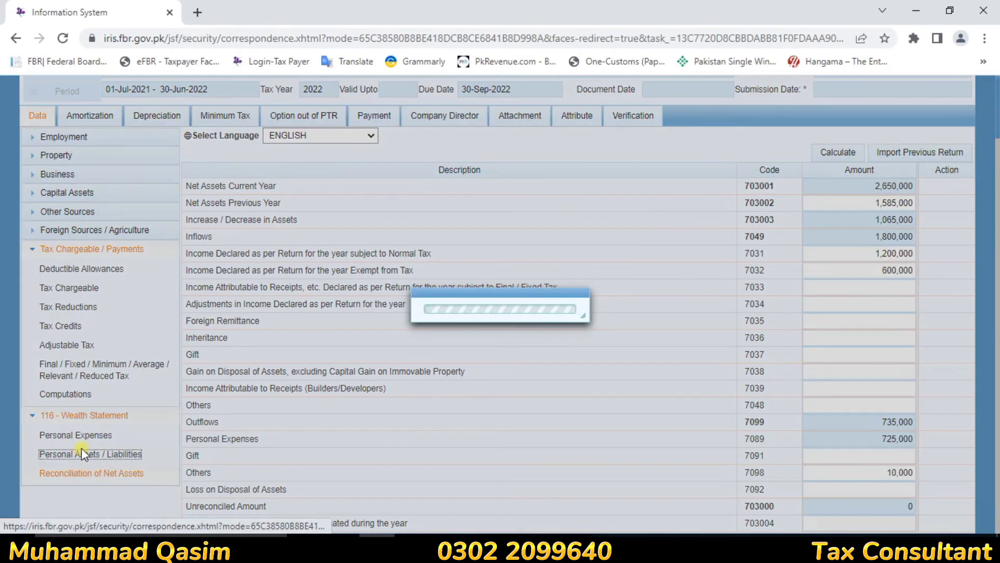
{"action": "scroll", "coordinate": [778, 307], "scroll_direction": "down", "scroll_amount": 2}
{"action": "scroll", "coordinate": [756, 334], "scroll_direction": "up", "scroll_amount": 4}
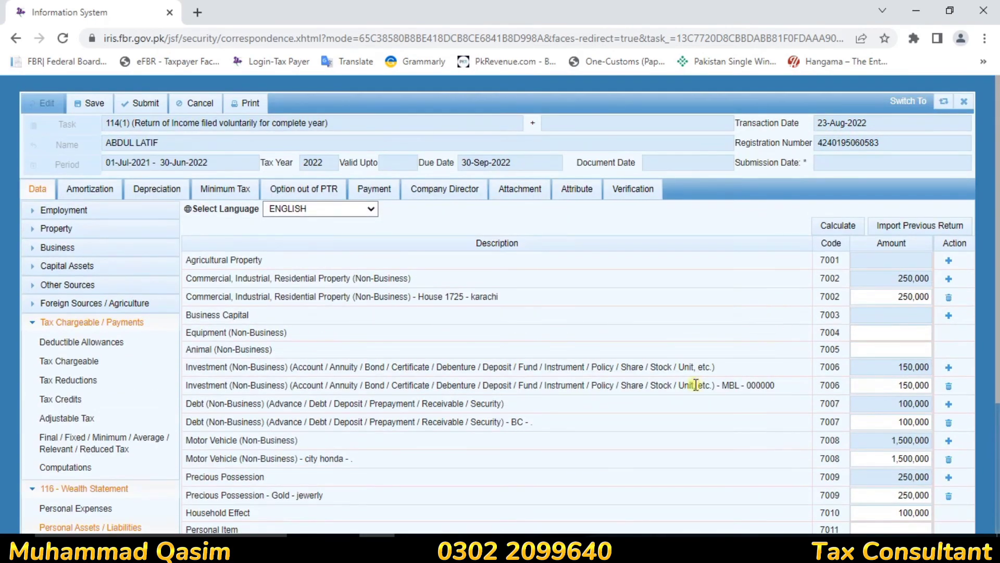
{"action": "left_click", "coordinate": [65, 467]}
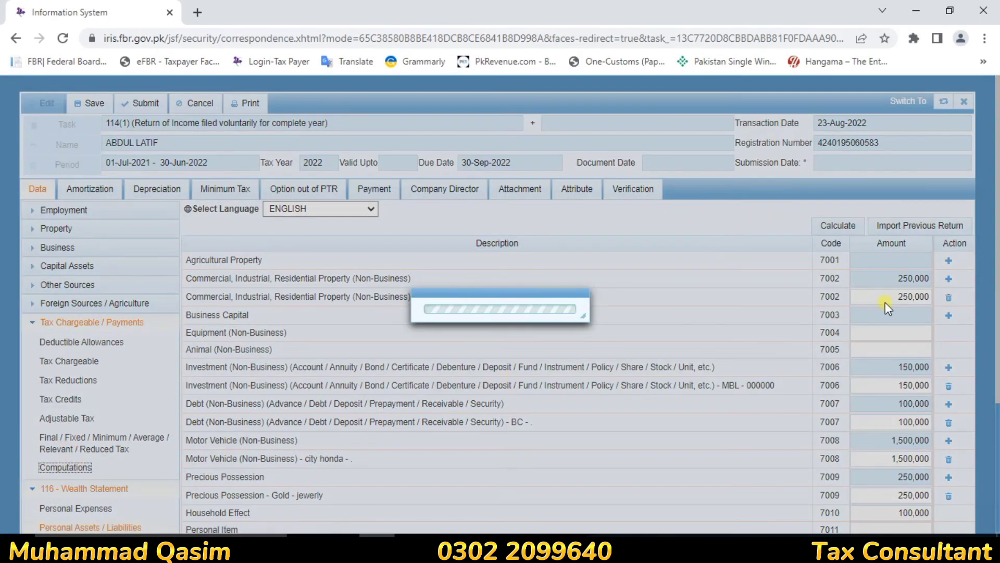
{"action": "scroll", "coordinate": [886, 302], "scroll_direction": "down", "scroll_amount": 1}
{"action": "scroll", "coordinate": [887, 303], "scroll_direction": "down", "scroll_amount": 8}
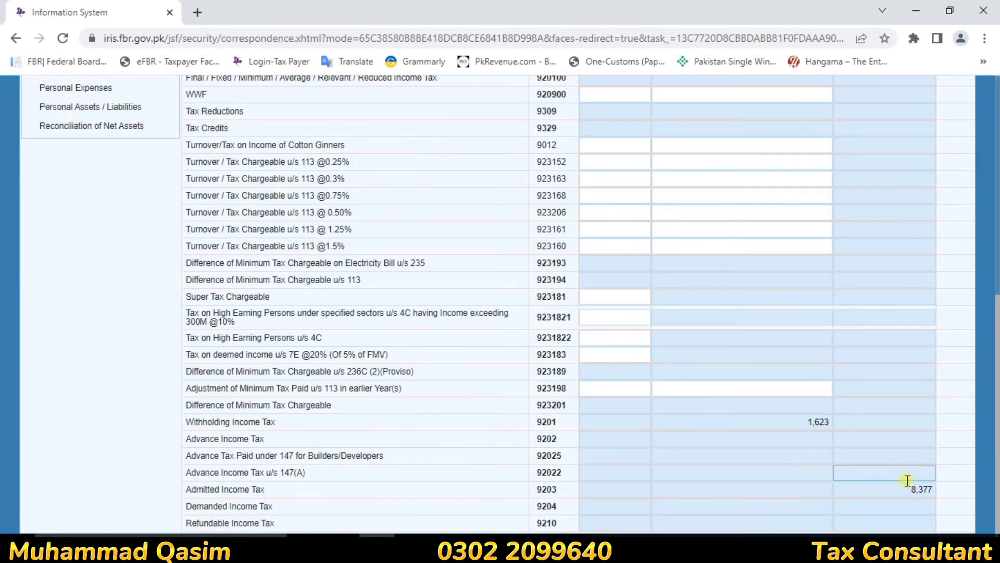
{"action": "left_click", "coordinate": [860, 489]}
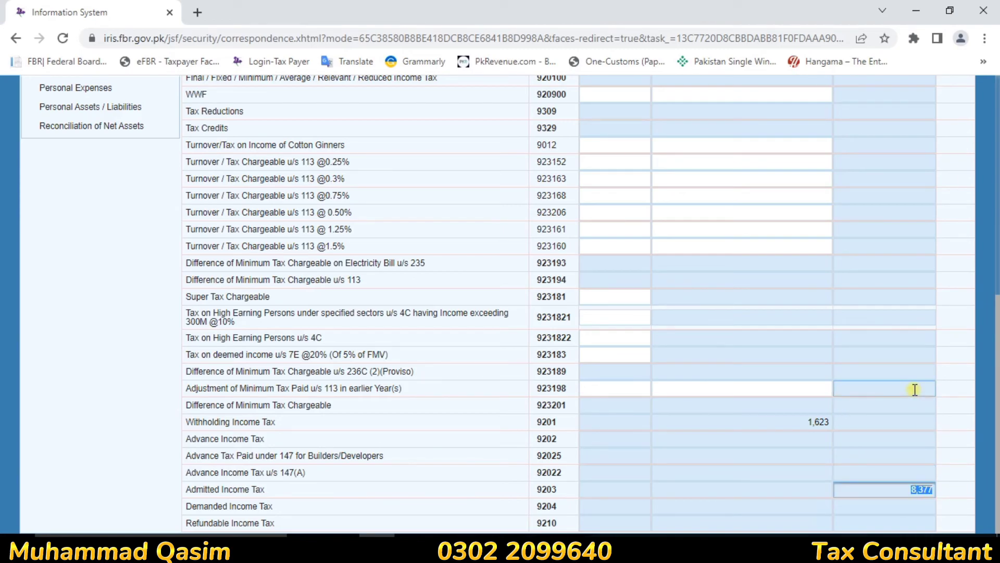
View the return's Verification declaration and its Payment records, including the search for adding a paid CPR
{"action": "scroll", "coordinate": [915, 389], "scroll_direction": "up", "scroll_amount": 8}
{"action": "left_click", "coordinate": [633, 191]}
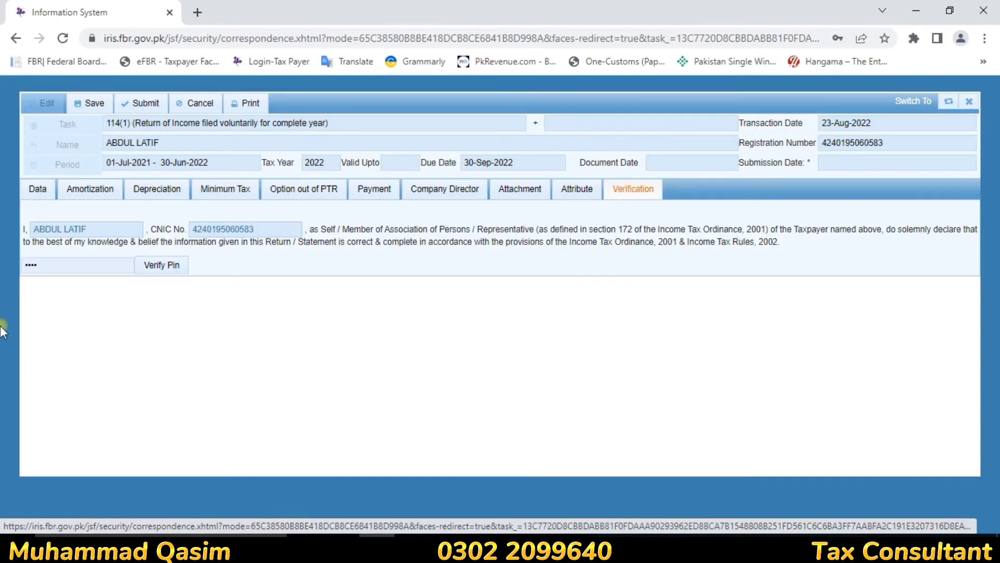
{"action": "left_click", "coordinate": [592, 188]}
{"action": "left_click", "coordinate": [355, 186]}
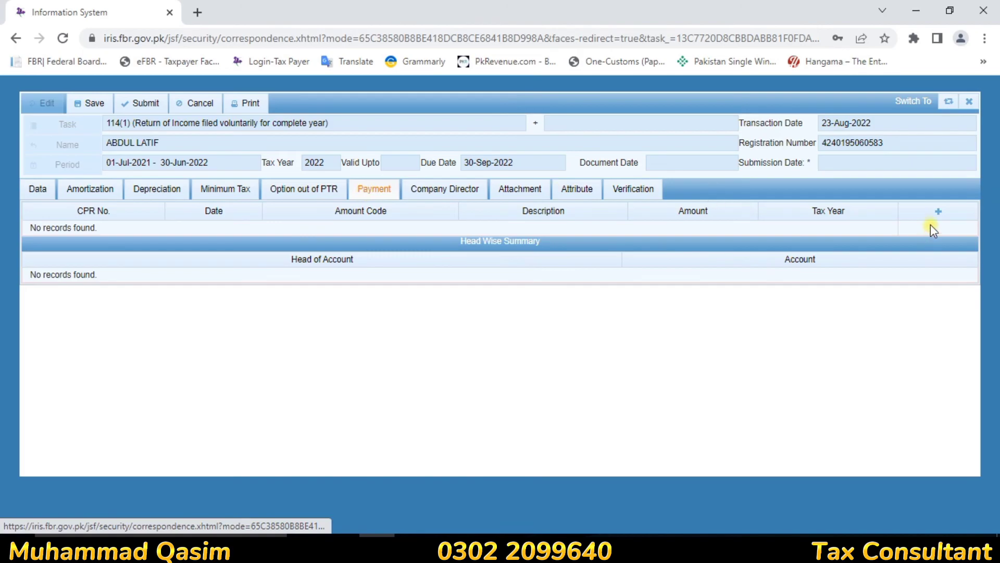
{"action": "left_click", "coordinate": [938, 213]}
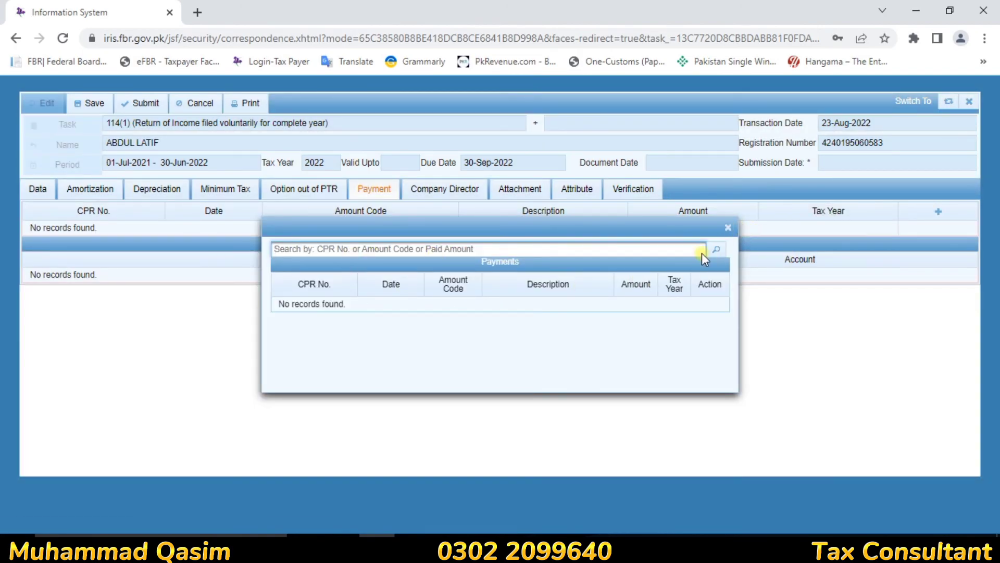
{"action": "left_click", "coordinate": [727, 229]}
Return to Computations, recalculate the return, and examine the Withholding and Admitted Income Tax rows
{"action": "left_click", "coordinate": [36, 197]}
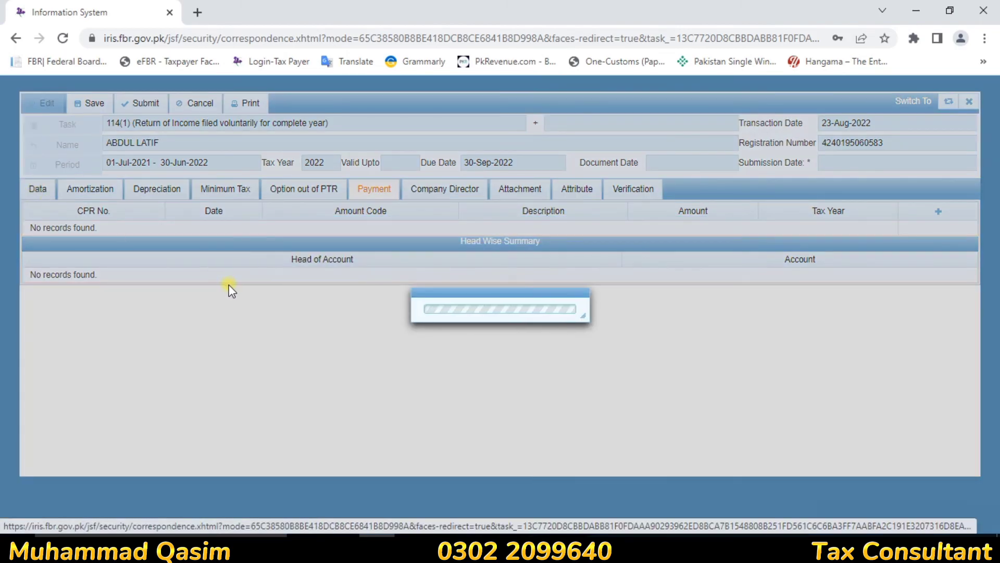
{"action": "scroll", "coordinate": [225, 290], "scroll_direction": "down", "scroll_amount": 3}
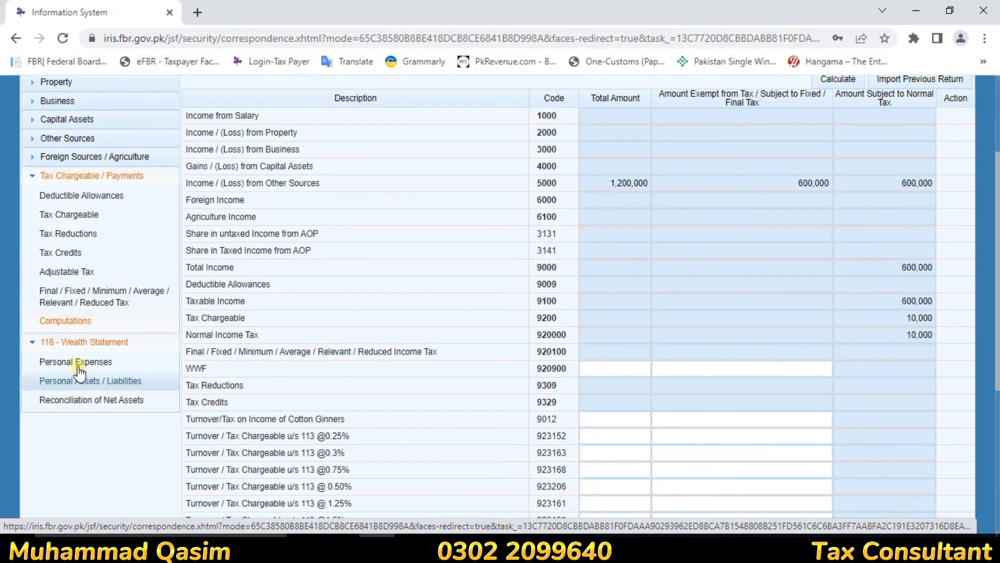
{"action": "left_click", "coordinate": [67, 321]}
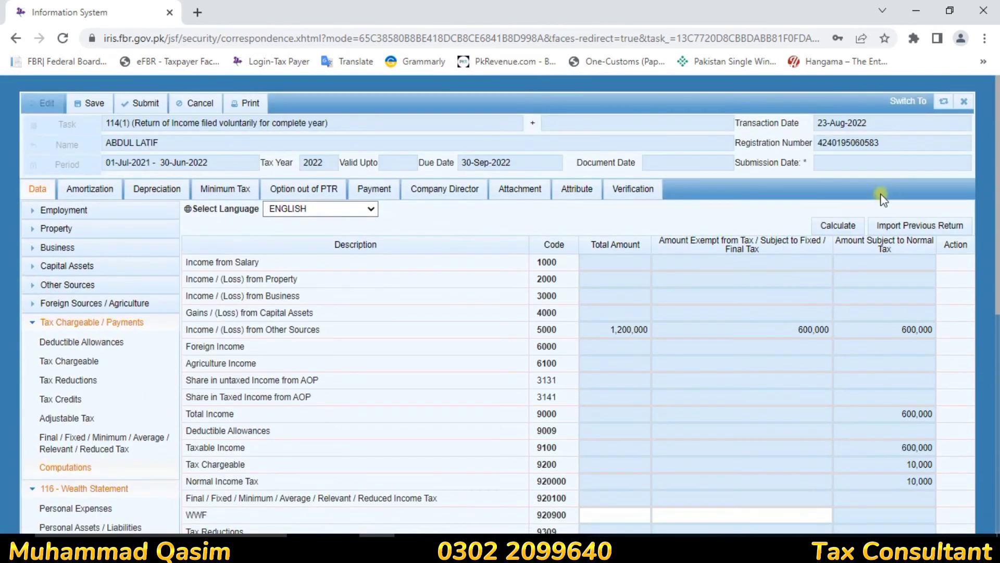
{"action": "left_click", "coordinate": [844, 224]}
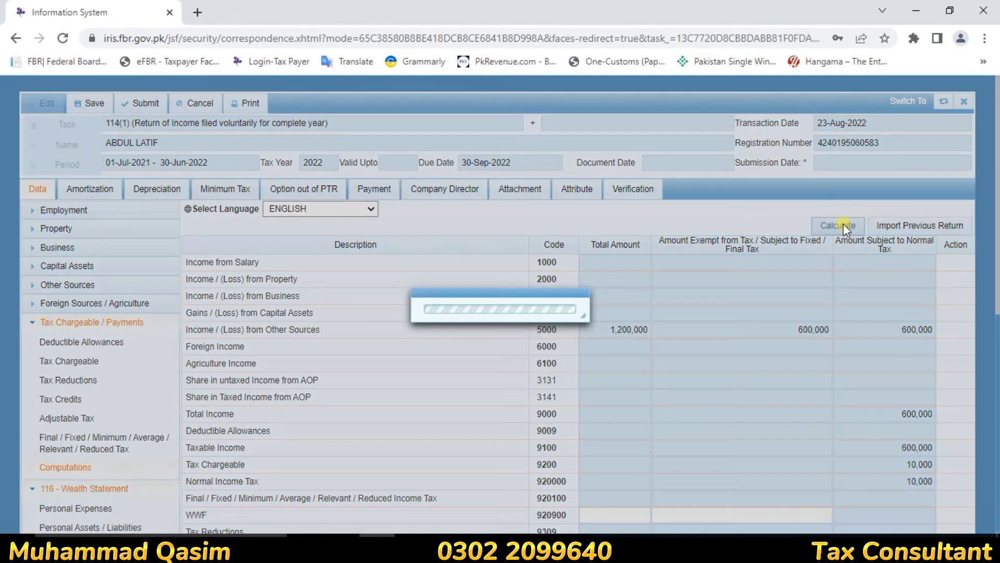
{"action": "scroll", "coordinate": [839, 245], "scroll_direction": "down", "scroll_amount": 8}
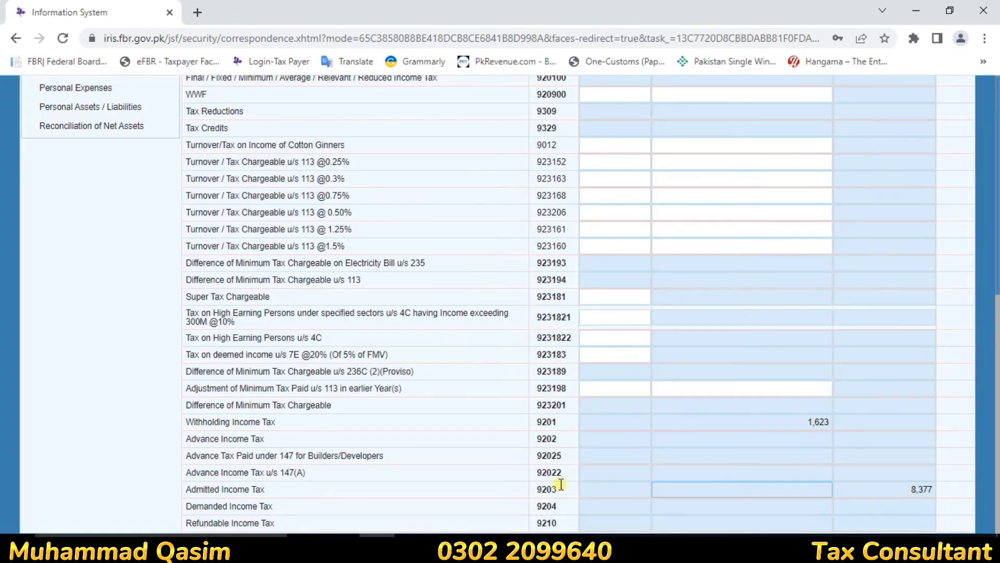
{"action": "left_click_drag", "start_coordinate": [197, 488], "coordinate": [282, 482]}
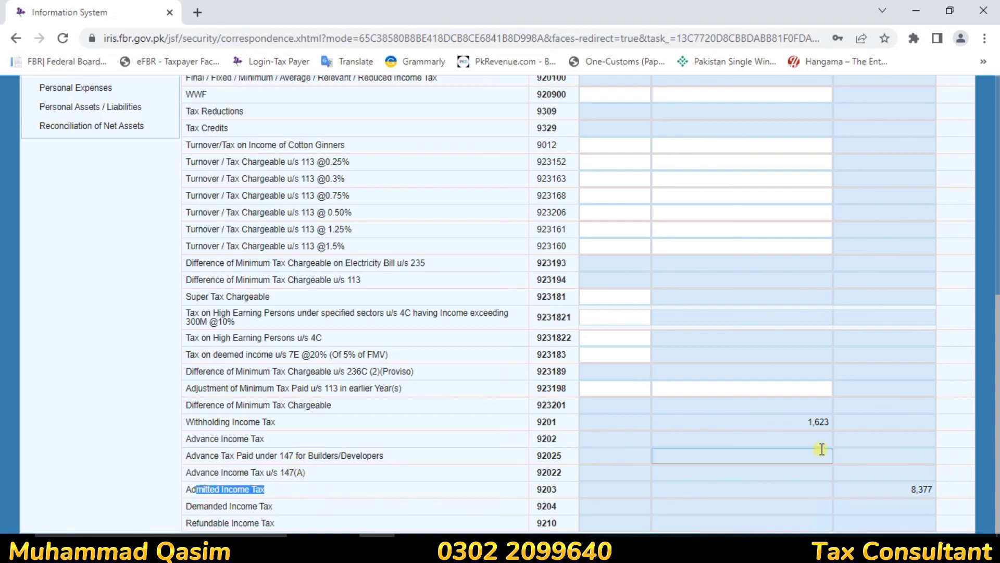
{"action": "scroll", "coordinate": [800, 439], "scroll_direction": "up", "scroll_amount": 8}
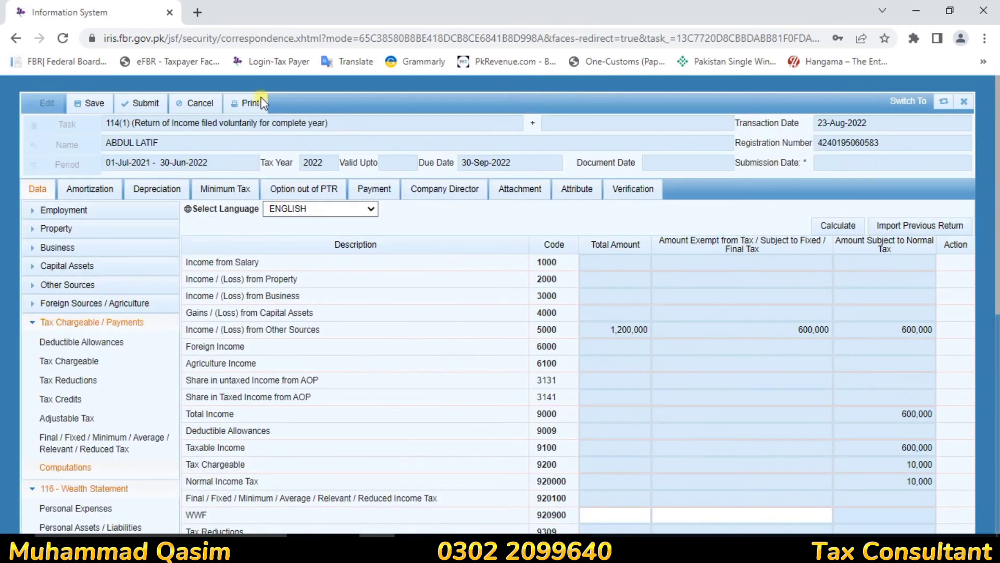